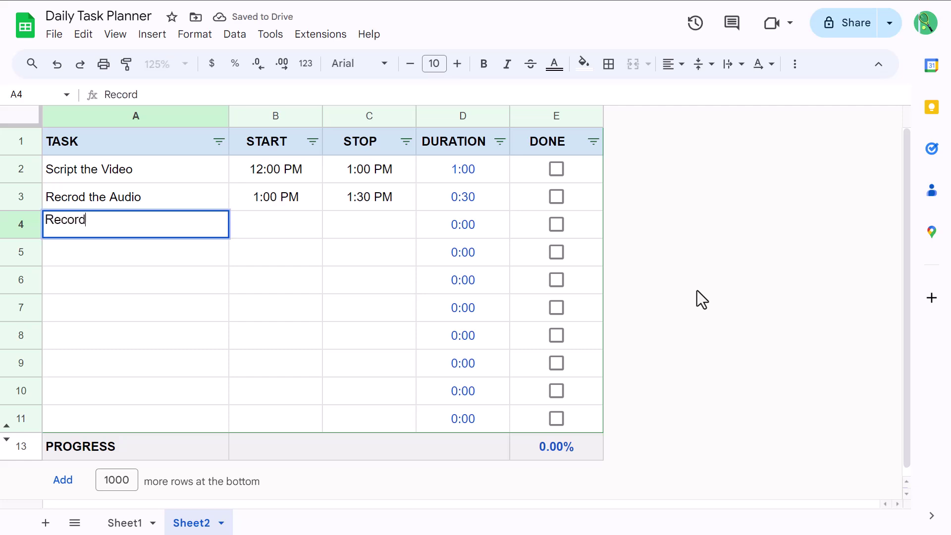
# Enter 'Record the screen' 1:30–2:15 and 'Edit the Video' 2:15–4:00 as task rows.
pyautogui.write('creen')
pyautogui.press('Tab')
pyautogui.write('1:30')
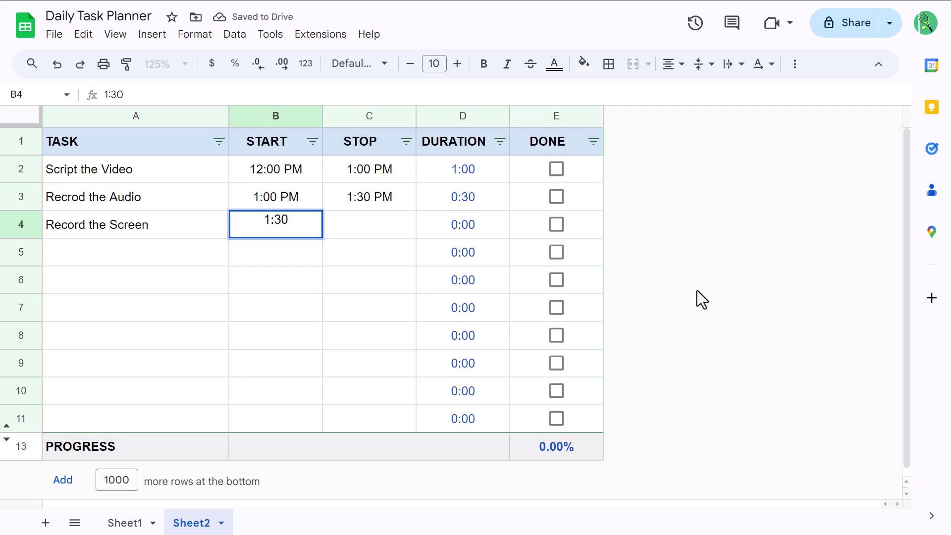
pyautogui.press('Tab')
pyautogui.write('2:15')
pyautogui.press('Return')
pyautogui.write('Edit the Video')
pyautogui.press('Tab')
pyautogui.write('2:15')
pyautogui.press('Tab')
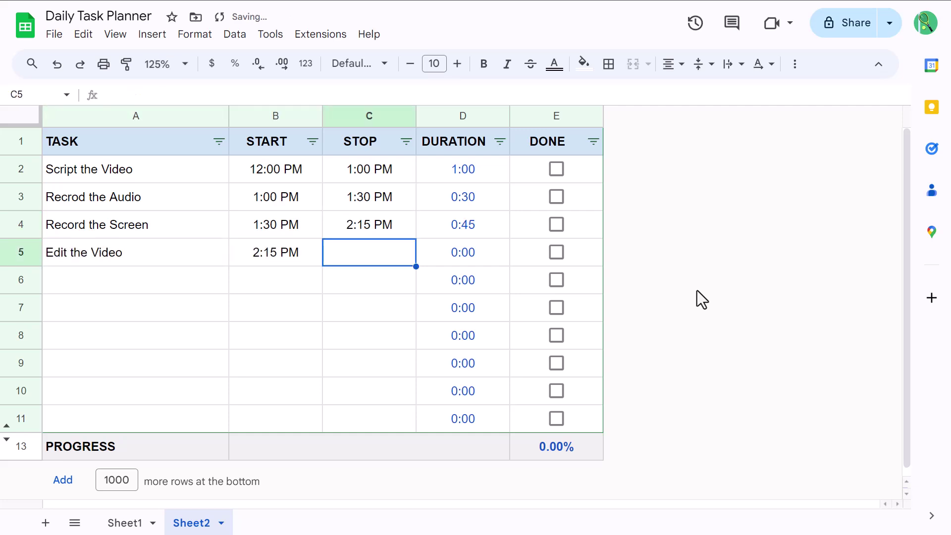
pyautogui.write('4:00')
pyautogui.press('Return')
# Add 'Small Break' 4:00–4:15 and 'More Editing' 4:15–5 pm.
pyautogui.write('Small Break')
pyautogui.press('Tab')
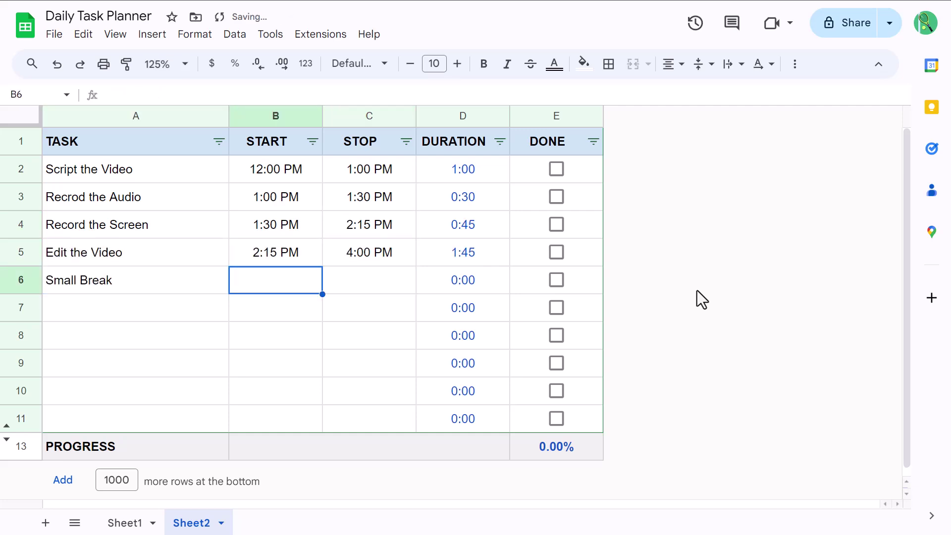
pyautogui.write('4:00')
pyautogui.press('Tab')
pyautogui.write('4:15')
pyautogui.press('Return')
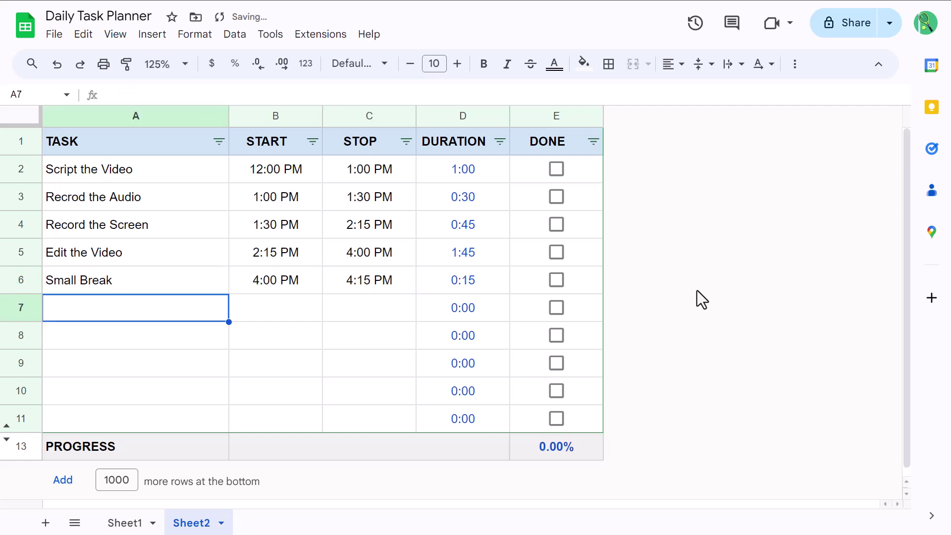
pyautogui.write('More Editing')
pyautogui.press('Tab')
pyautogui.write('4:15')
pyautogui.press('Tab')
pyautogui.write('5 pm')
pyautogui.press('Return')
# Add 'Meeting w/ Friends' from 6 pm to 7:30 pm.
pyautogui.write('Mee')
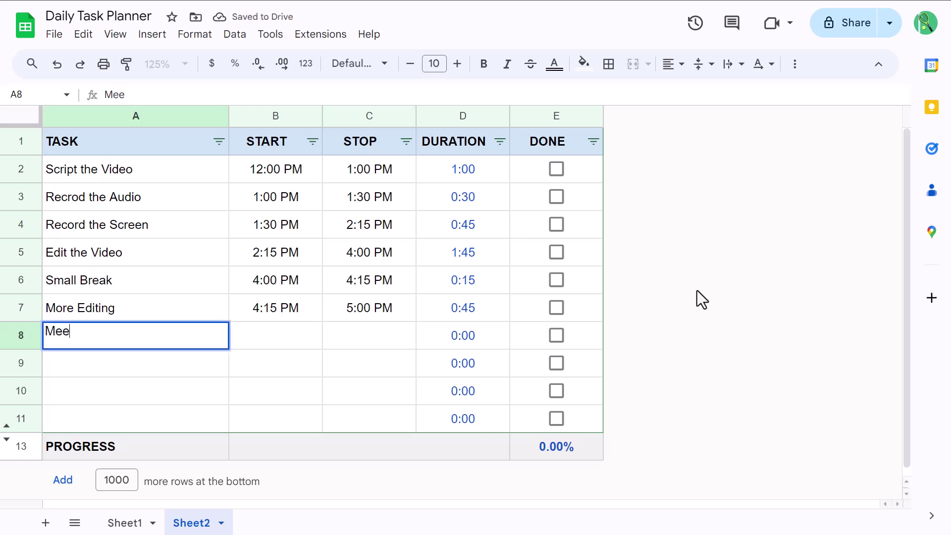
pyautogui.write('ting w/ Friends')
pyautogui.press('Tab')
pyautogui.write('6 pm')
pyautogui.press('Tab')
pyautogui.write('7:30 pm')
pyautogui.press('Return')
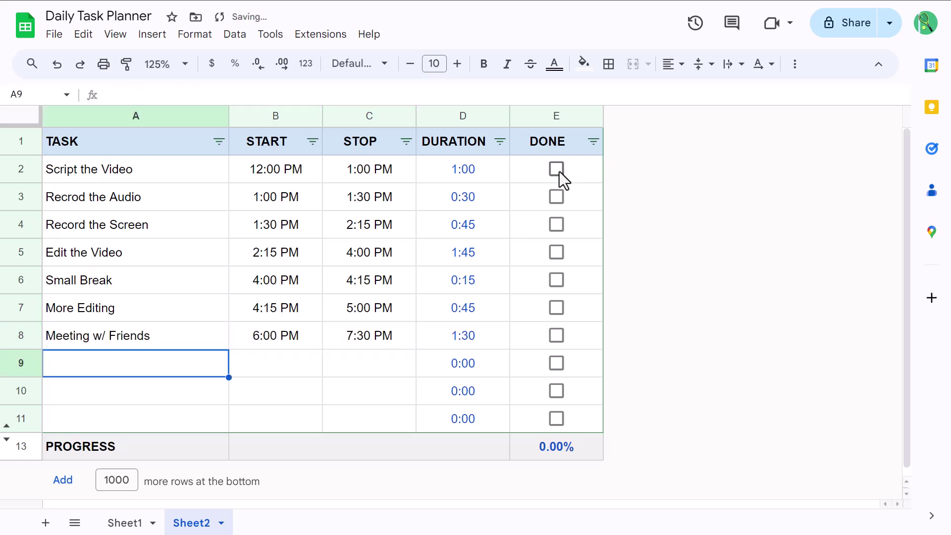
# Tick the DONE checkbox for all seven tasks, Script the Video through Meeting w/ Friends.
pyautogui.click(557, 169)
pyautogui.click(561, 197)
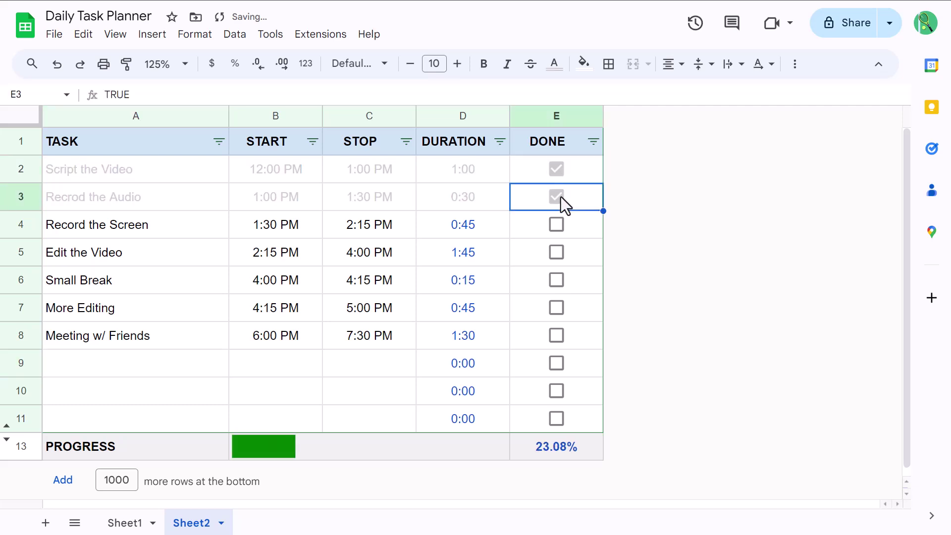
pyautogui.click(557, 227)
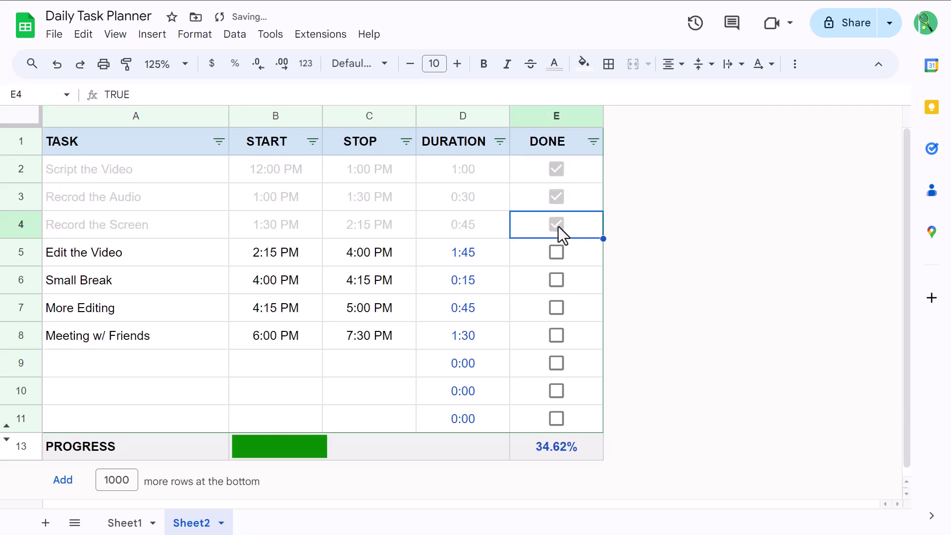
pyautogui.click(559, 255)
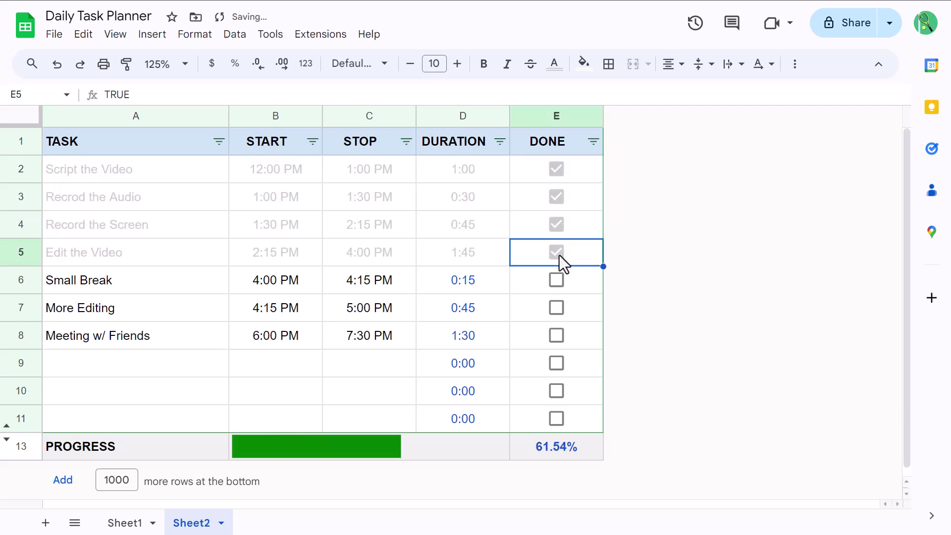
pyautogui.click(559, 280)
pyautogui.click(557, 307)
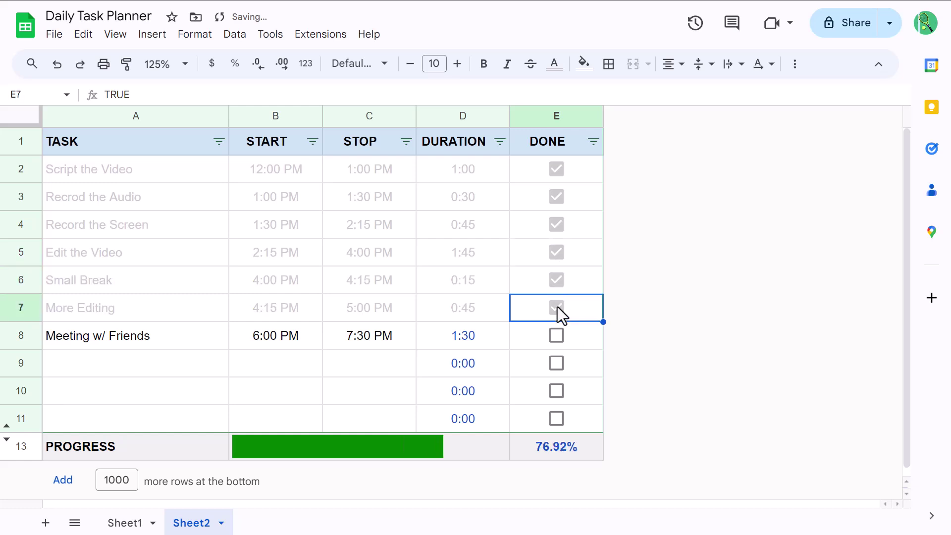
pyautogui.click(557, 336)
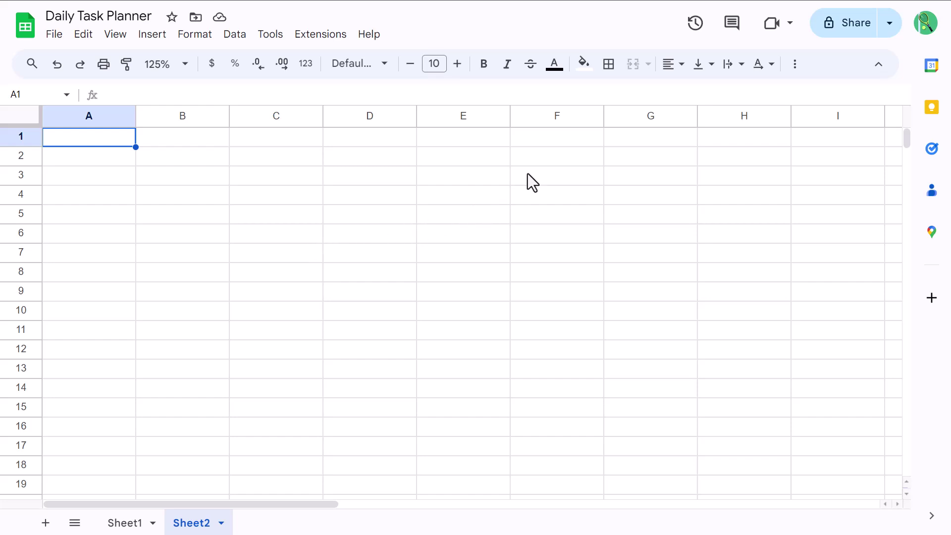
# Delete columns F through Z.
pyautogui.moveTo(558, 121); pyautogui.dragTo(909, 115)
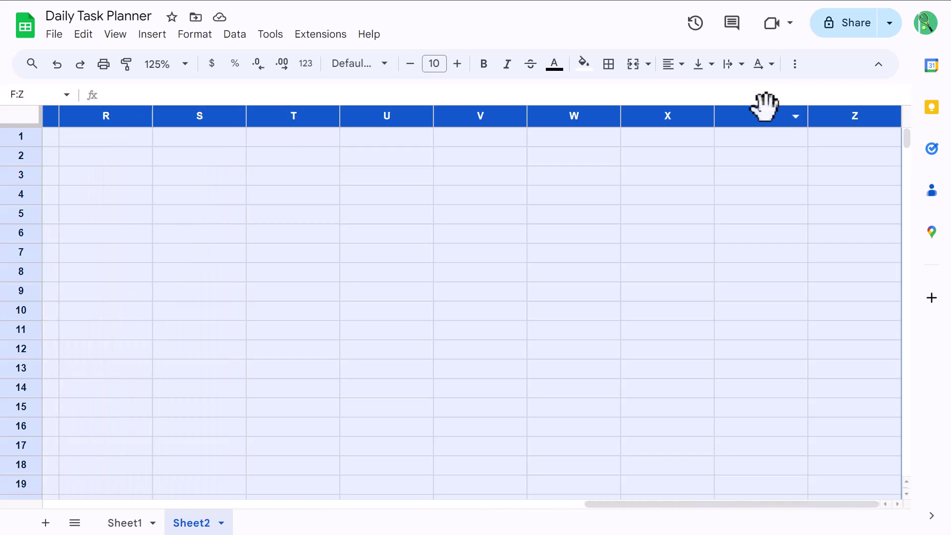
pyautogui.rightClick(406, 112)
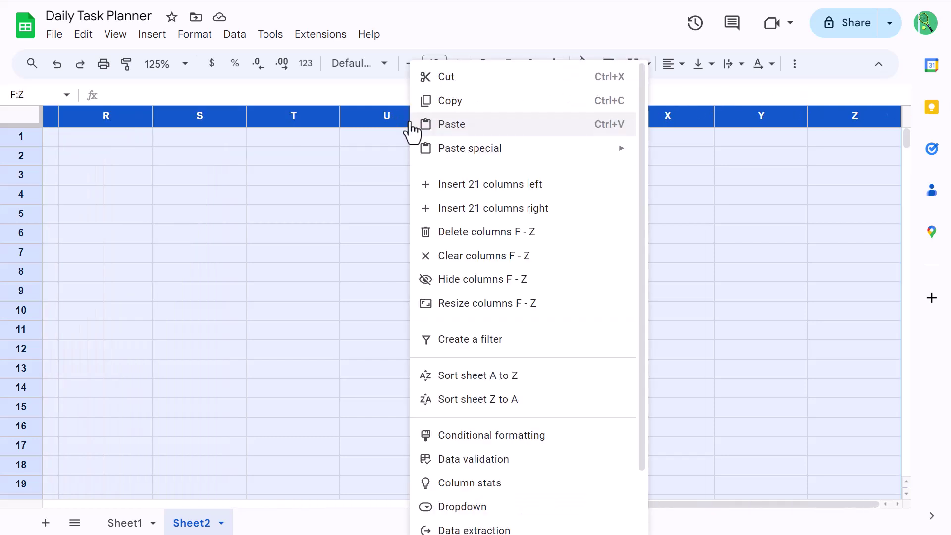
pyautogui.click(490, 236)
# Select rows 14:1000 through the Name box and delete them.
pyautogui.click(233, 198)
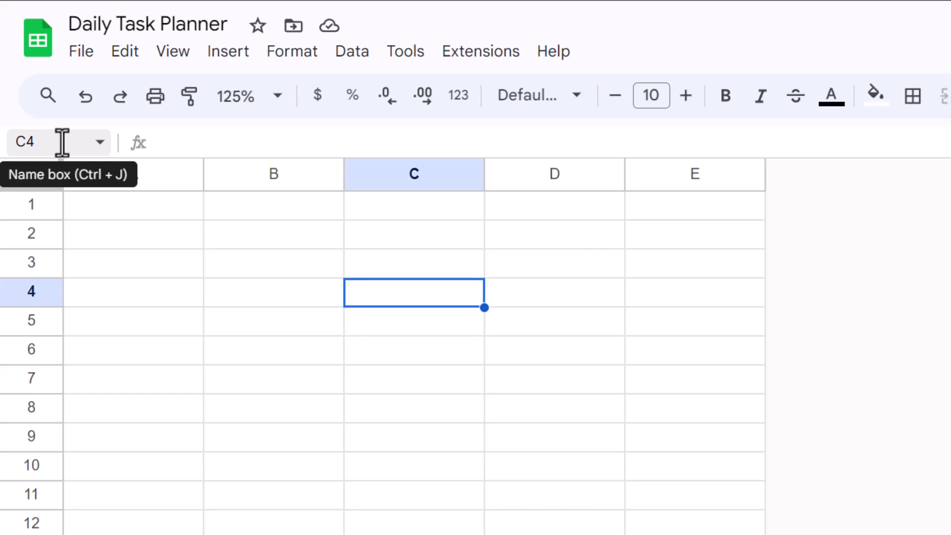
pyautogui.click(64, 143)
pyautogui.write('14:1000')
pyautogui.press('Return')
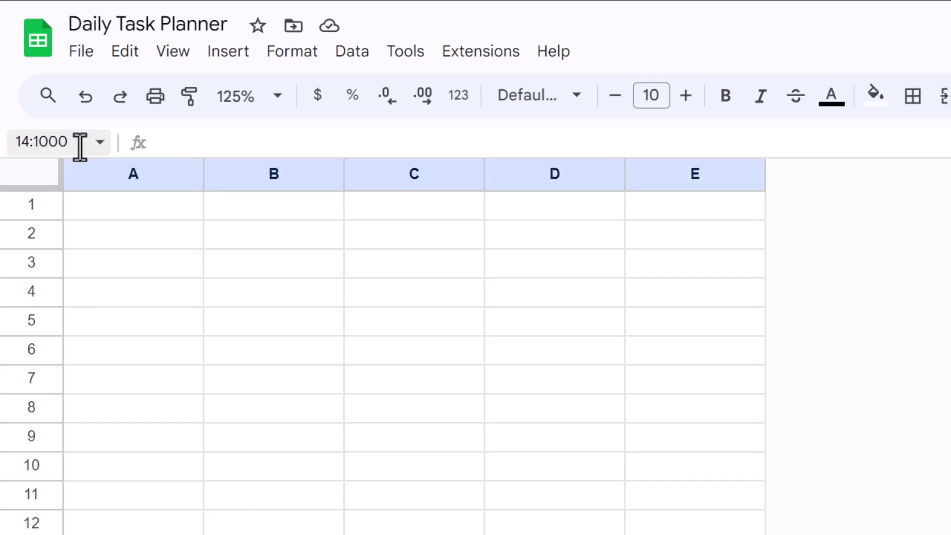
pyautogui.scroll(-3, 167, 299)
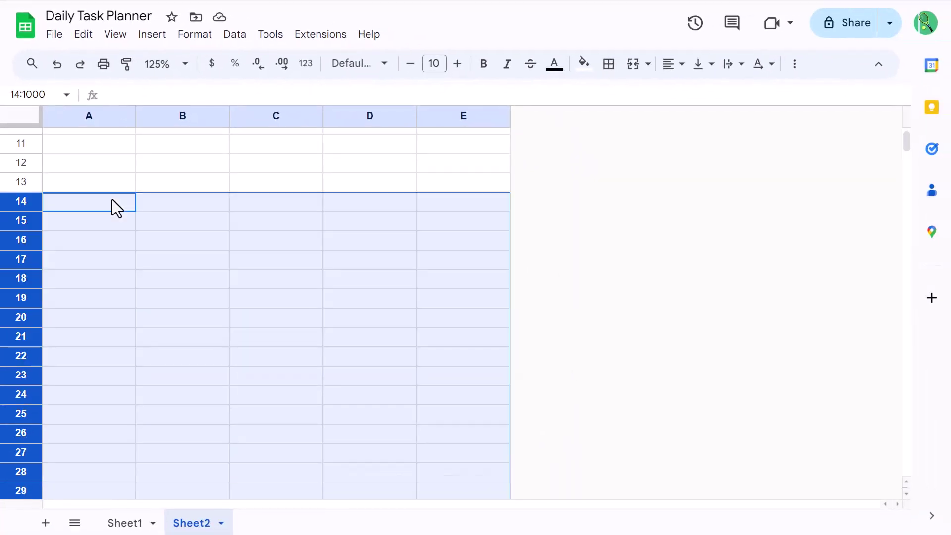
pyautogui.rightClick(19, 238)
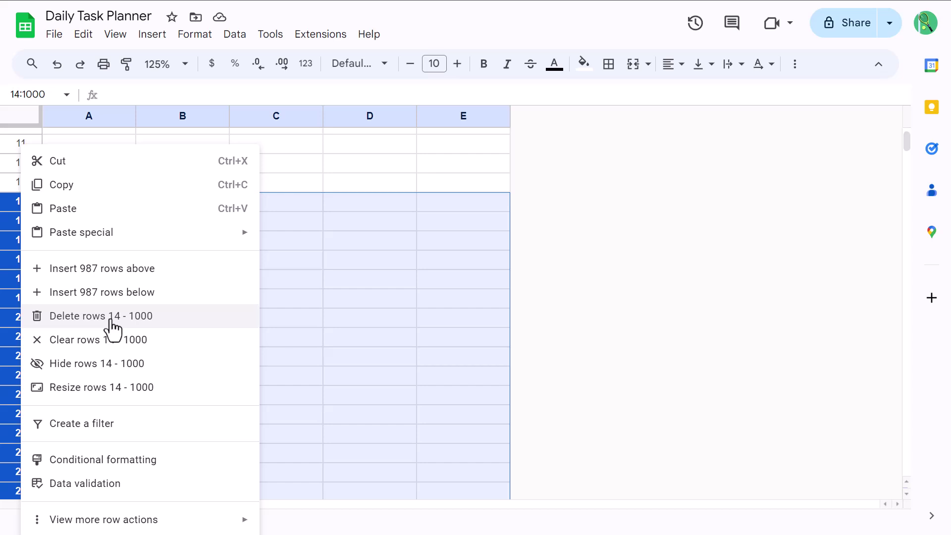
pyautogui.click(113, 328)
pyautogui.click(97, 183)
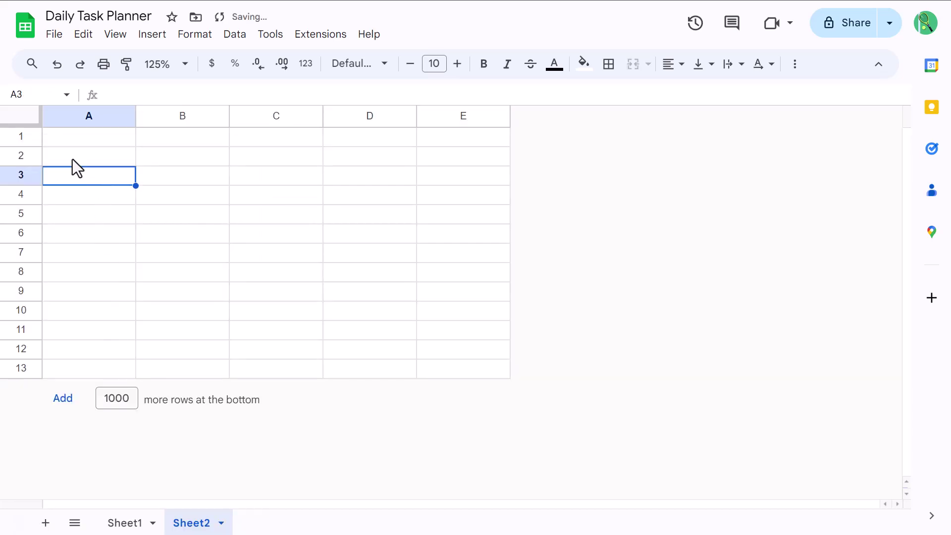
# Resize rows 1–13 to a height of 30 pixels.
pyautogui.moveTo(26, 139); pyautogui.dragTo(25, 362)
pyautogui.rightClick(30, 204)
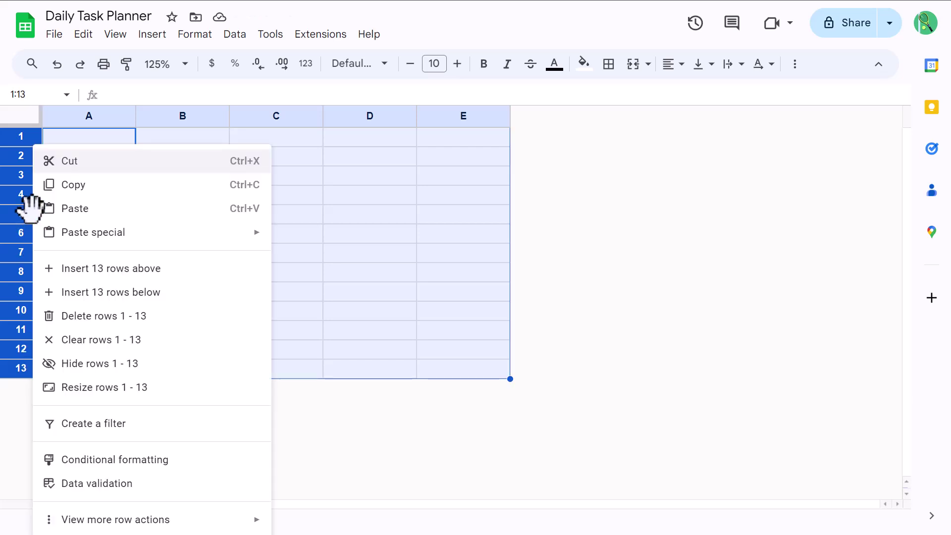
pyautogui.click(108, 388)
pyautogui.click(441, 257)
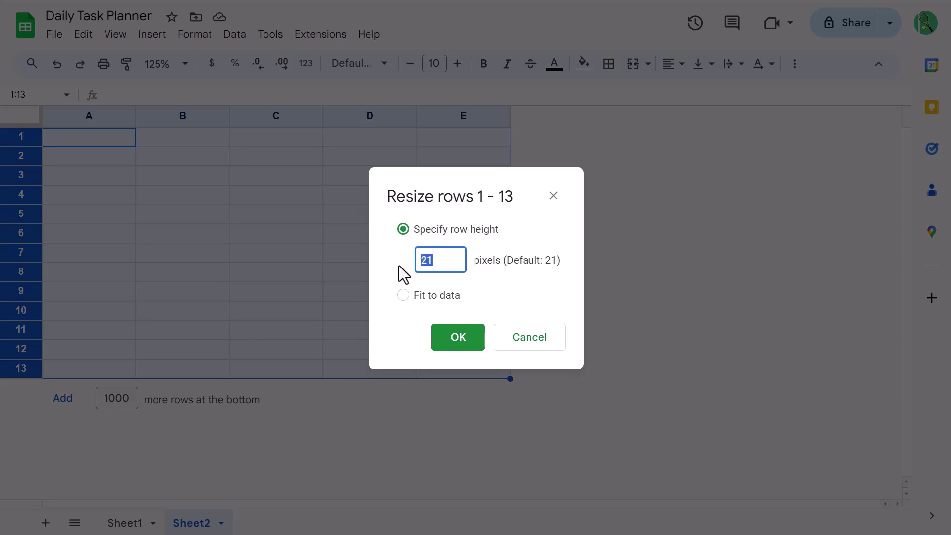
pyautogui.write('30')
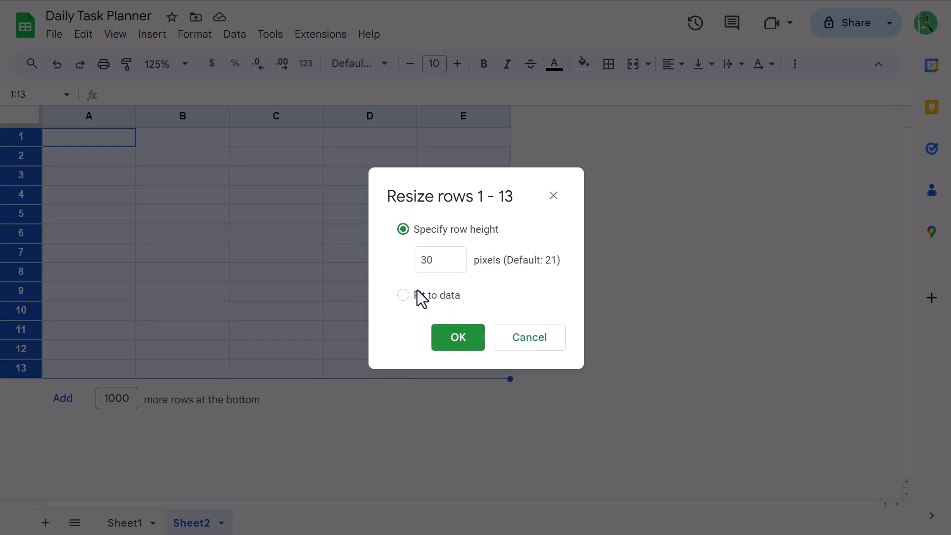
pyautogui.click(448, 340)
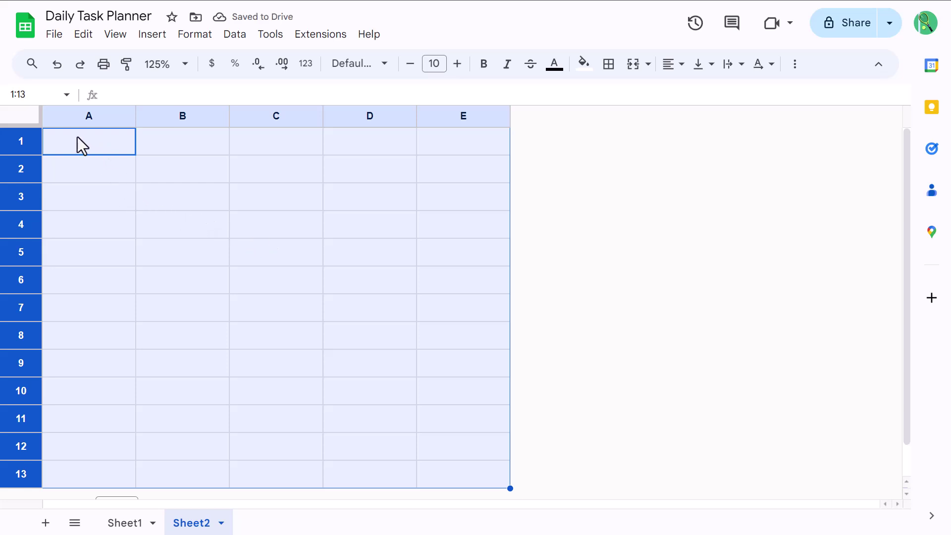
# Set the whole grid to Middle vertical and Center horizontal alignment.
pyautogui.click(18, 116)
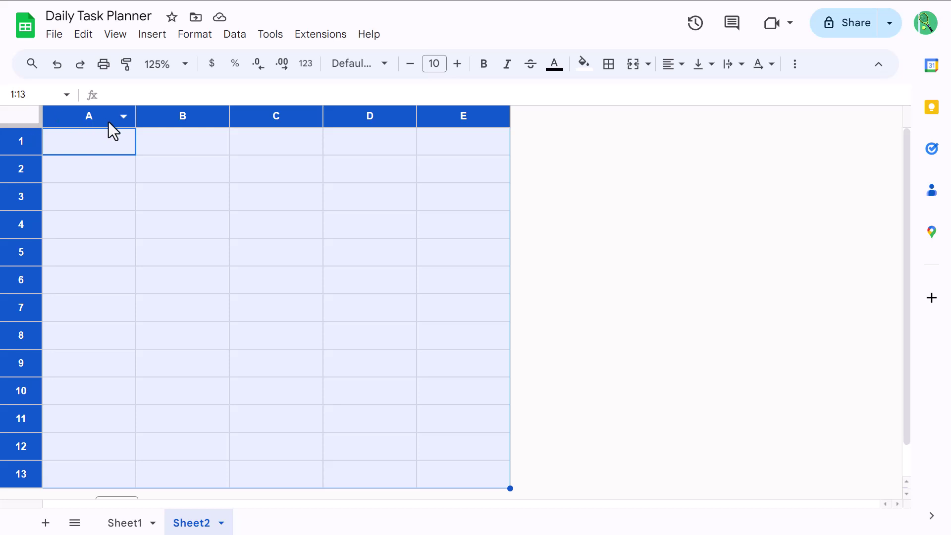
pyautogui.click(709, 65)
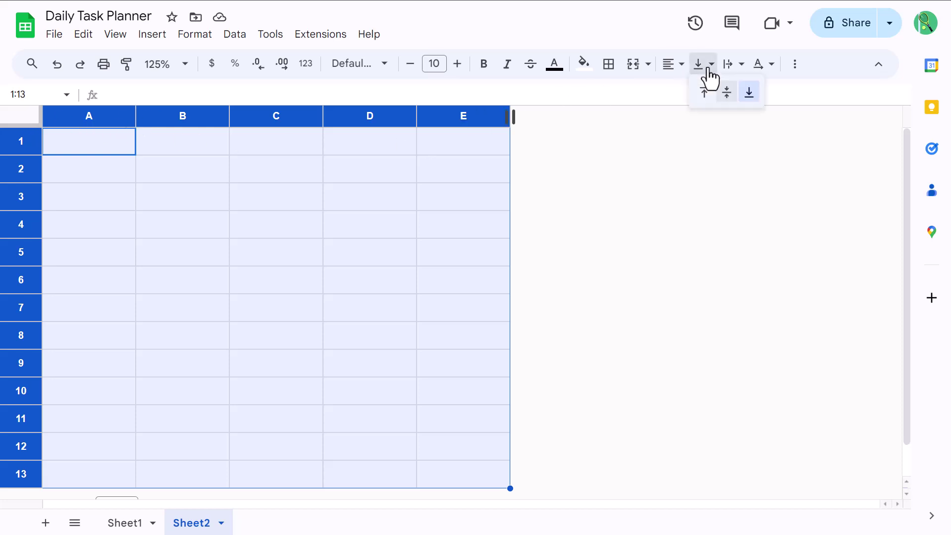
pyautogui.click(727, 98)
pyautogui.click(674, 69)
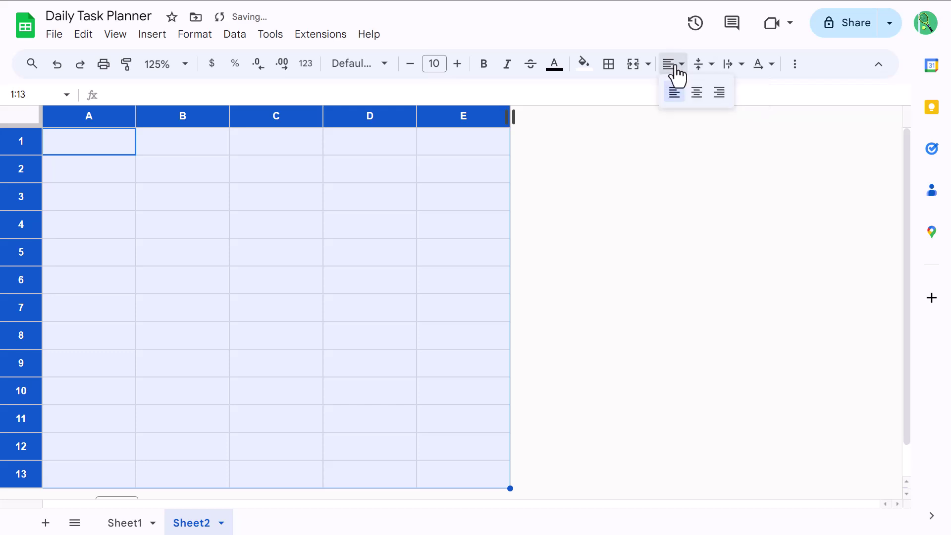
pyautogui.click(695, 92)
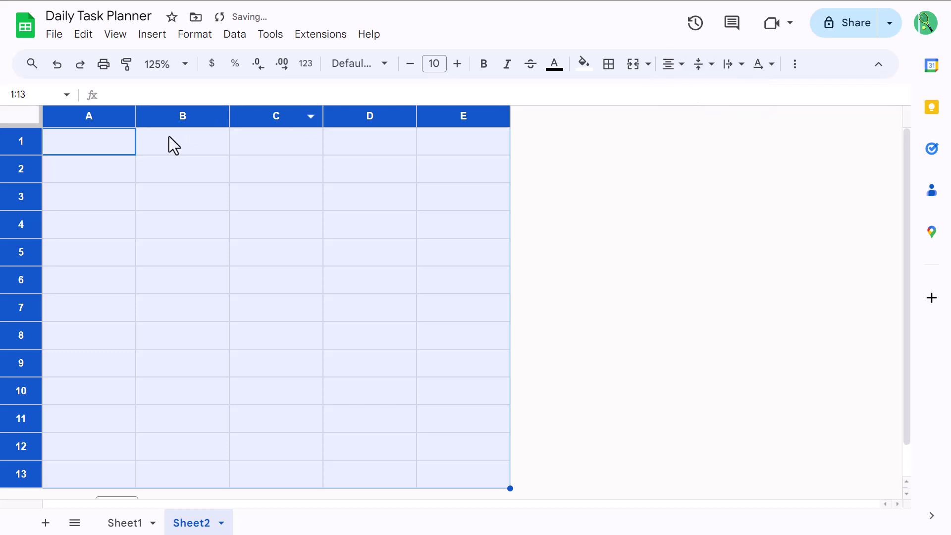
# Left-align column A.
pyautogui.click(105, 146)
pyautogui.click(103, 115)
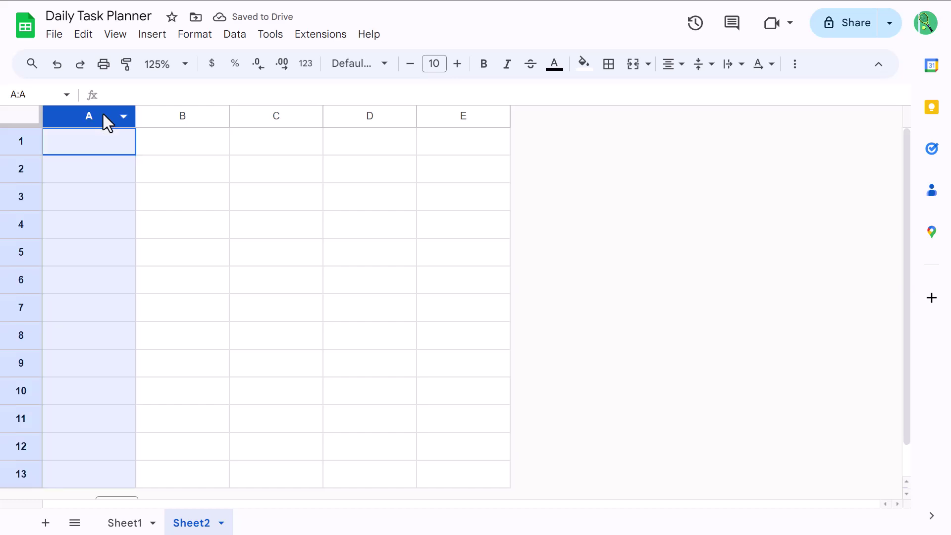
pyautogui.click(672, 64)
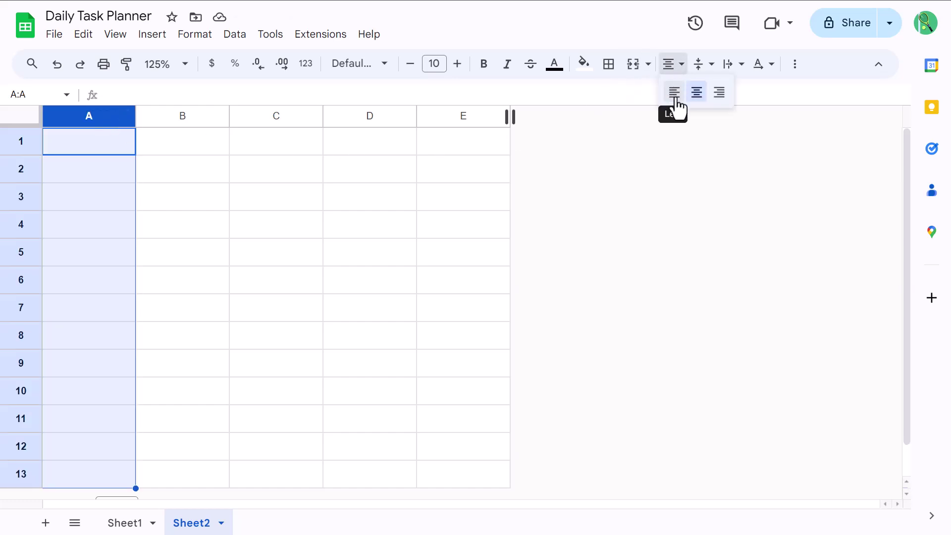
pyautogui.click(675, 93)
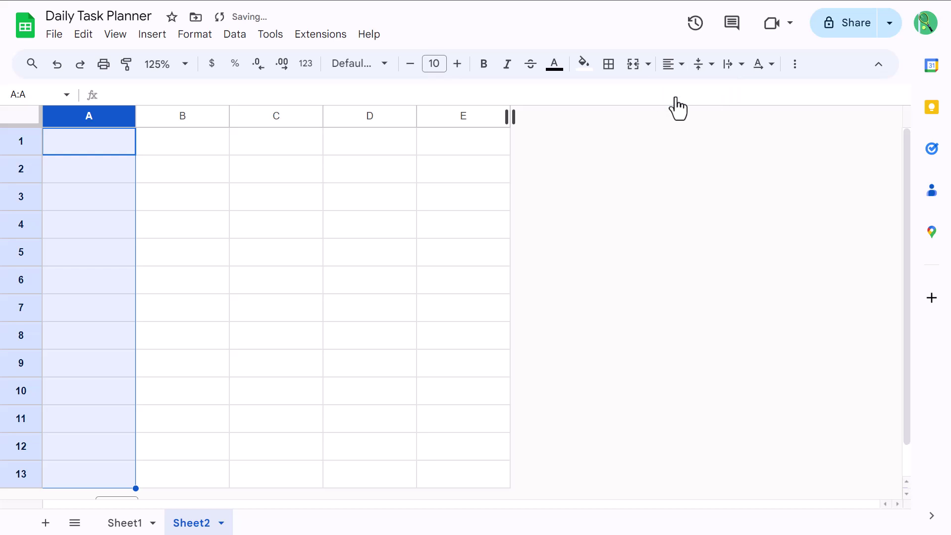
# Resize column A to 200 pixels wide.
pyautogui.rightClick(95, 110)
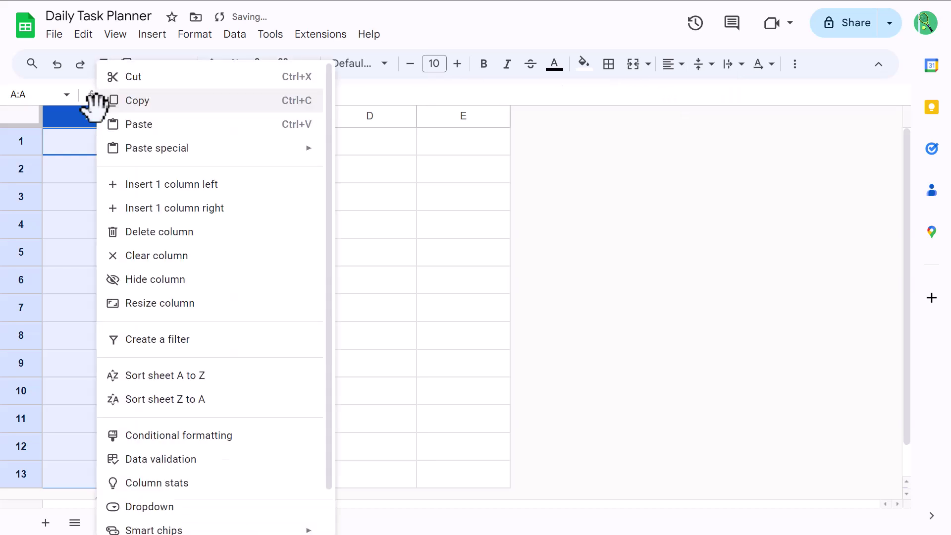
pyautogui.click(177, 308)
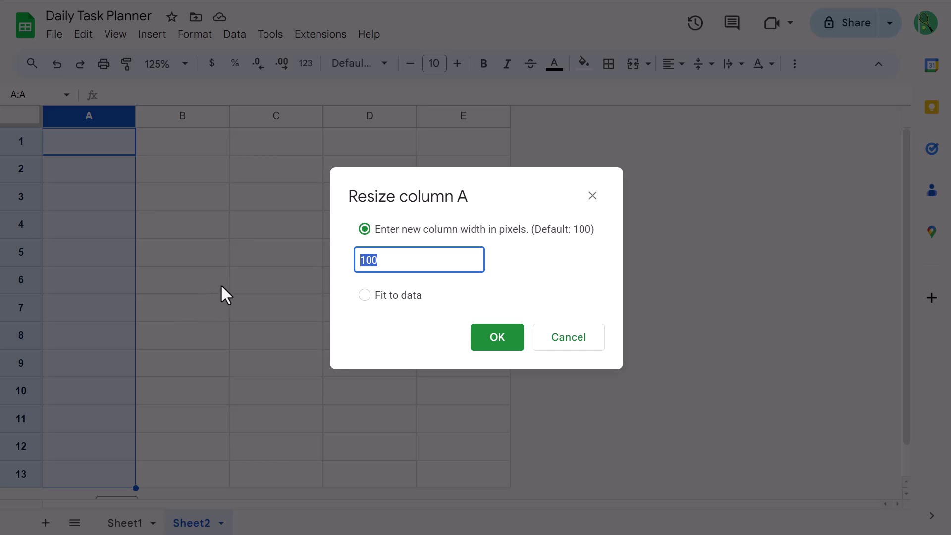
pyautogui.write('200')
pyautogui.click(493, 342)
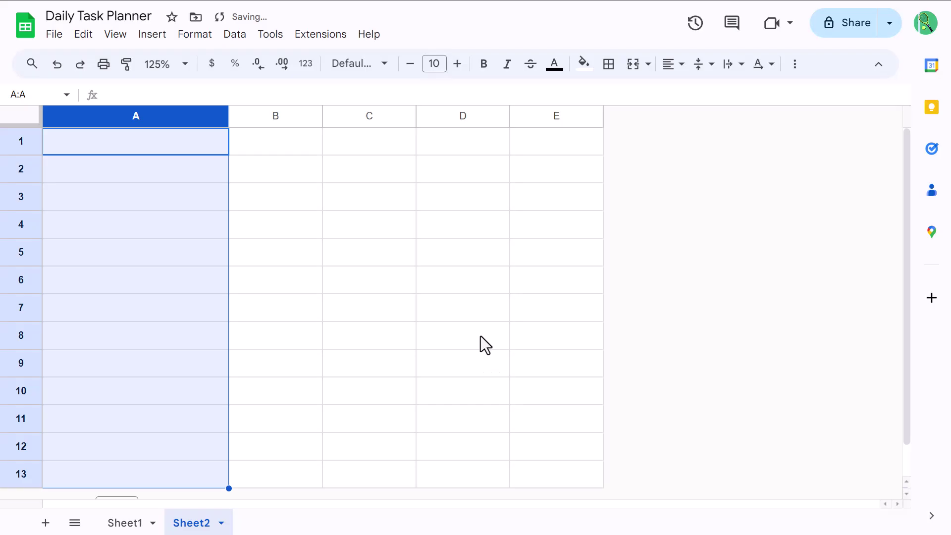
pyautogui.click(153, 141)
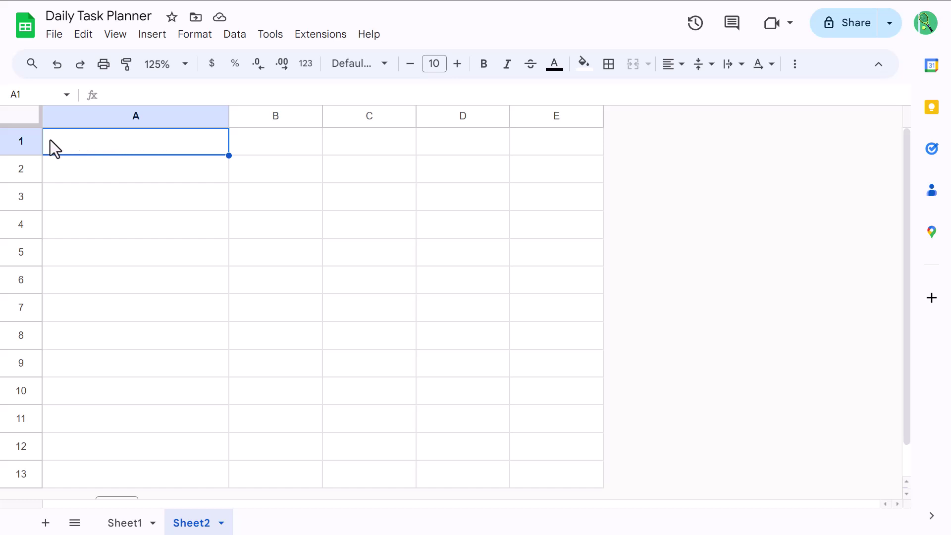
# Make row 1 bold with a light blue fill.
pyautogui.click(25, 135)
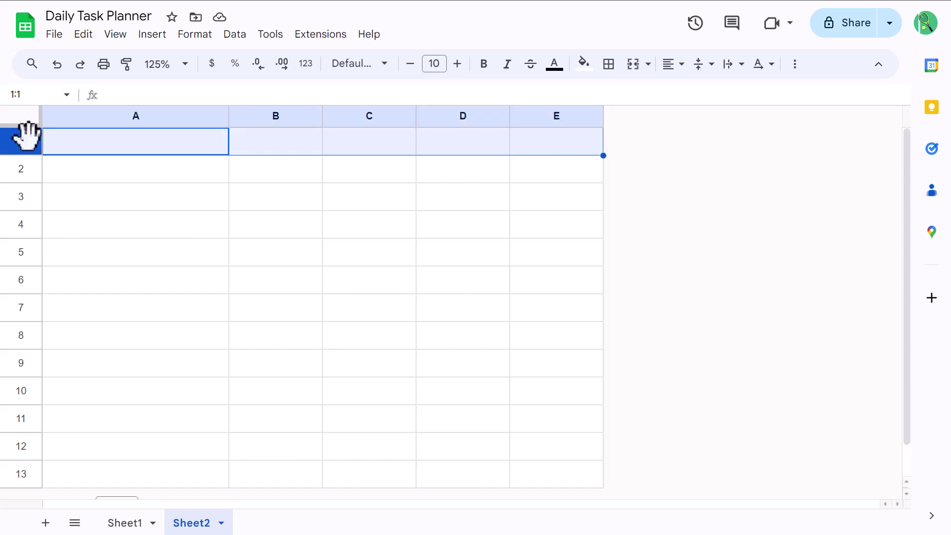
pyautogui.click(483, 68)
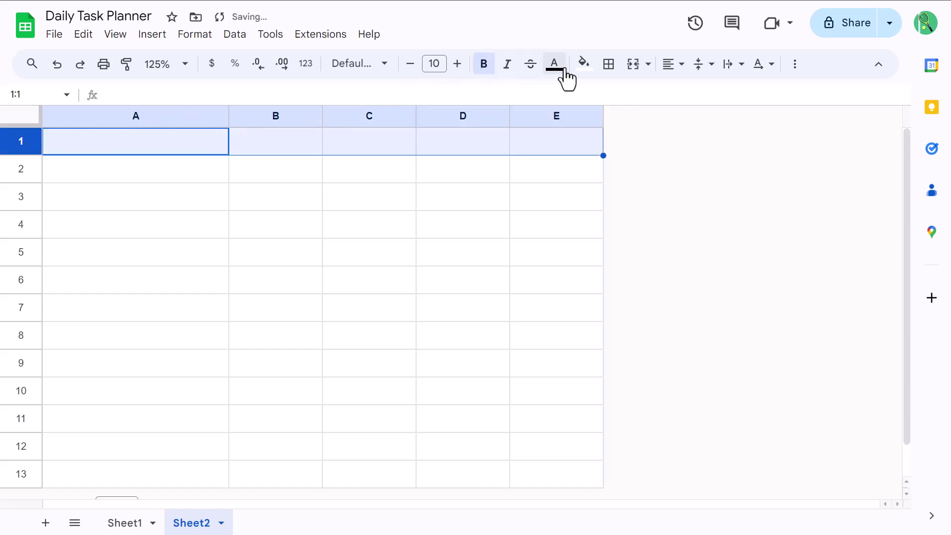
pyautogui.click(584, 66)
pyautogui.click(702, 148)
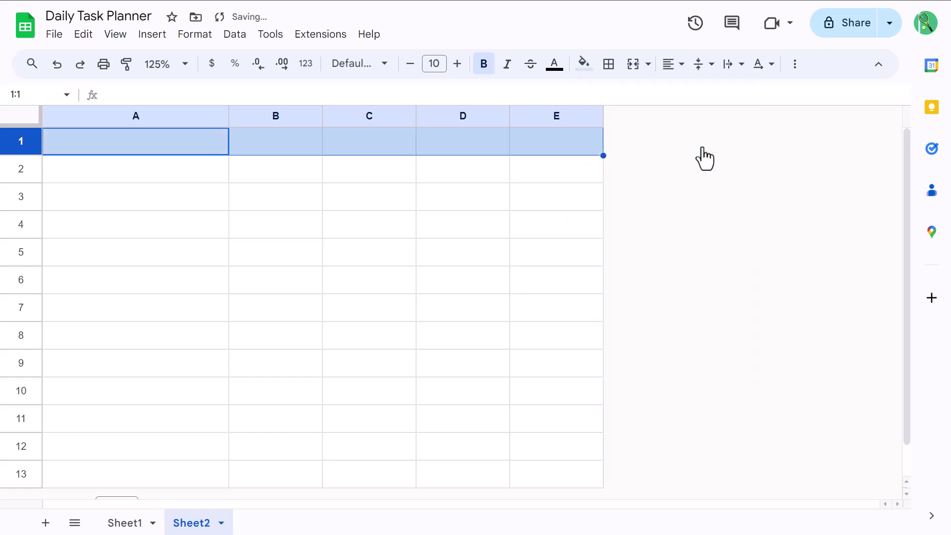
# Type headers TASK, START, STOP, DURATION and DONE into A1:E1.
pyautogui.click(157, 142)
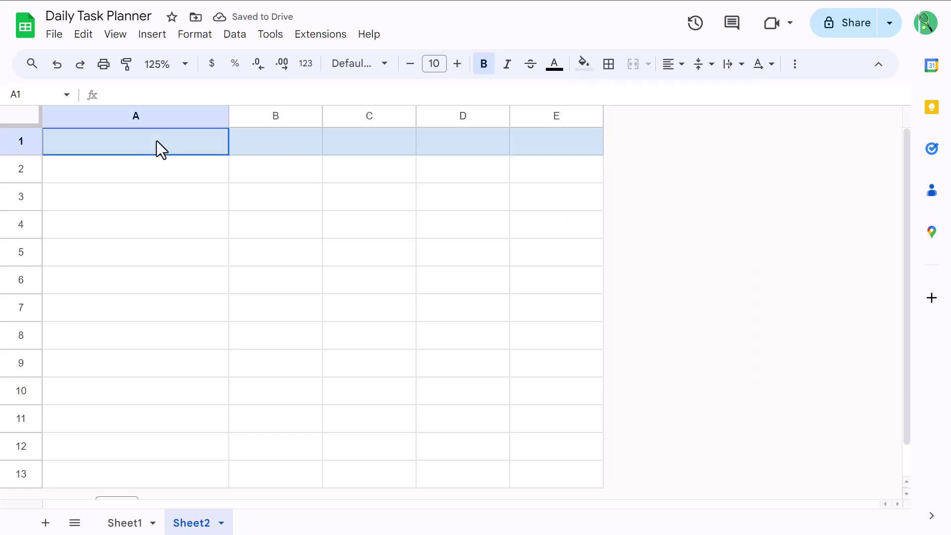
pyautogui.write('TASK')
pyautogui.press('Tab')
pyautogui.write('START')
pyautogui.press('Tab')
pyautogui.write('STOP')
pyautogui.press('Tab')
pyautogui.write('DURATION')
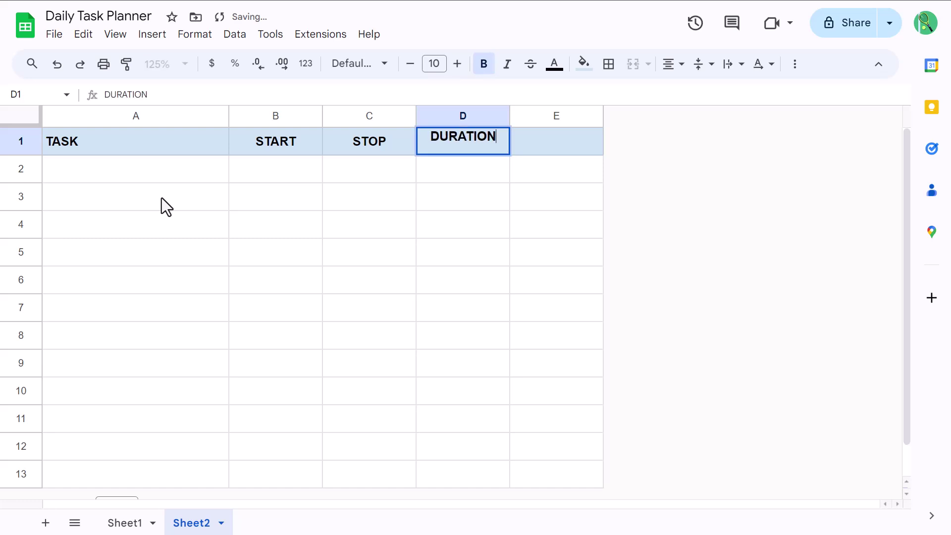
pyautogui.press('Tab')
pyautogui.write('DONE')
pyautogui.press('Return')
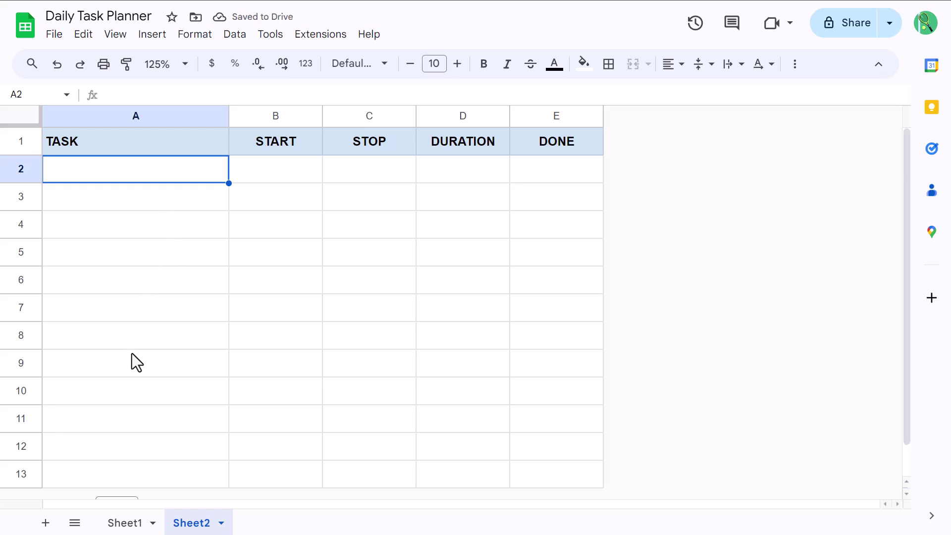
# Make rows 12–13 bold with a light gray fill.
pyautogui.click(21, 447)
pyautogui.moveTo(18, 447); pyautogui.dragTo(17, 469)
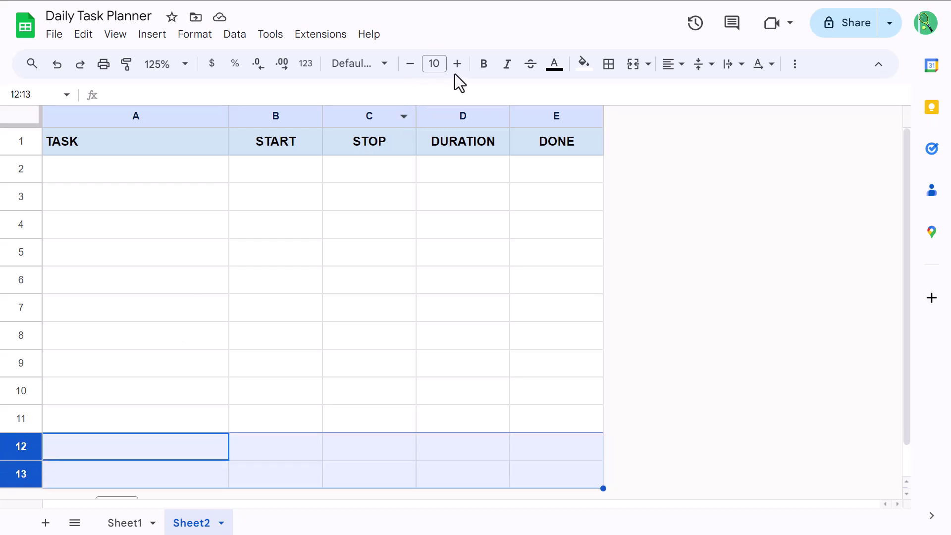
pyautogui.click(484, 65)
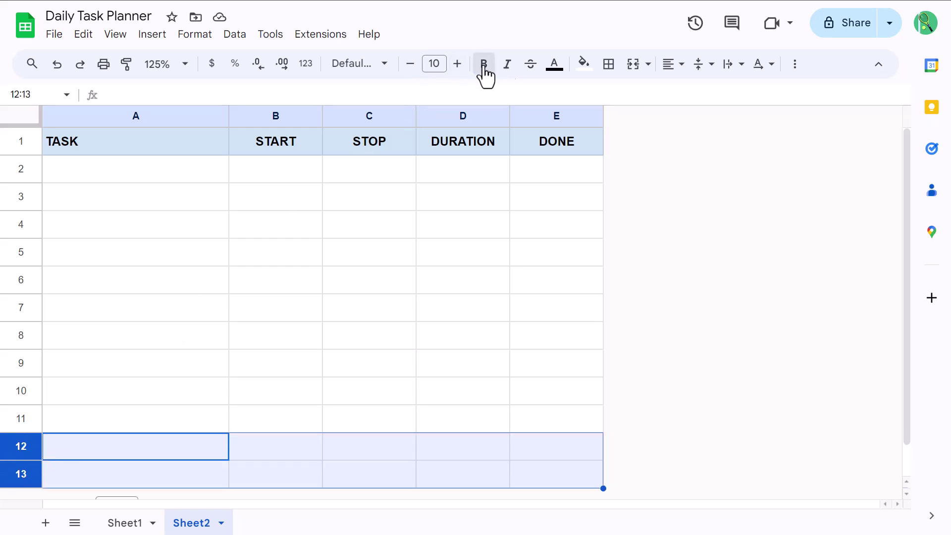
pyautogui.click(583, 64)
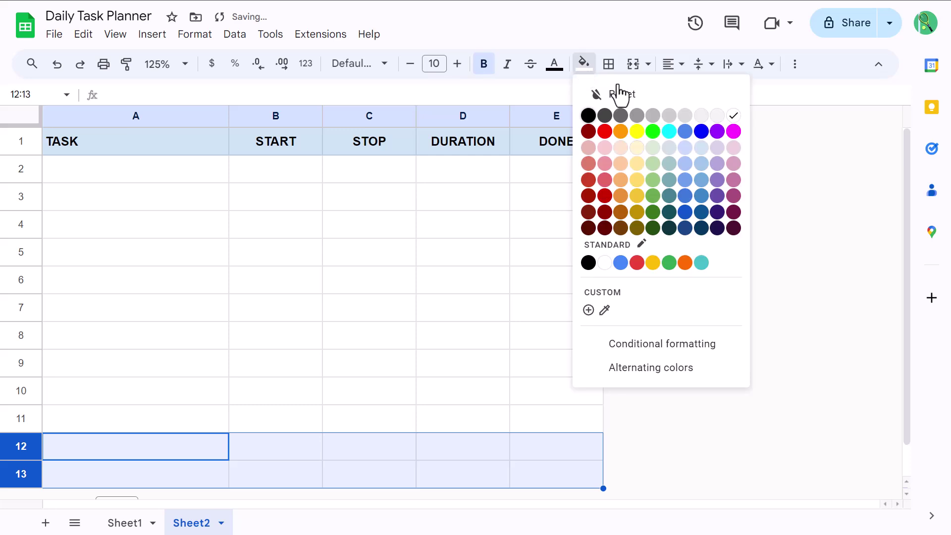
pyautogui.click(702, 116)
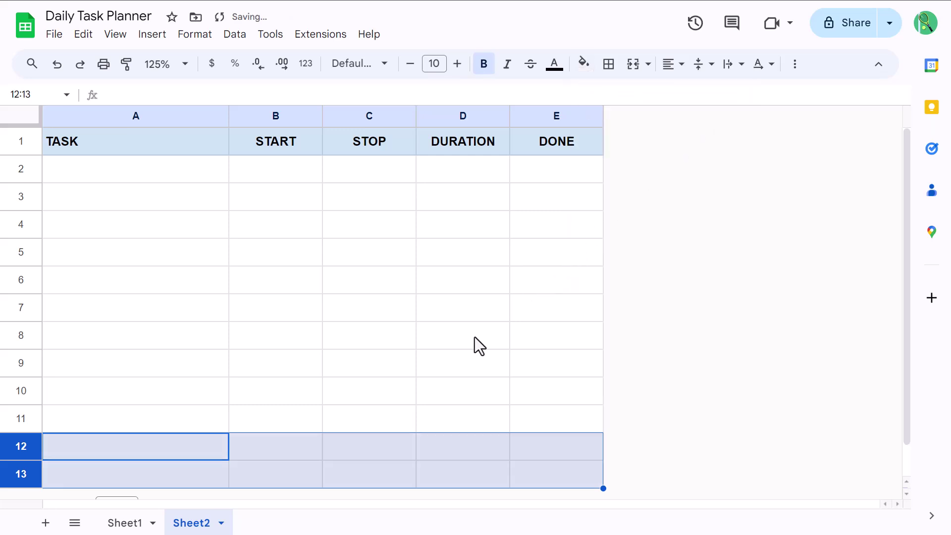
# Color B12:E13 text dark blue and merge B13:D13.
pyautogui.moveTo(300, 446); pyautogui.dragTo(560, 468)
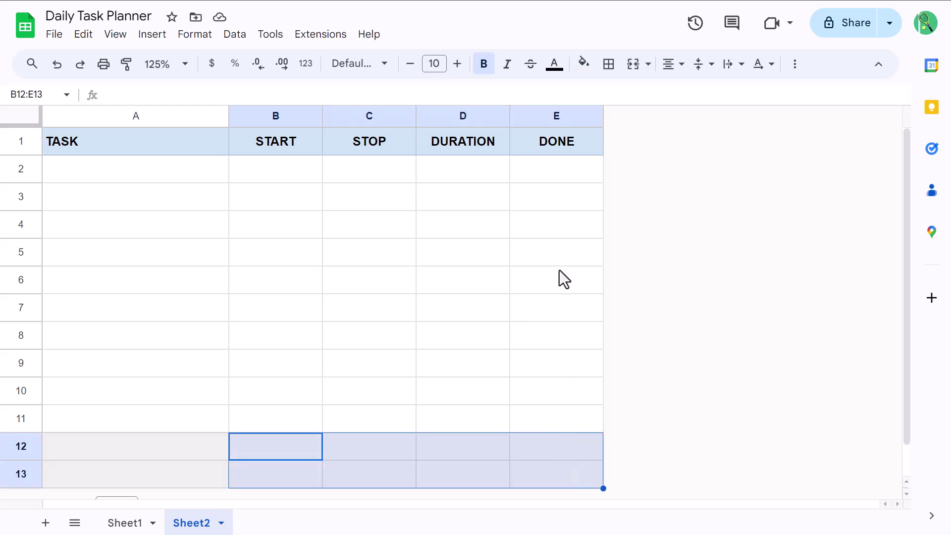
pyautogui.click(554, 65)
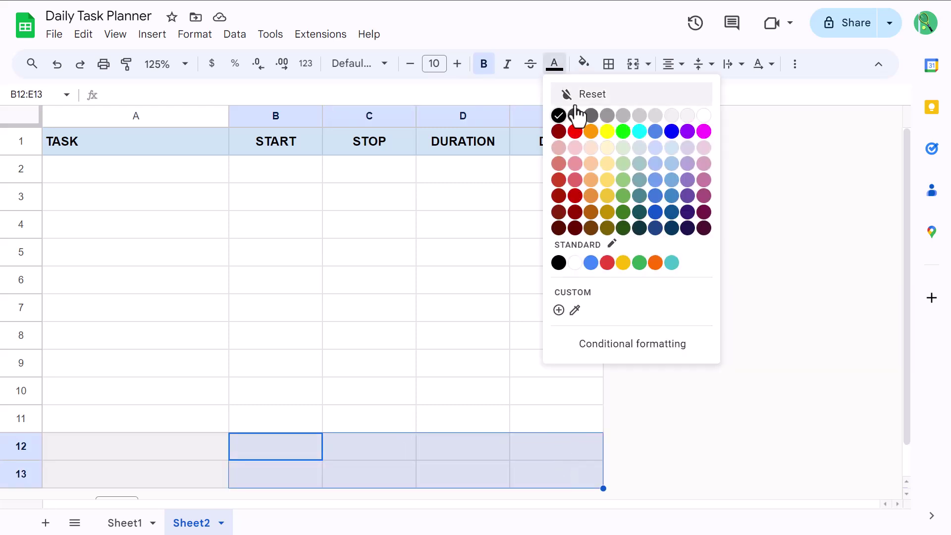
pyautogui.click(653, 212)
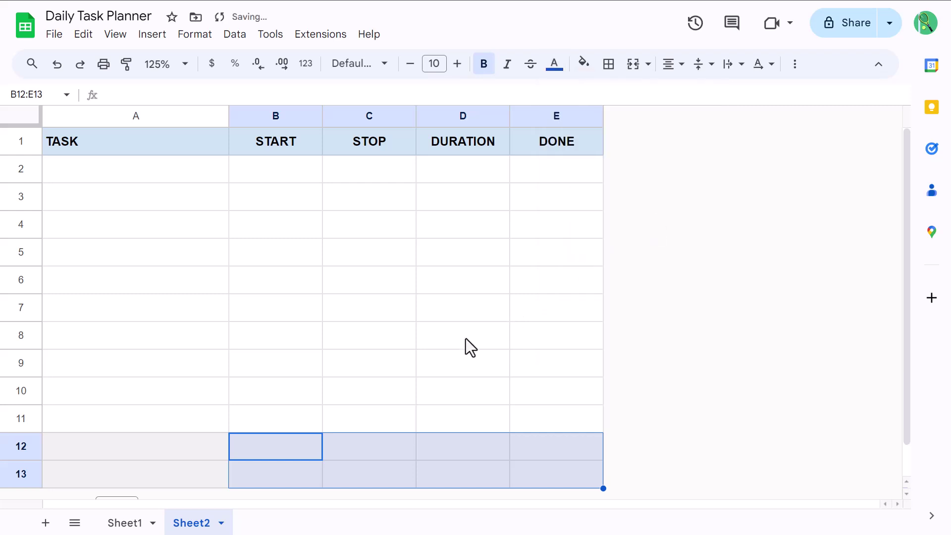
pyautogui.moveTo(274, 473); pyautogui.dragTo(464, 474)
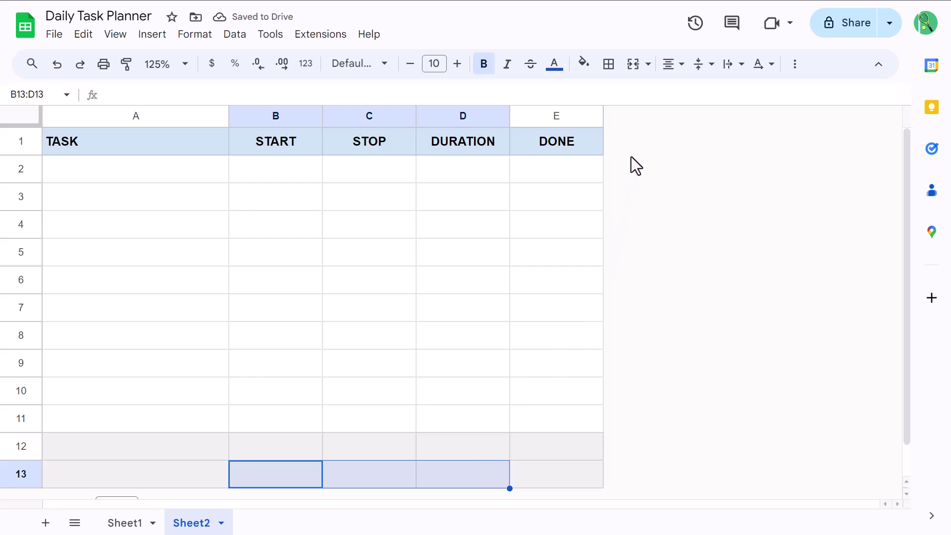
pyautogui.click(634, 65)
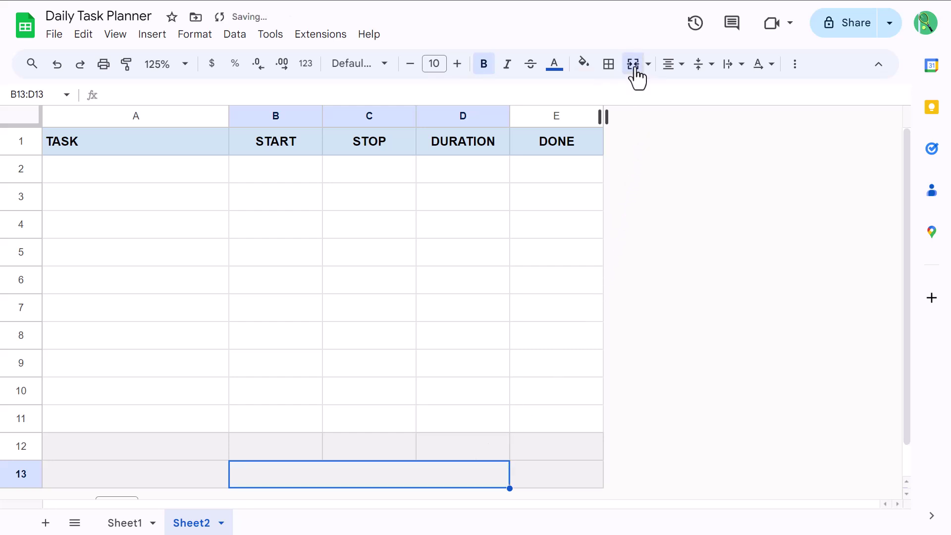
# Label A12 'CALCULATIONS' and A13 'PROGRESS'.
pyautogui.click(166, 452)
pyautogui.write('CAL')
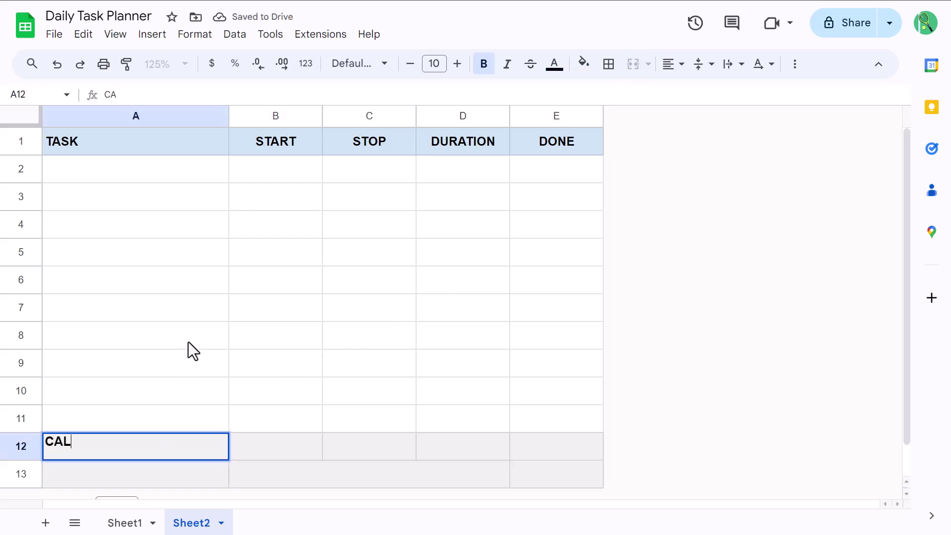
pyautogui.write('CULATIONS')
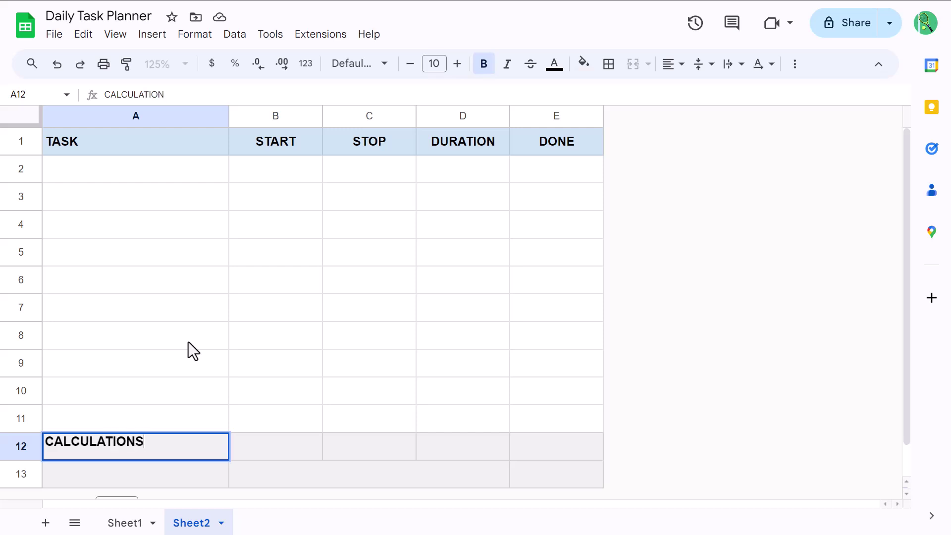
pyautogui.press('Return')
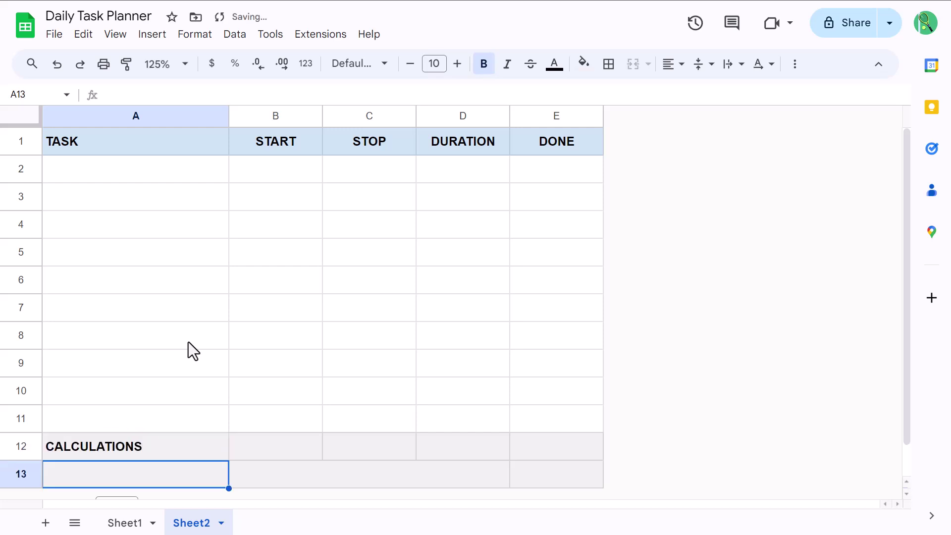
pyautogui.write('PROGRE')
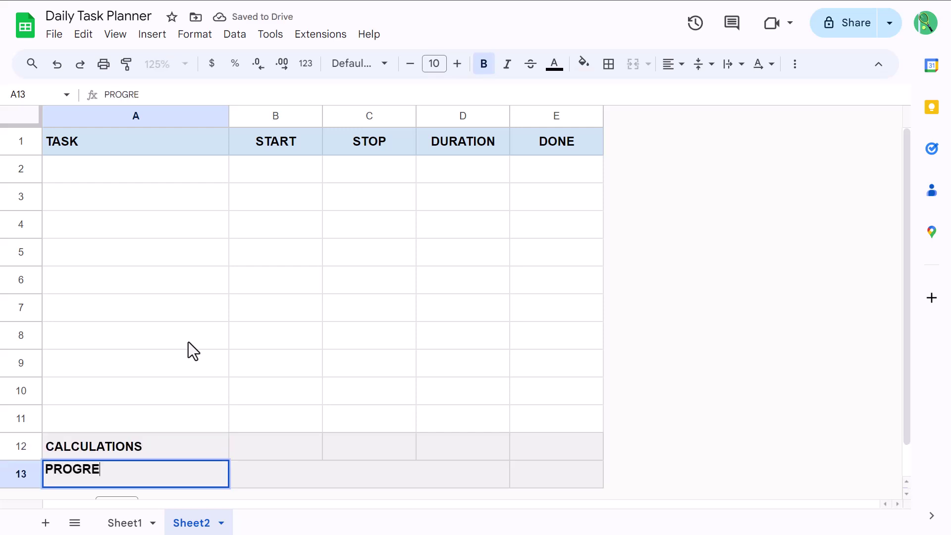
pyautogui.write('SS')
pyautogui.press('Return')
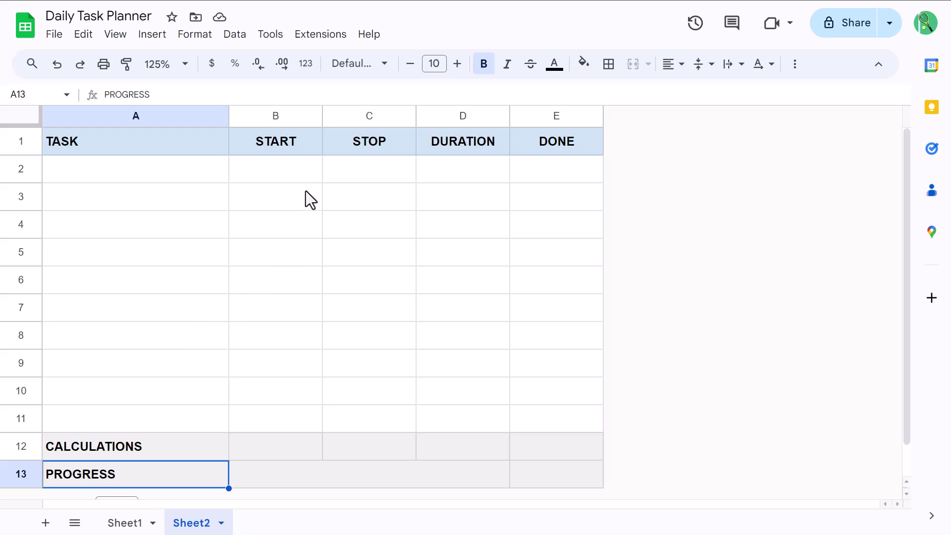
# For B2:C11, clear the existing pattern in Custom date and time formats.
pyautogui.moveTo(276, 172); pyautogui.dragTo(372, 416)
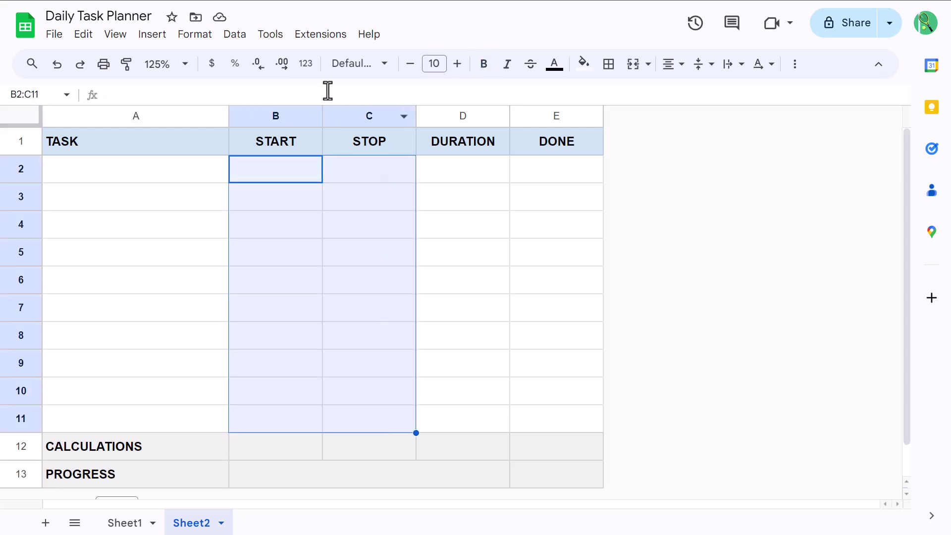
pyautogui.click(308, 69)
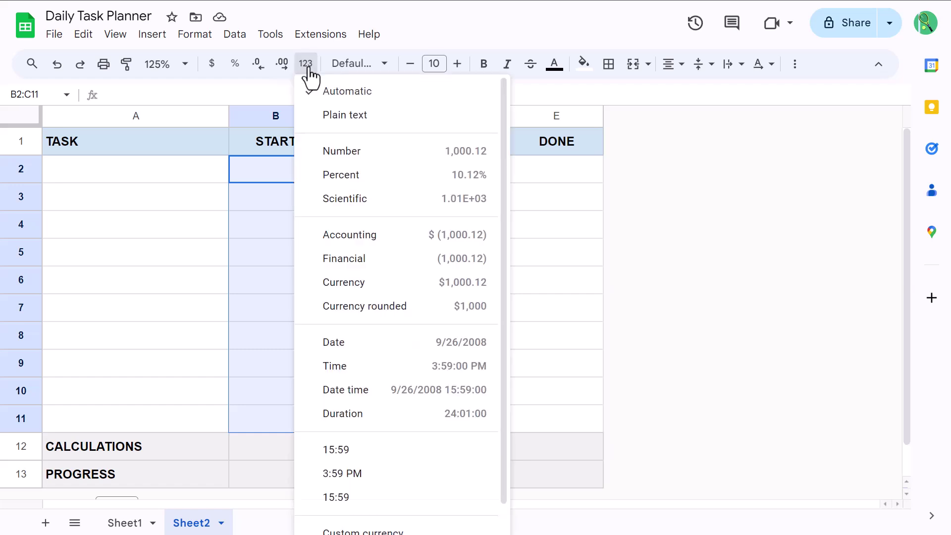
pyautogui.scroll(-1, 353, 392)
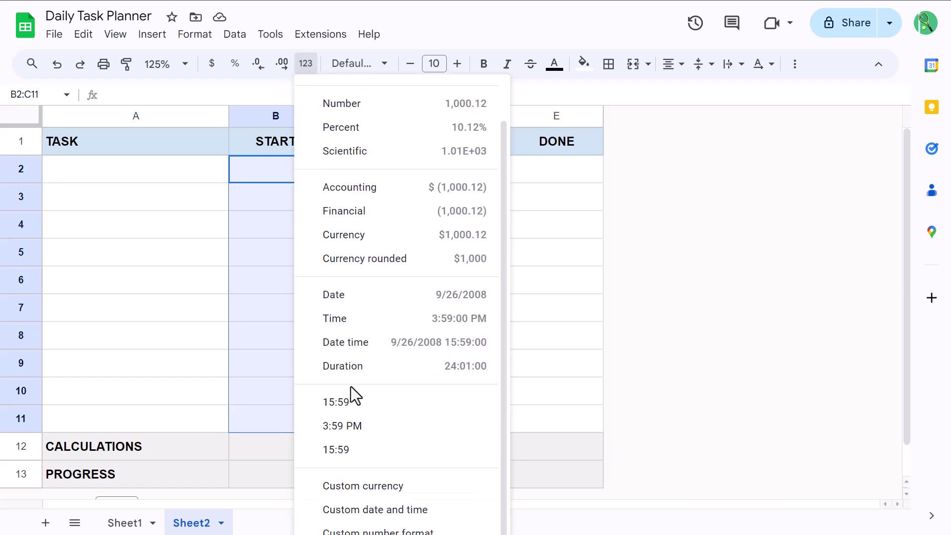
pyautogui.click(376, 510)
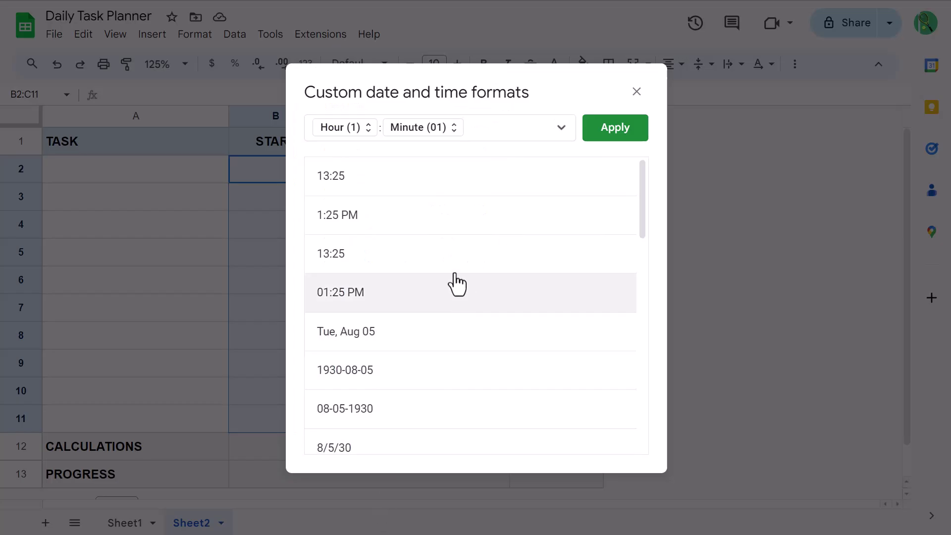
pyautogui.click(485, 129)
pyautogui.press('BackSpace')
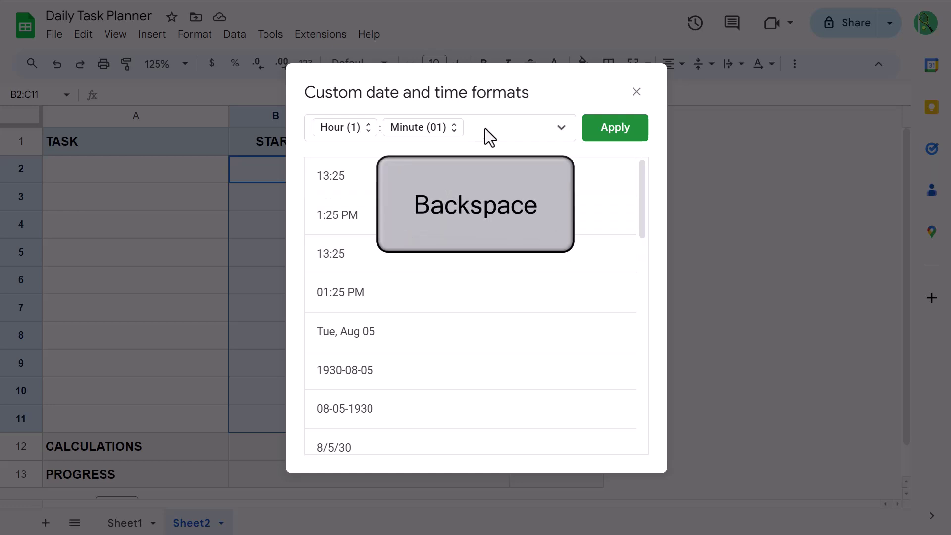
pyautogui.press('BackSpace')
pyautogui.press('BackSpace')
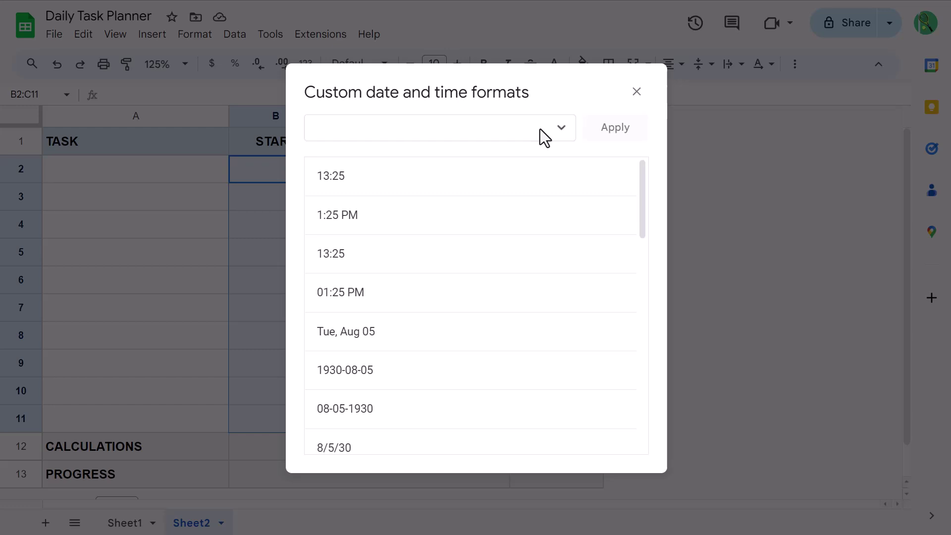
# Build and apply the Hour:Minute(01) AM/PM time format.
pyautogui.click(563, 130)
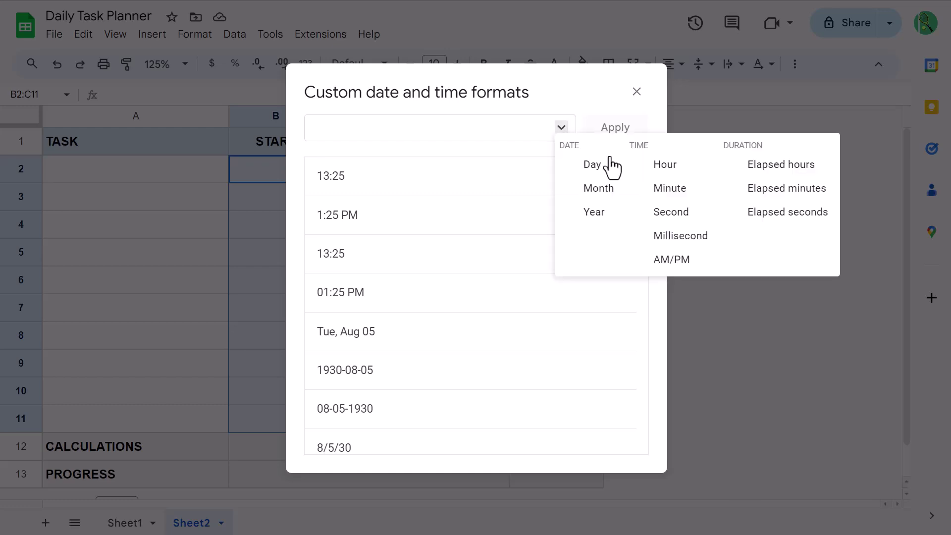
pyautogui.click(664, 168)
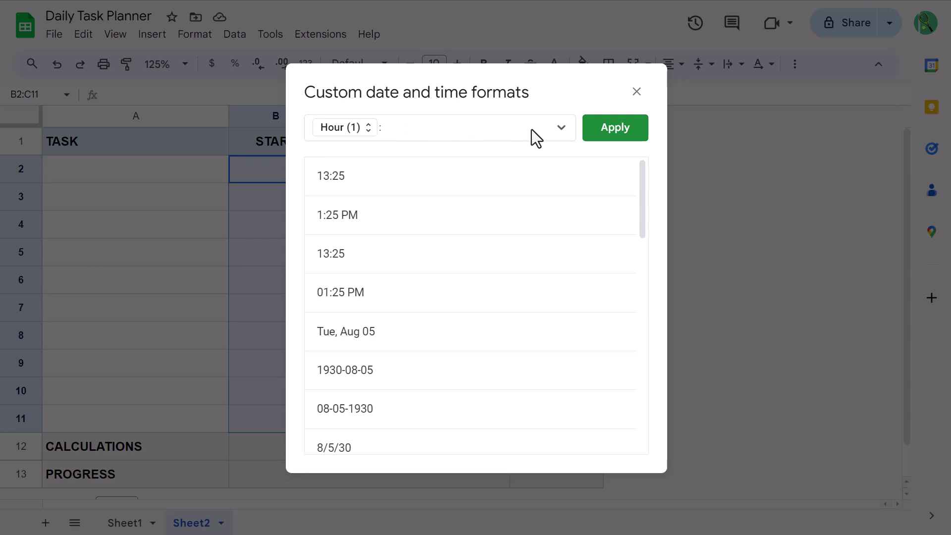
pyautogui.write(':')
pyautogui.click(562, 129)
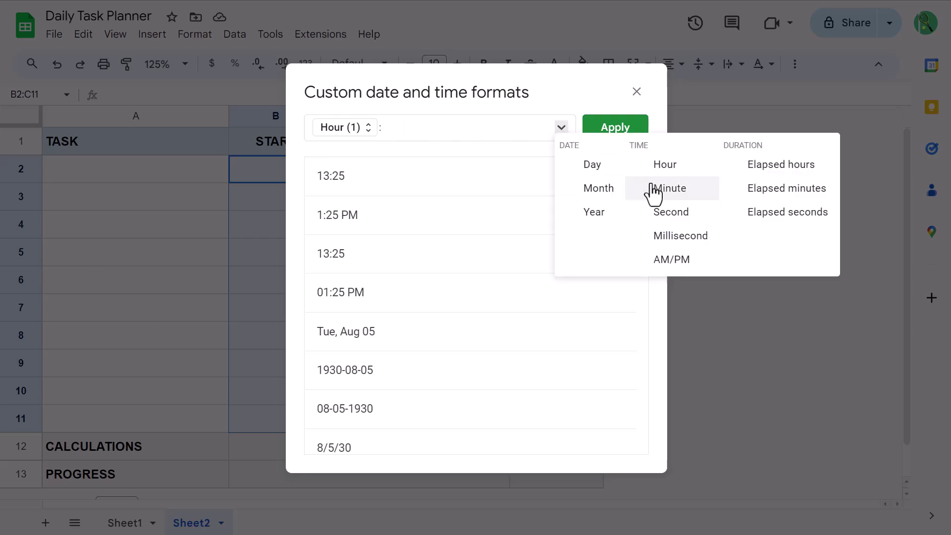
pyautogui.click(666, 190)
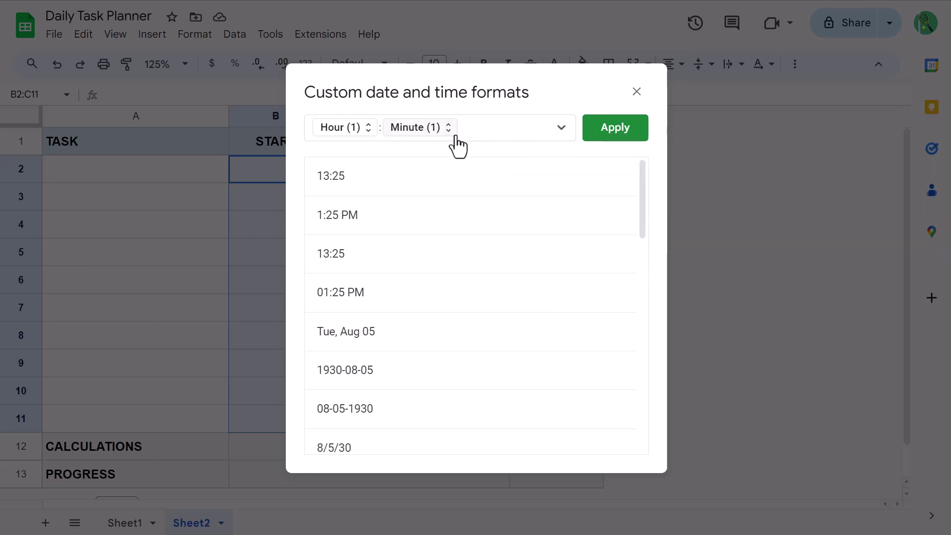
pyautogui.click(436, 130)
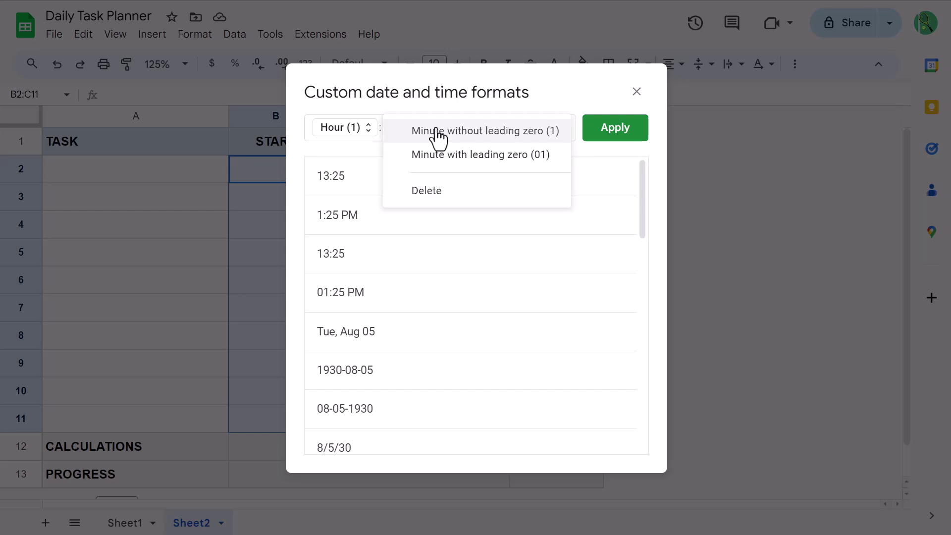
pyautogui.click(475, 156)
pyautogui.click(468, 130)
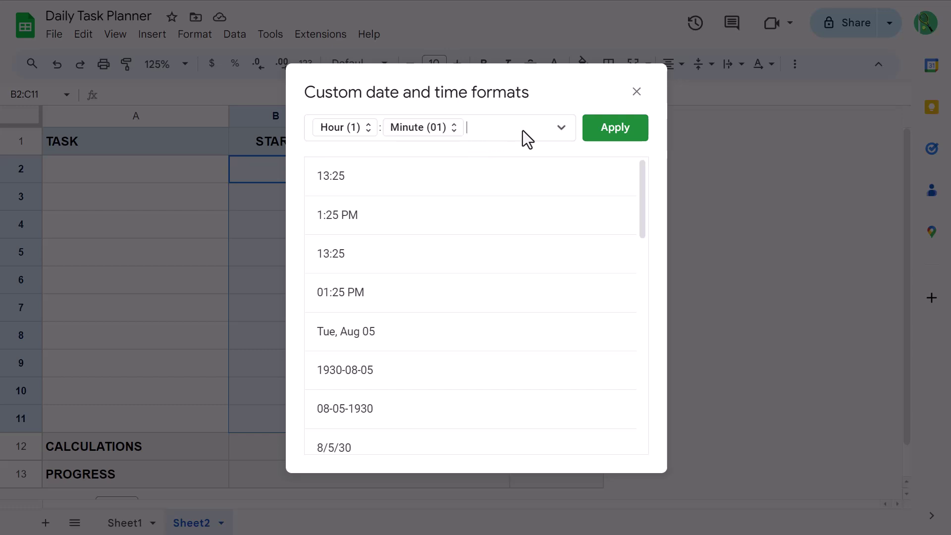
pyautogui.click(558, 131)
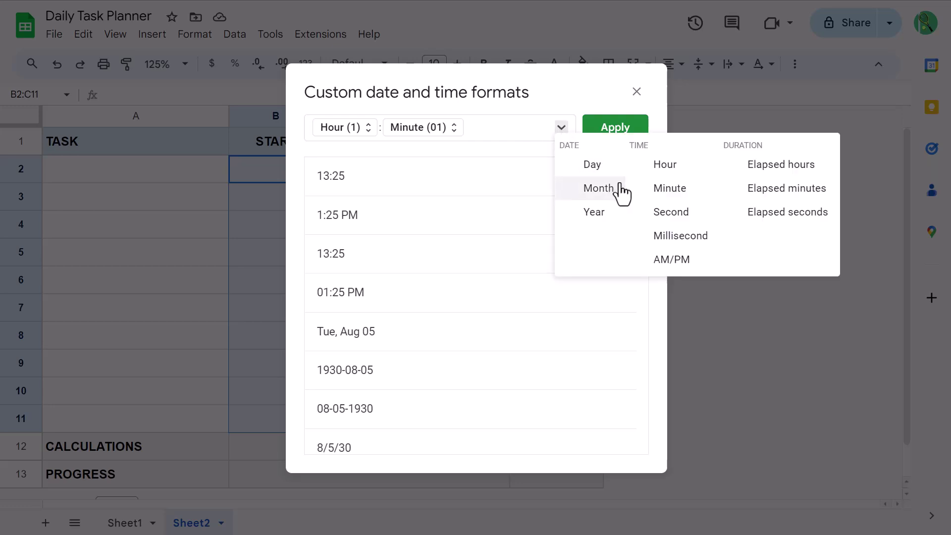
pyautogui.click(672, 260)
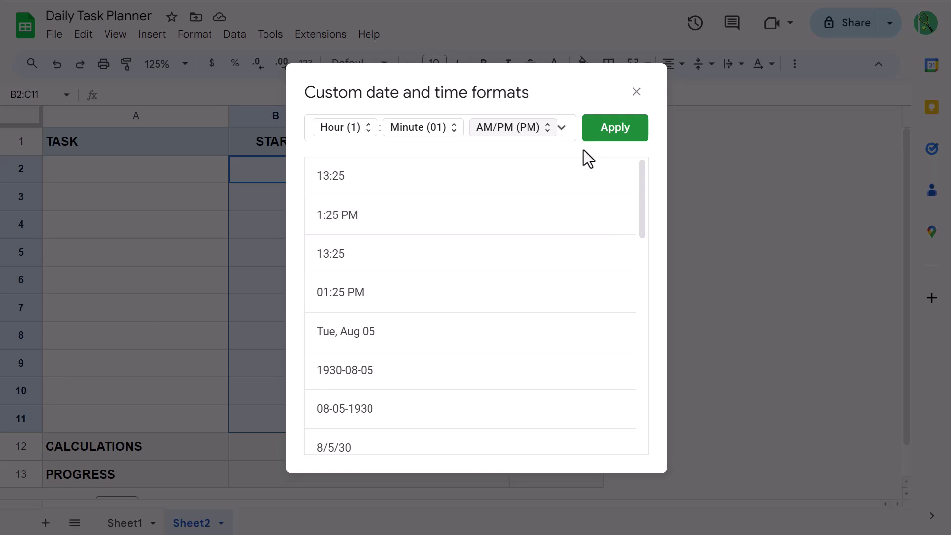
pyautogui.click(617, 137)
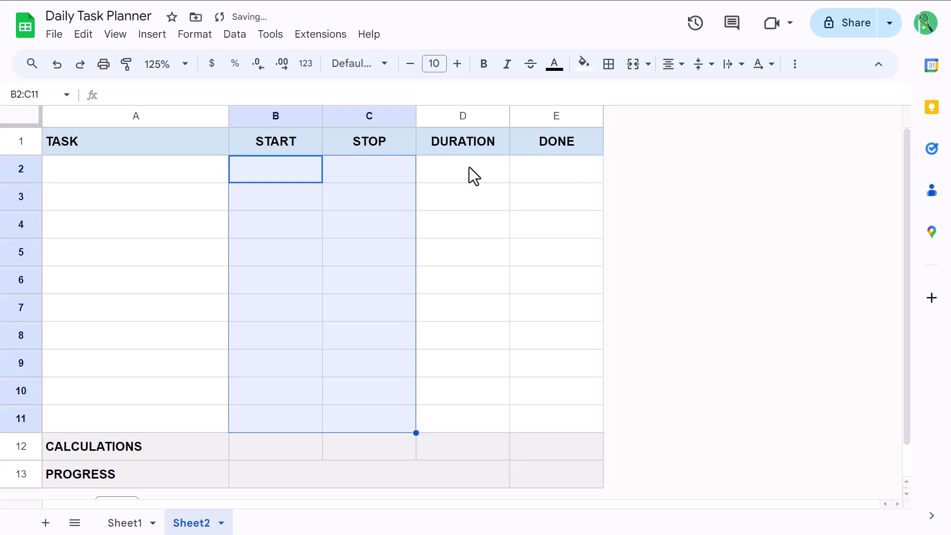
# Format D2:D11 as hour:two-digit minutes, removing the AM/PM part.
pyautogui.moveTo(462, 164); pyautogui.dragTo(471, 417)
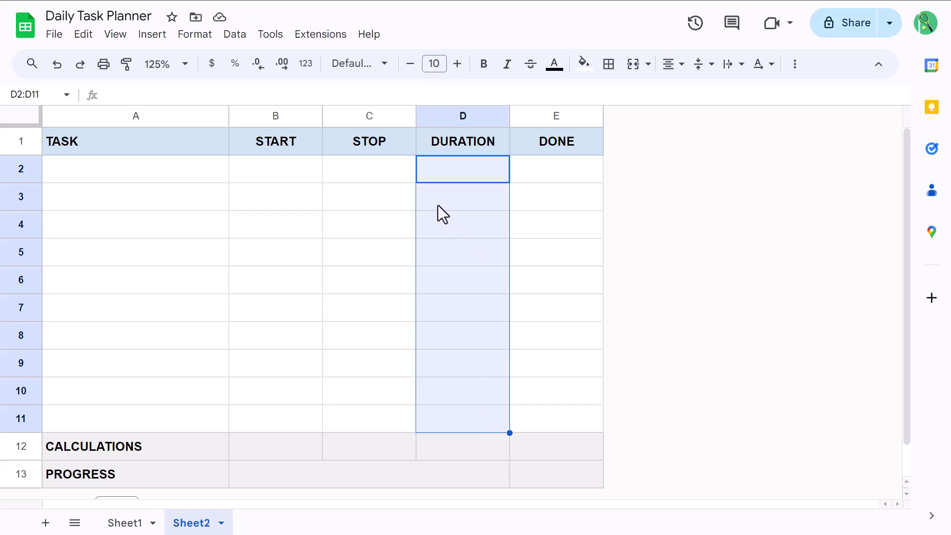
pyautogui.click(306, 69)
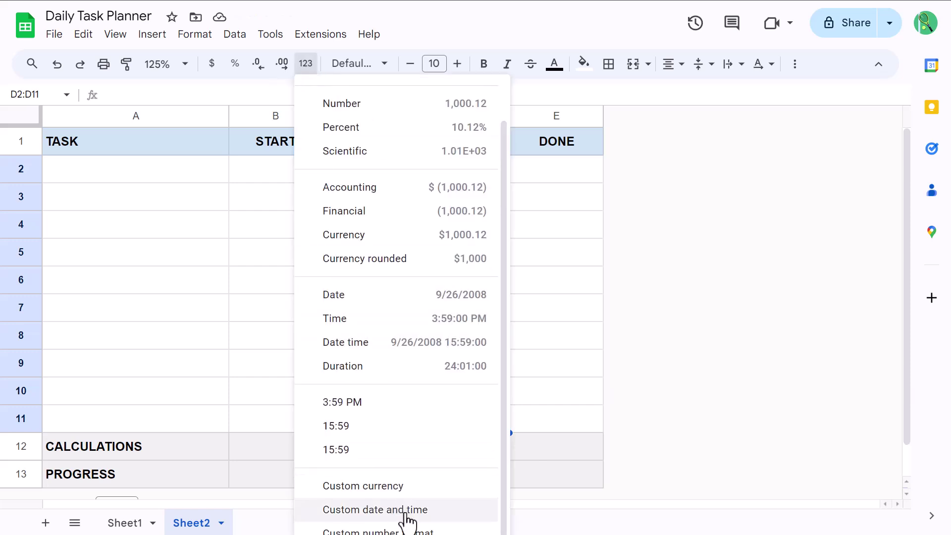
pyautogui.click(406, 510)
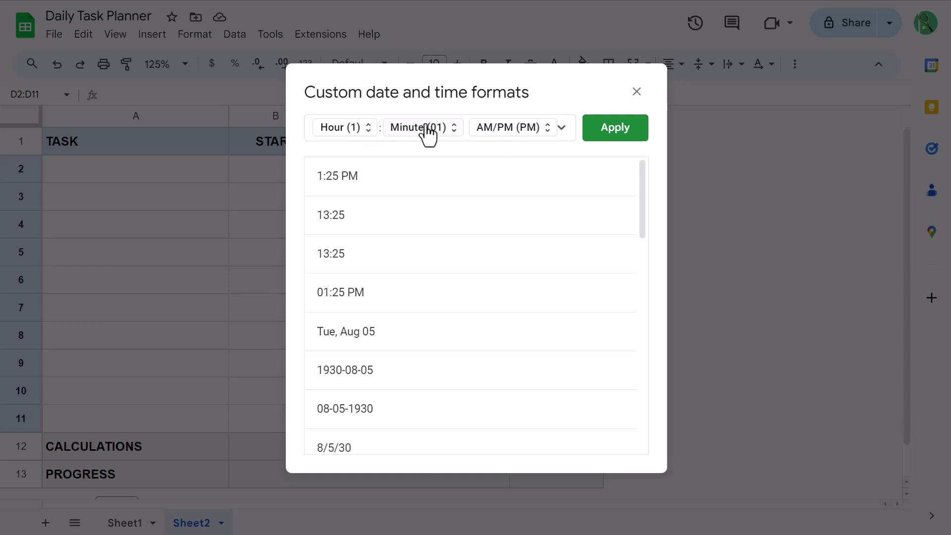
pyautogui.click(527, 130)
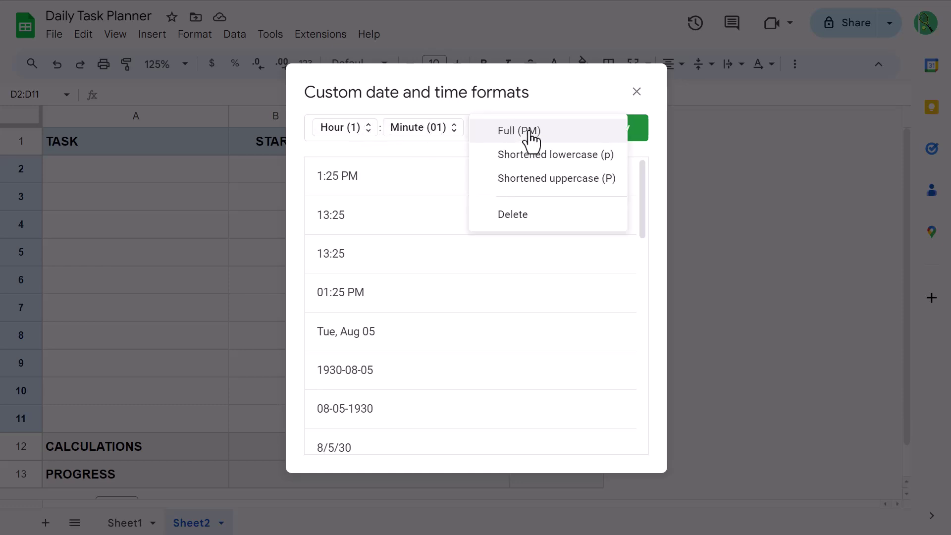
pyautogui.click(537, 221)
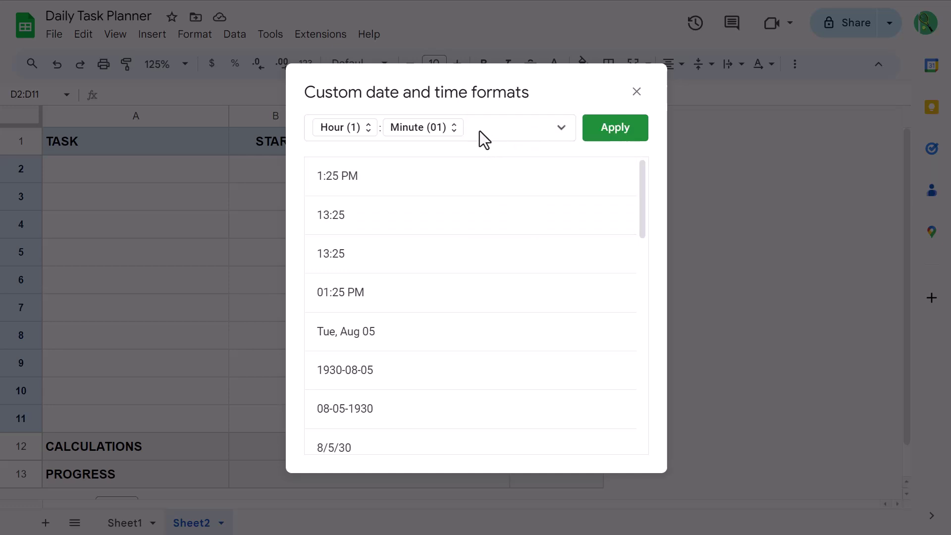
pyautogui.press('BackSpace')
pyautogui.click(600, 137)
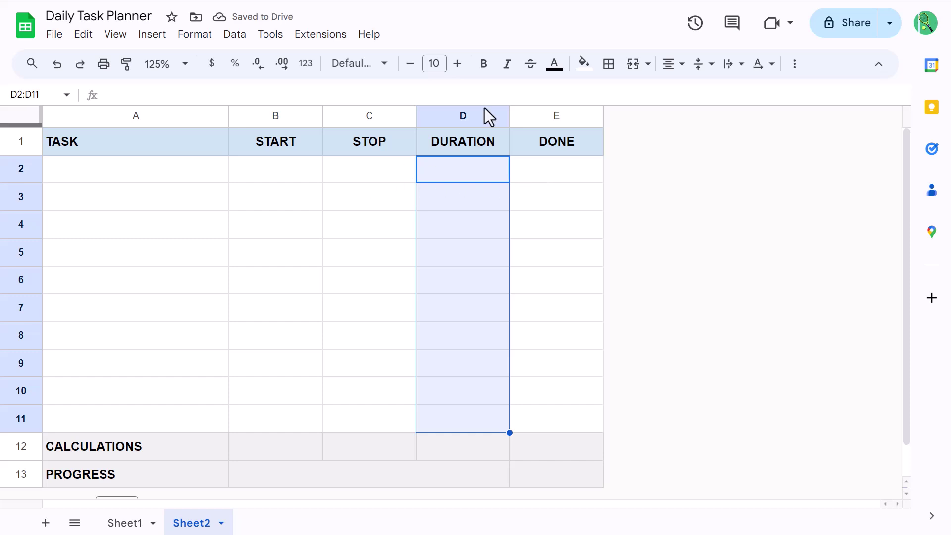
# Color the duration text in D2:D11 dark blue.
pyautogui.click(555, 65)
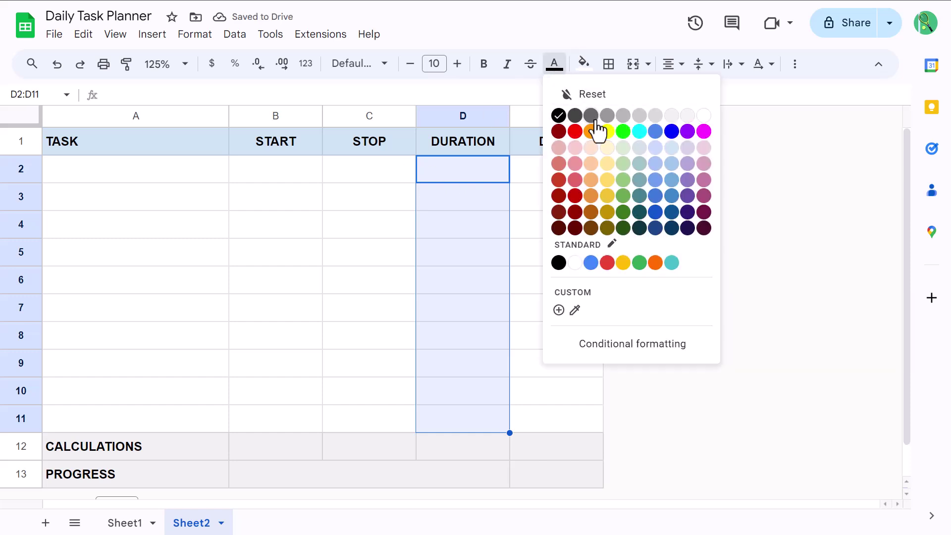
pyautogui.click(655, 213)
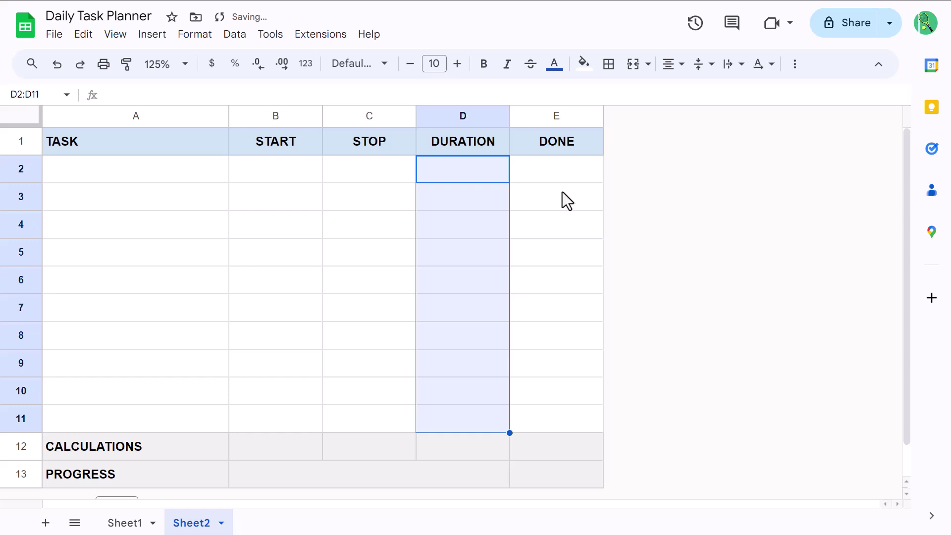
pyautogui.click(464, 169)
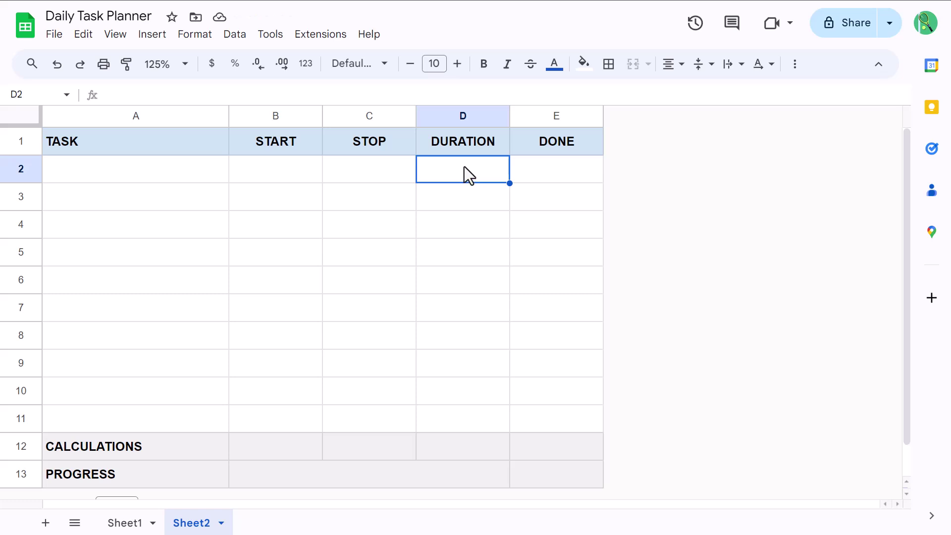
# Insert checkboxes into DONE cells E2:E11.
pyautogui.moveTo(566, 172); pyautogui.dragTo(569, 409)
pyautogui.click(155, 35)
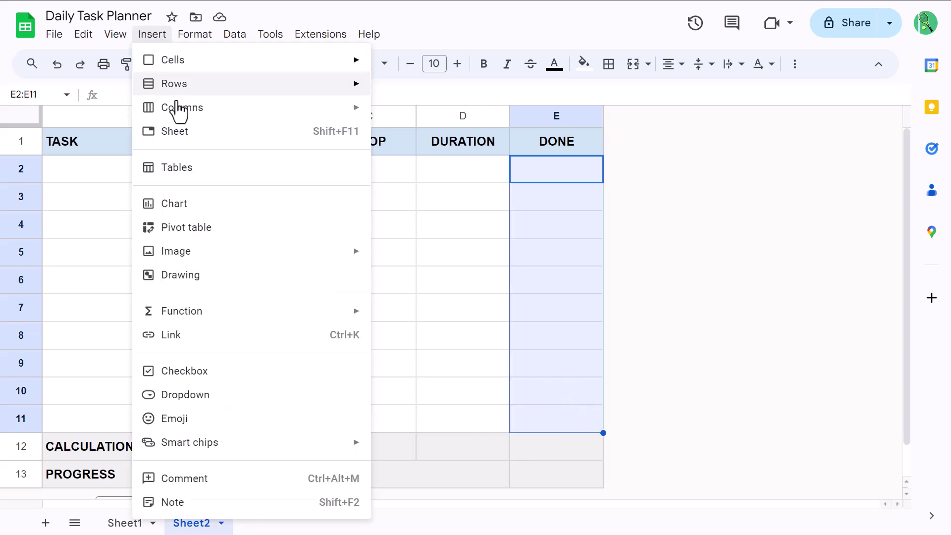
pyautogui.click(221, 380)
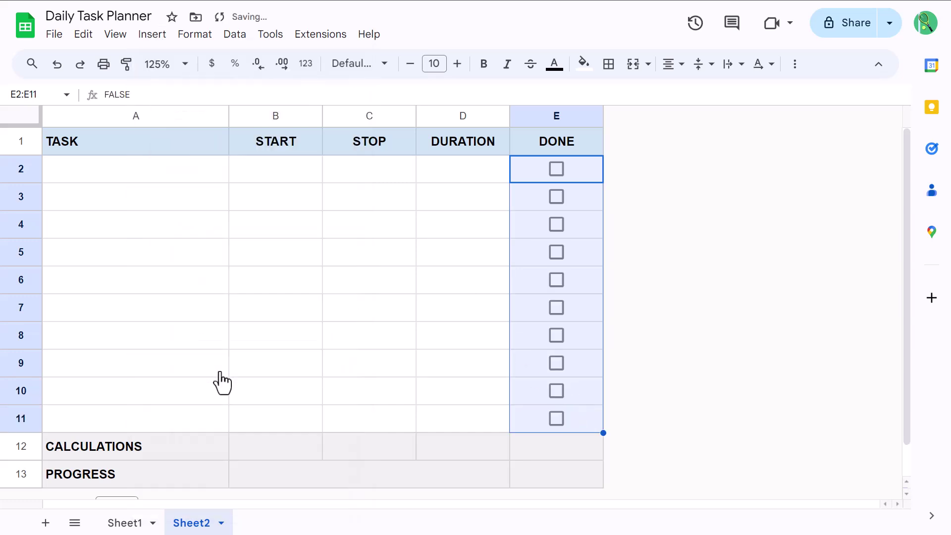
# Tick and untick the E2 checkbox to test it.
pyautogui.click(539, 173)
pyautogui.click(557, 170)
pyautogui.click(558, 172)
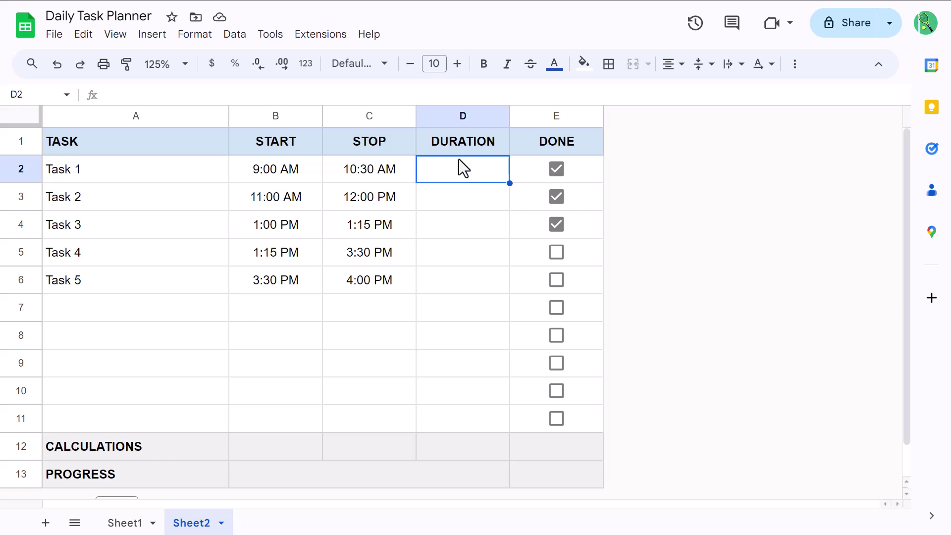
# Enter =IF(ISBLANK(C2),0,C2-B2) in D2 to compute the task duration.
pyautogui.click(471, 94)
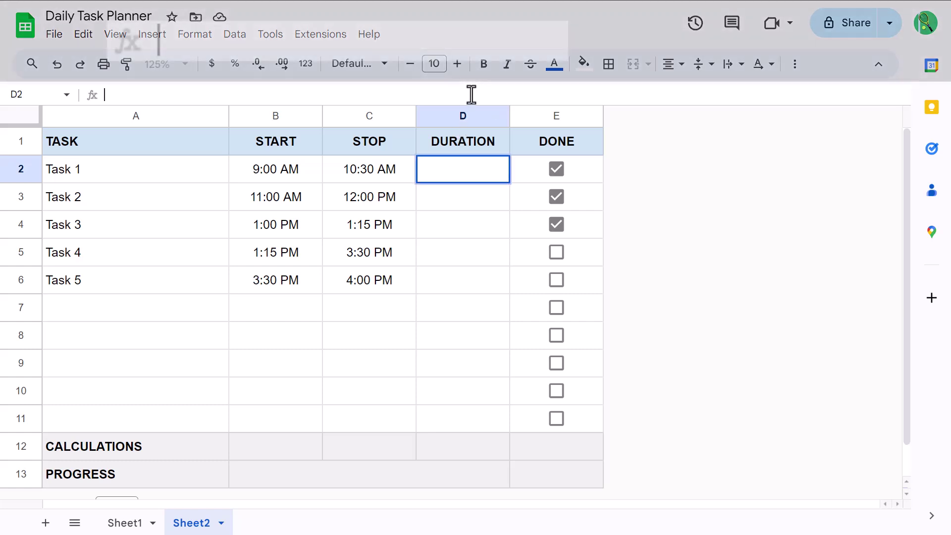
pyautogui.write('=i')
pyautogui.press('Tab')
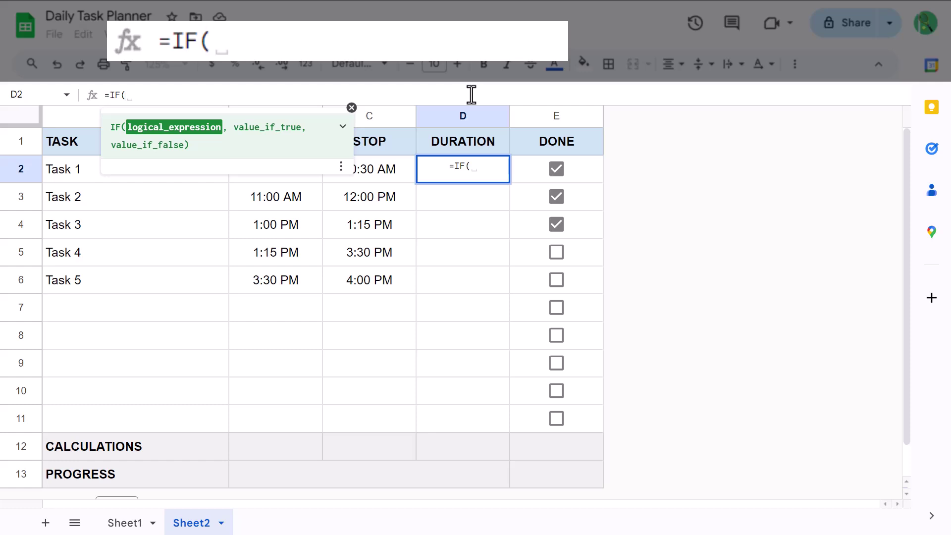
pyautogui.write('isb')
pyautogui.press('Tab')
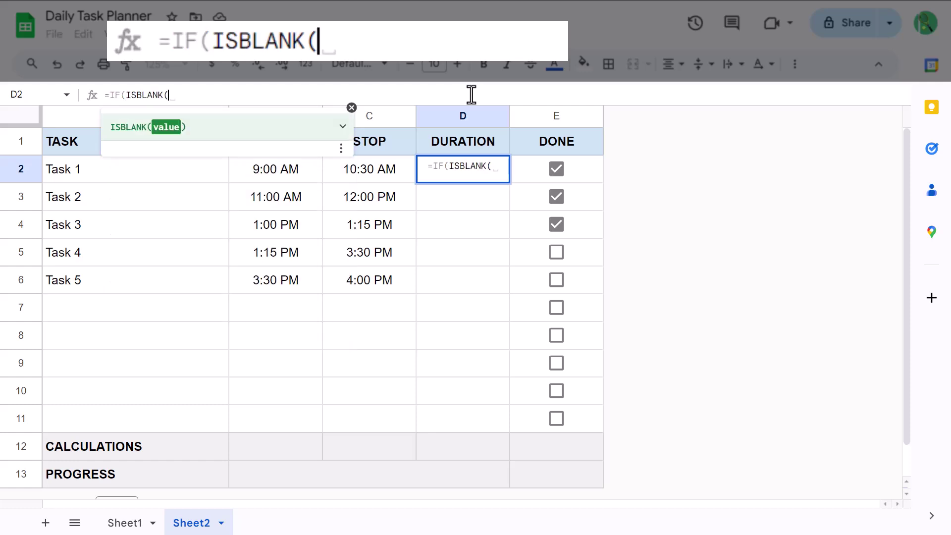
pyautogui.write('C2')
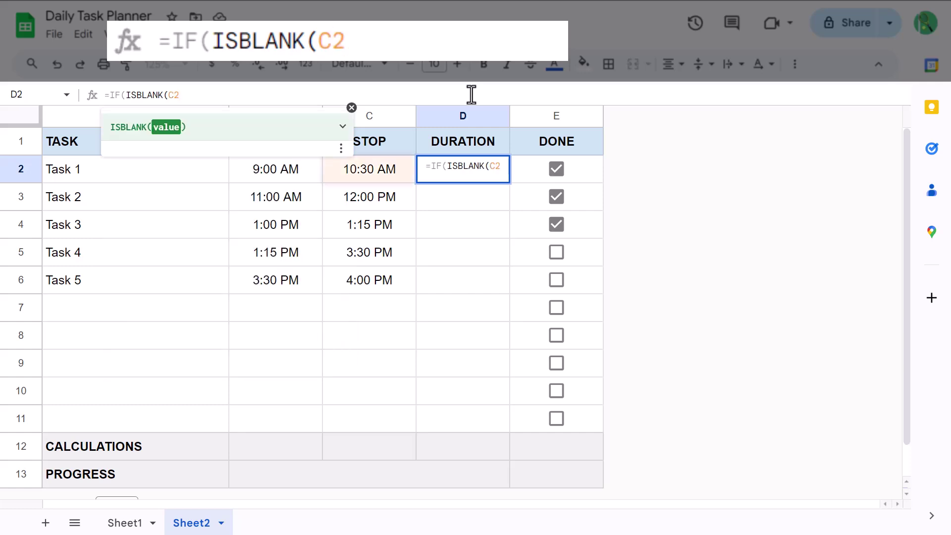
pyautogui.write(')')
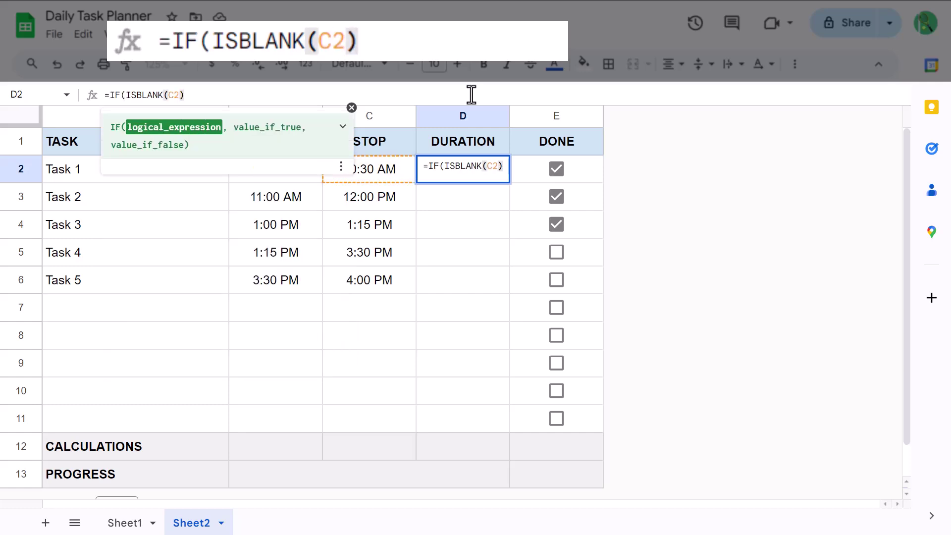
pyautogui.write(',')
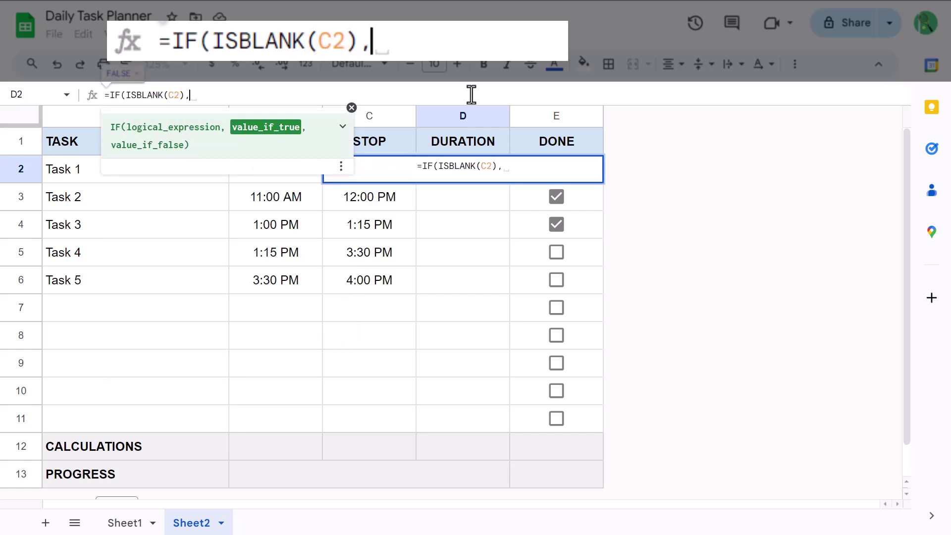
pyautogui.write('0,')
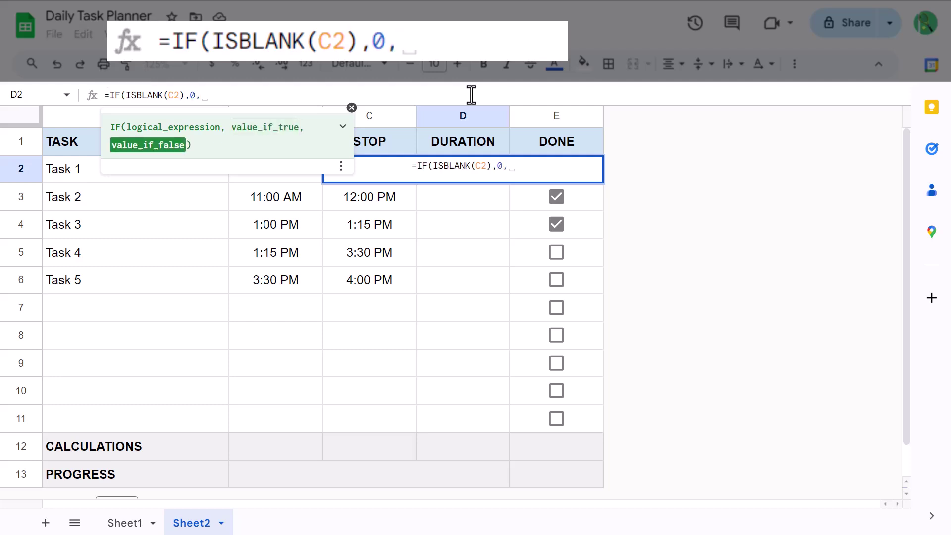
pyautogui.write('C2')
pyautogui.write('-B')
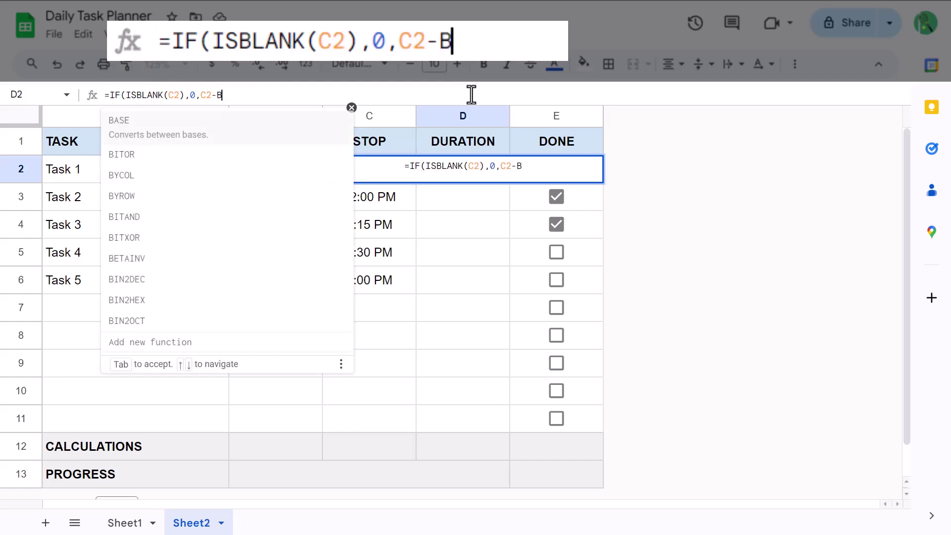
pyautogui.write('2)')
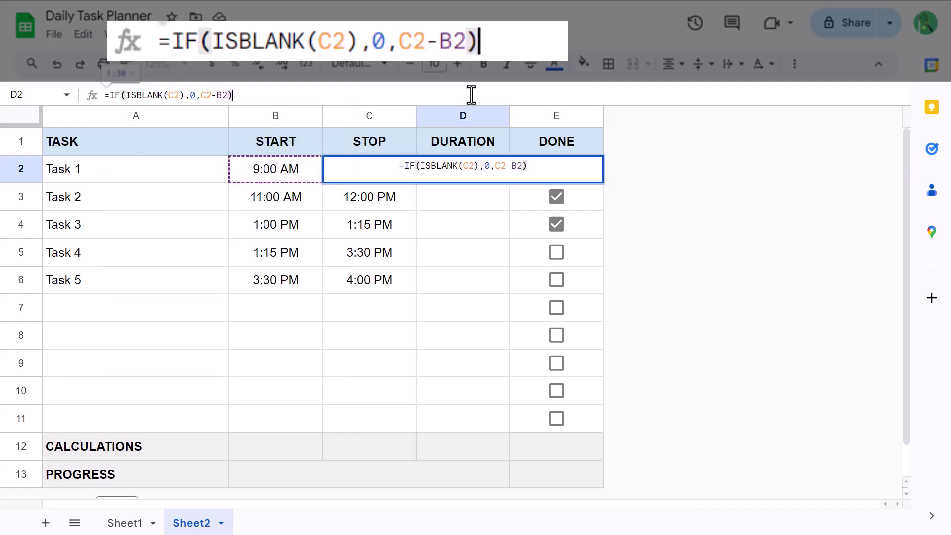
pyautogui.press('Return')
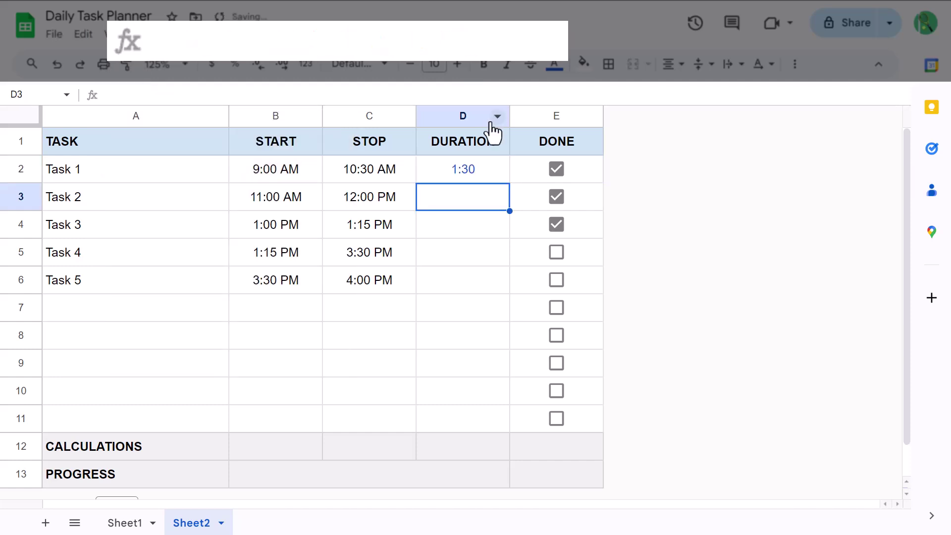
# Copy the D2 duration formula down through D11.
pyautogui.click(497, 166)
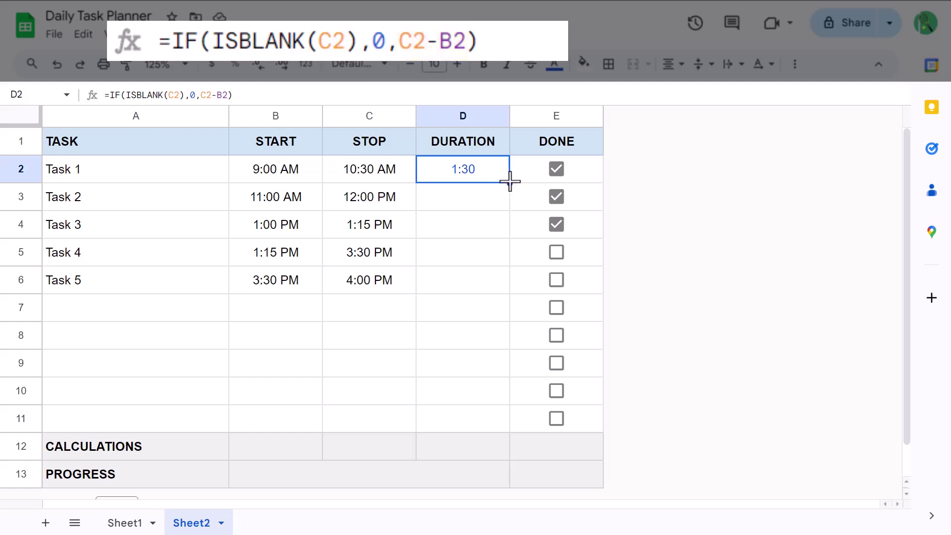
pyautogui.moveTo(510, 183); pyautogui.dragTo(502, 422)
pyautogui.click(493, 416)
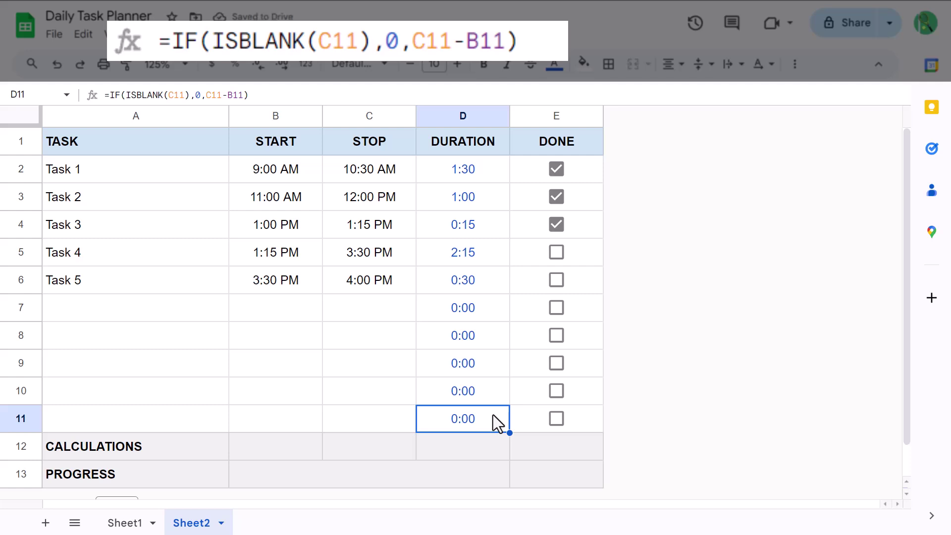
pyautogui.scroll(-1, 493, 415)
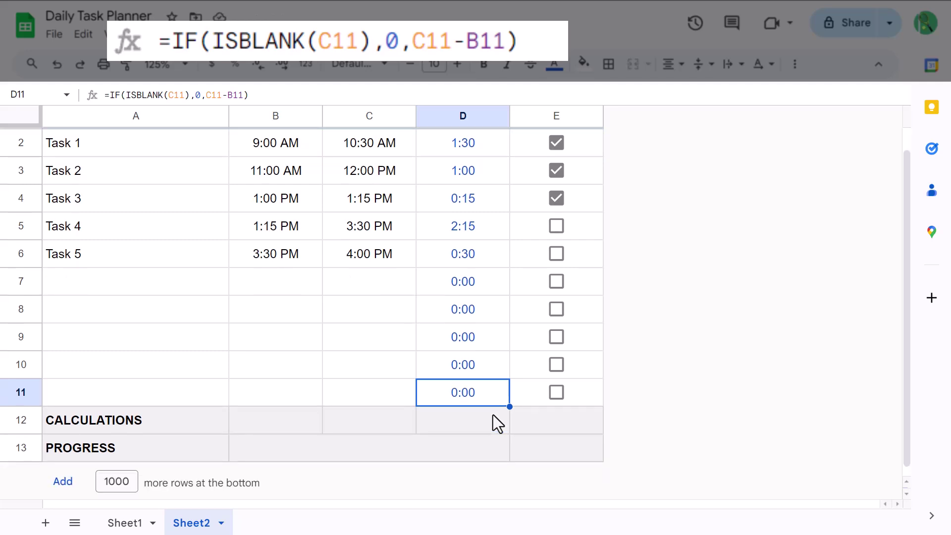
# Enter =SUM(D2:D11) in D12 to total durations as 5:30.
pyautogui.click(463, 420)
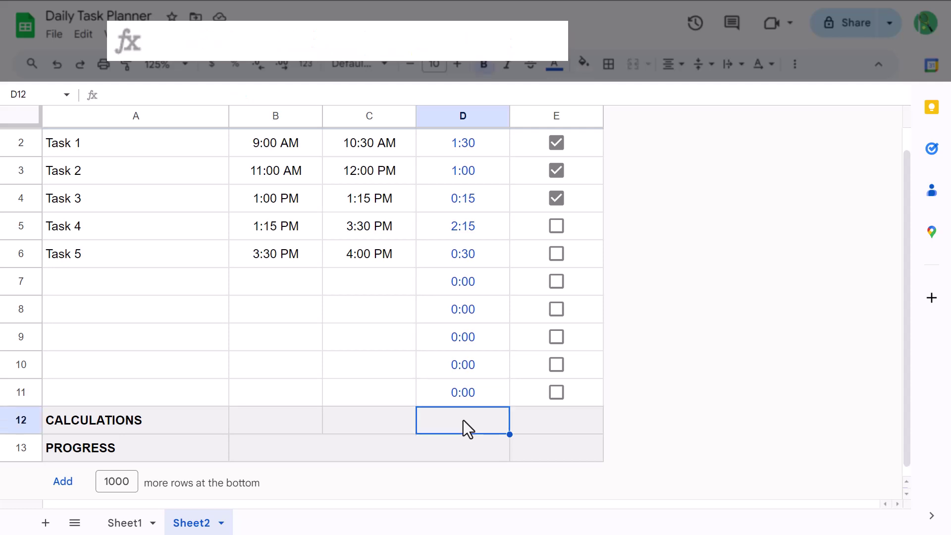
pyautogui.click(574, 94)
pyautogui.write('= ')
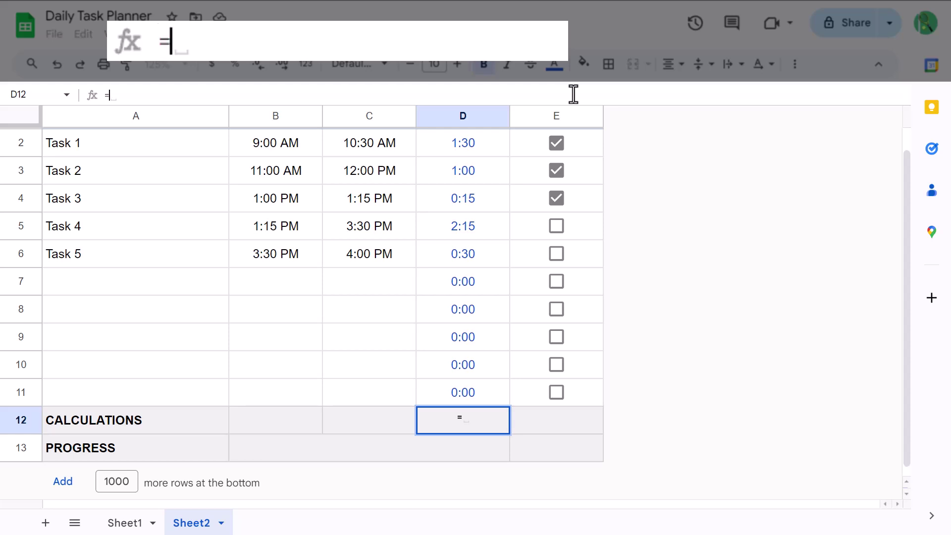
pyautogui.write('su')
pyautogui.press('Tab')
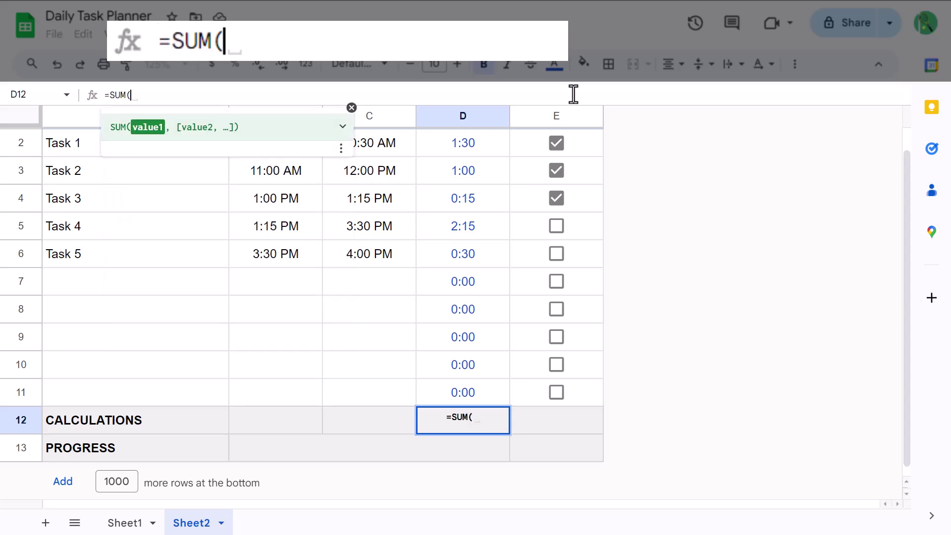
pyautogui.moveTo(488, 139); pyautogui.dragTo(471, 394)
pyautogui.write(')')
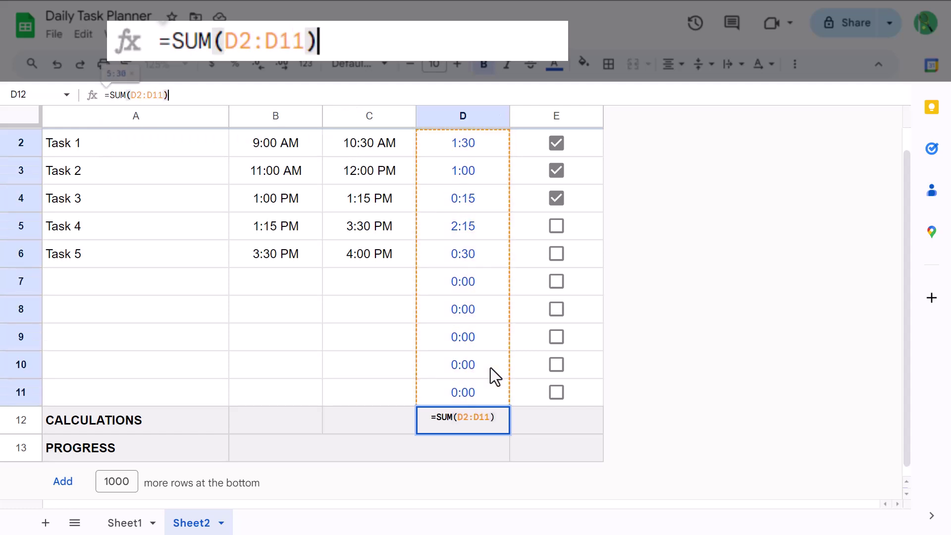
pyautogui.press('Return')
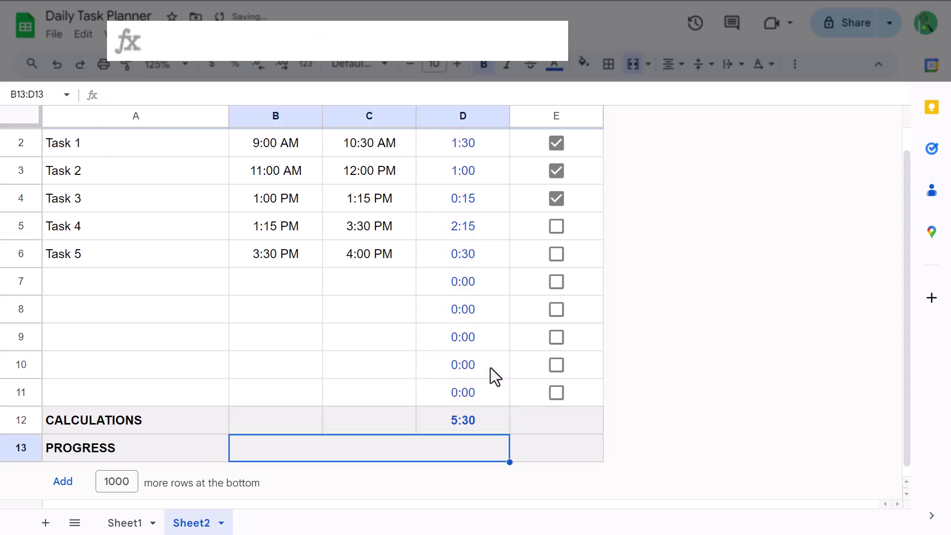
# Enter =SUMIF(E2:E11,TRUE,D2:D11) in E12 to total checked tasks' durations.
pyautogui.click(490, 427)
pyautogui.click(580, 420)
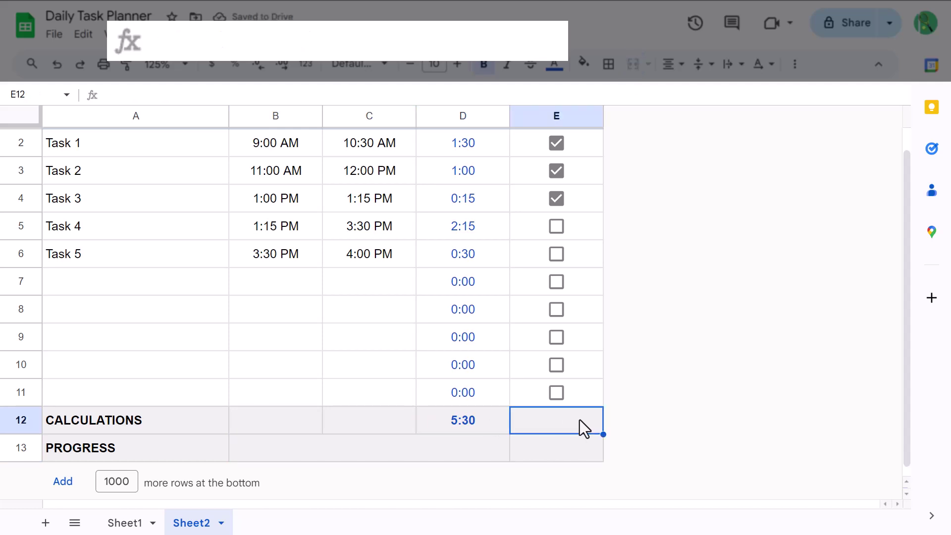
pyautogui.click(594, 89)
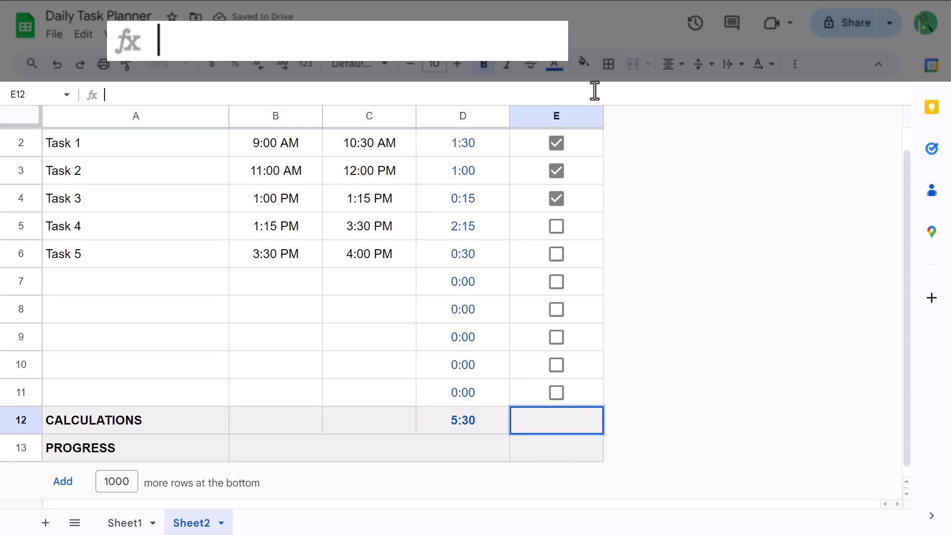
pyautogui.write('=')
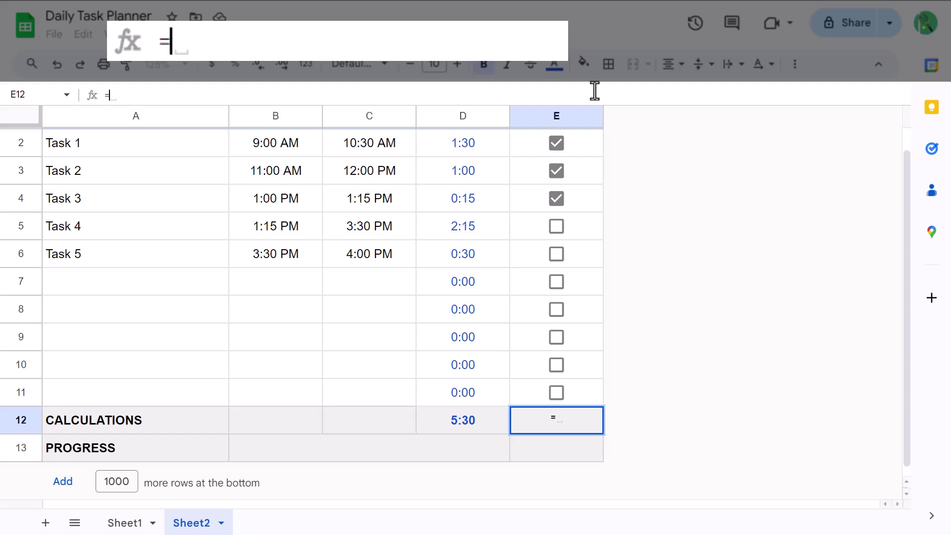
pyautogui.write('sumi')
pyautogui.press('Tab')
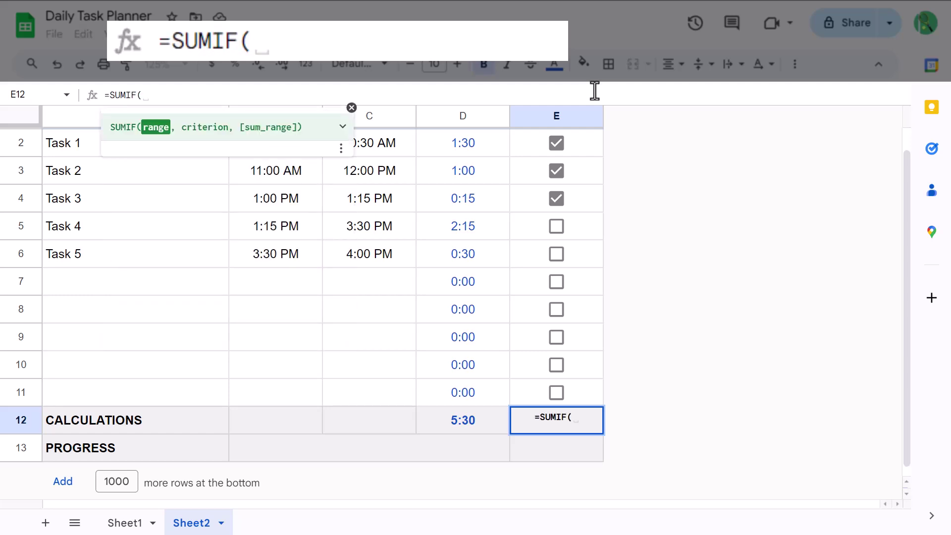
pyautogui.moveTo(569, 145); pyautogui.dragTo(575, 394)
pyautogui.write(',')
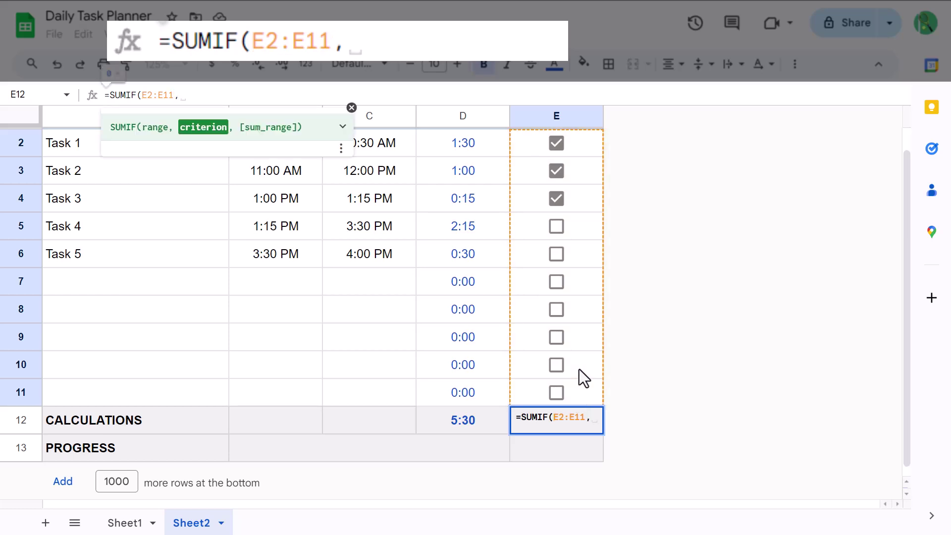
pyautogui.write('TRUE,')
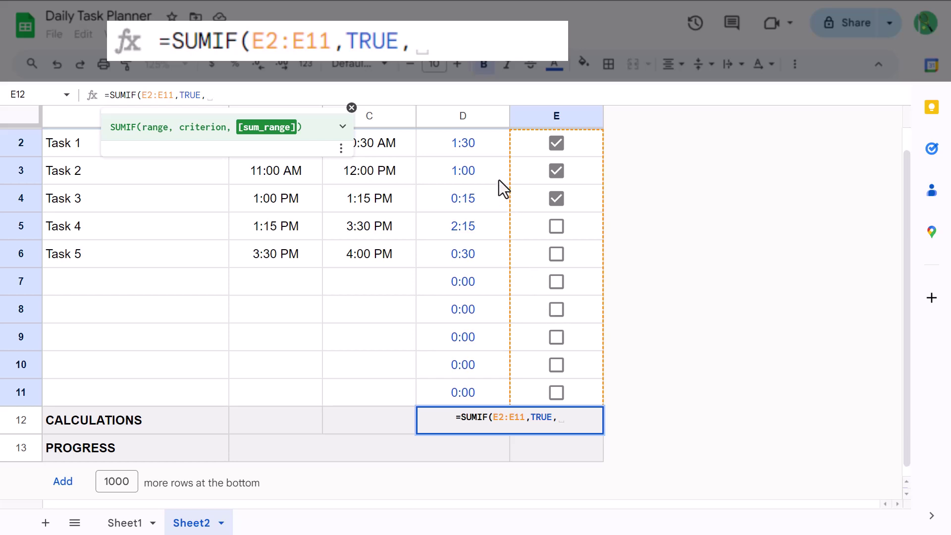
pyautogui.moveTo(498, 149); pyautogui.dragTo(489, 384)
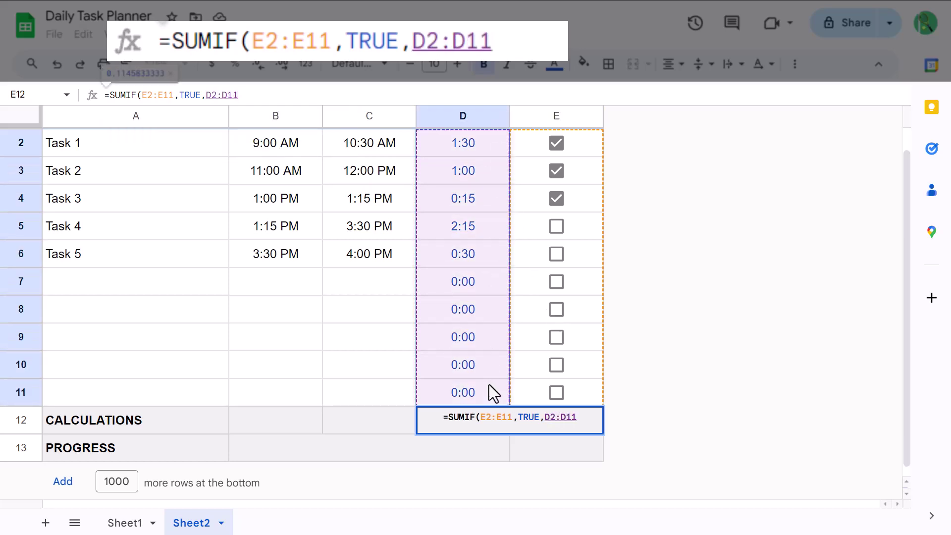
pyautogui.write(')')
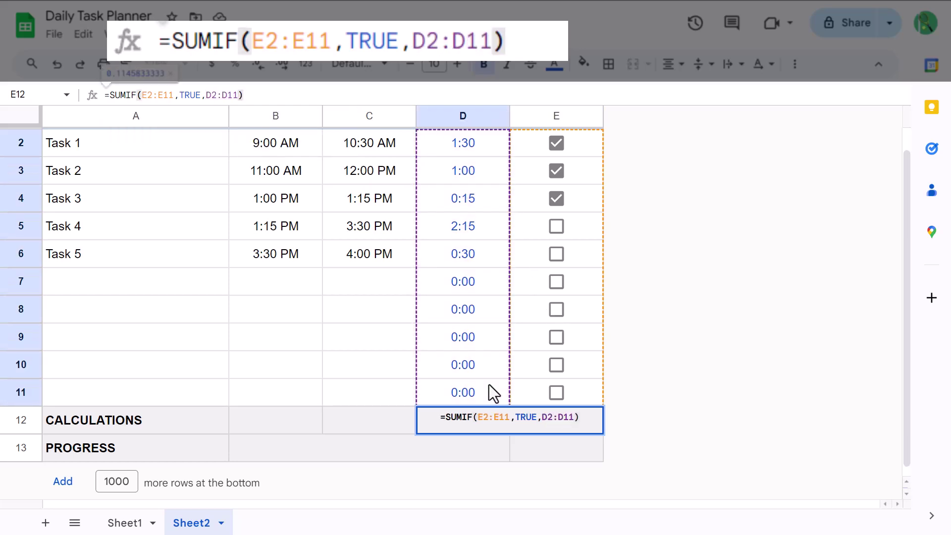
pyautogui.press('Return')
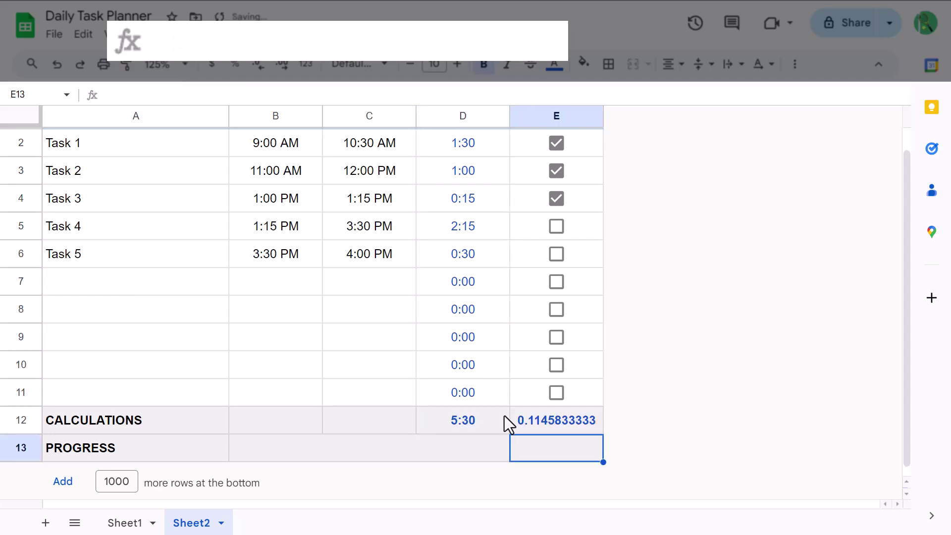
pyautogui.click(535, 425)
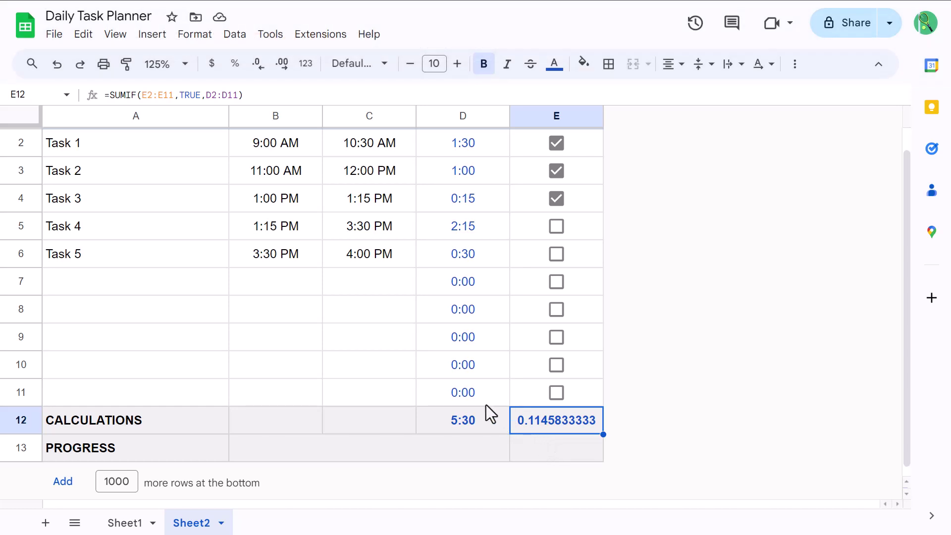
# Paint D12's duration format onto E12 so it reads 2:45.
pyautogui.click(499, 424)
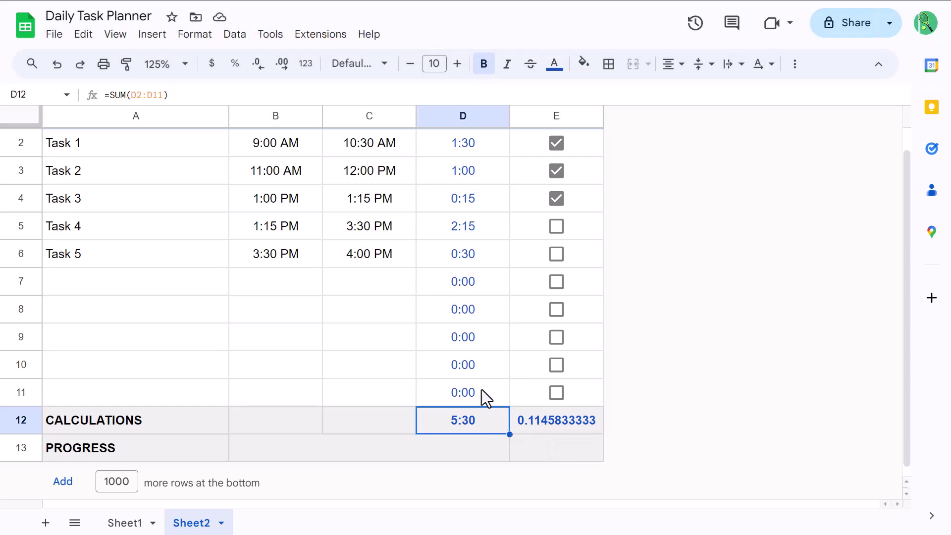
pyautogui.click(127, 64)
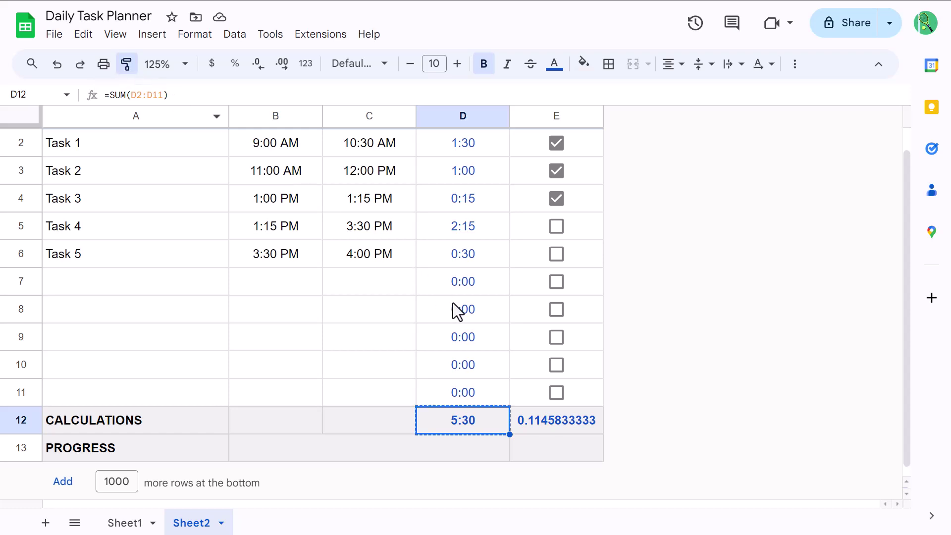
pyautogui.click(541, 423)
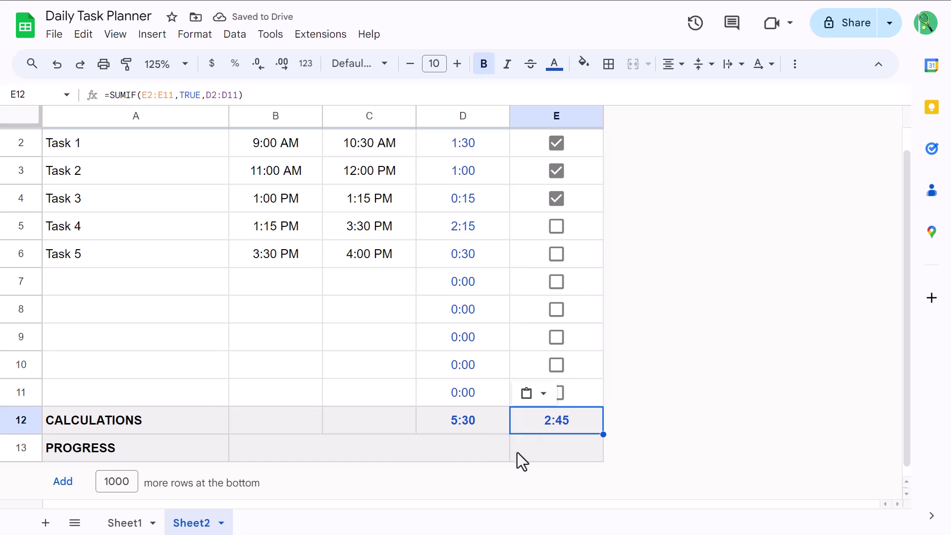
pyautogui.click(562, 446)
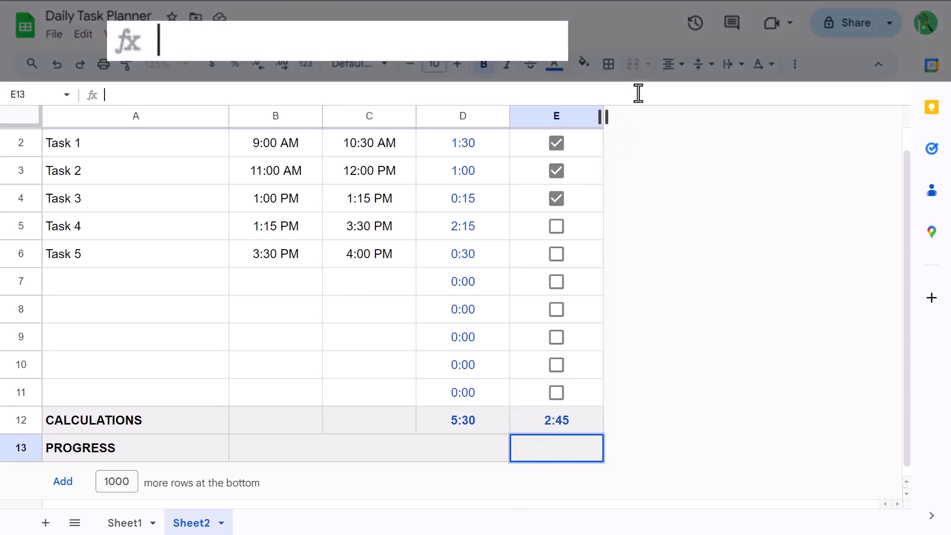
# Enter =IF(E12=0,0,E12/D12) in E13 and format it as a percentage (50.00%).
pyautogui.write('=IF(')
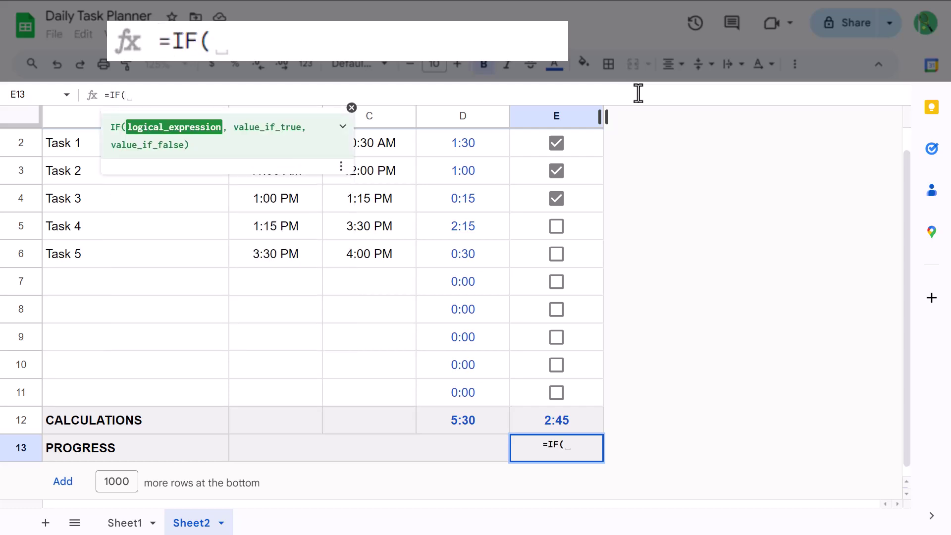
pyautogui.write('E12')
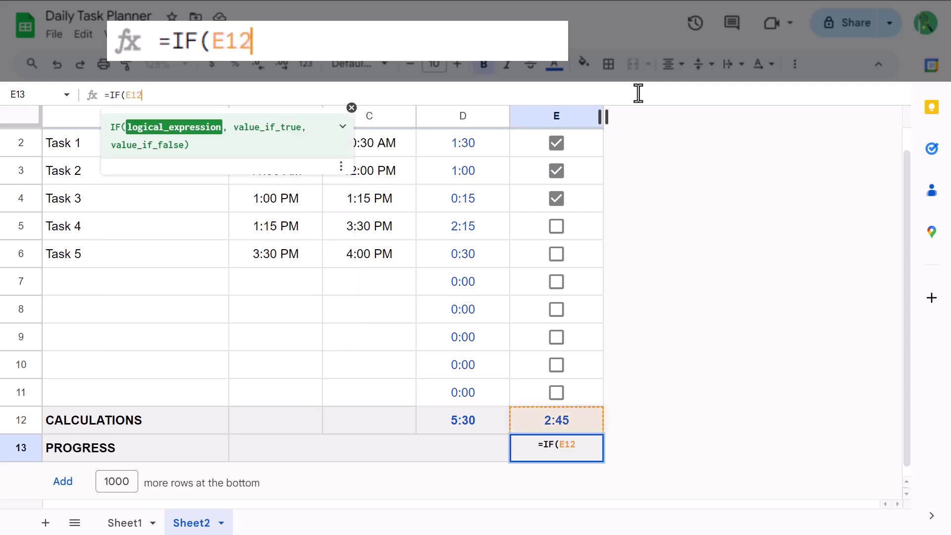
pyautogui.write('=0')
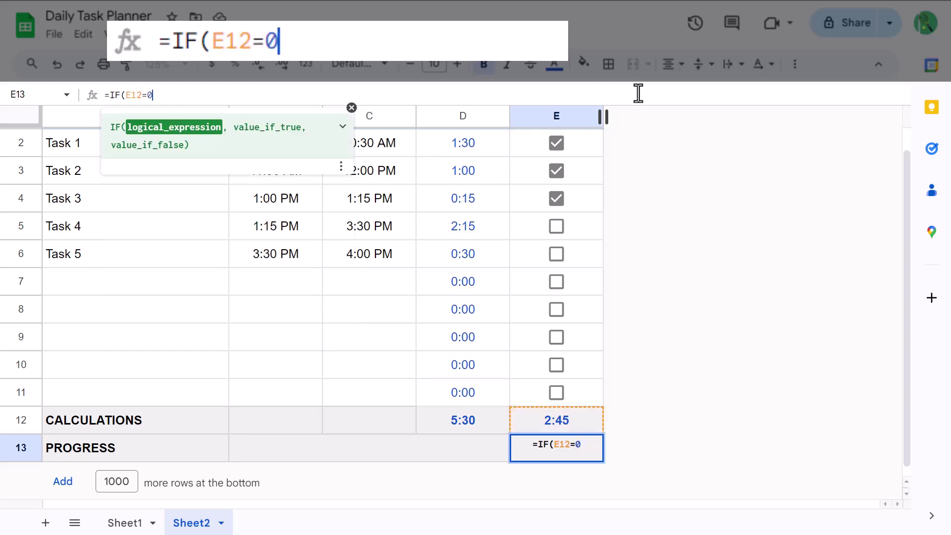
pyautogui.write(',')
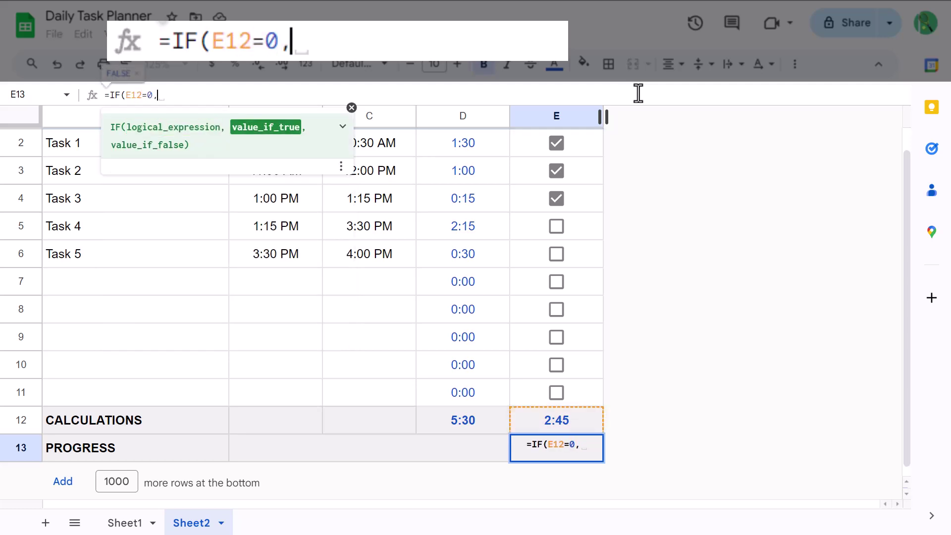
pyautogui.write('0,')
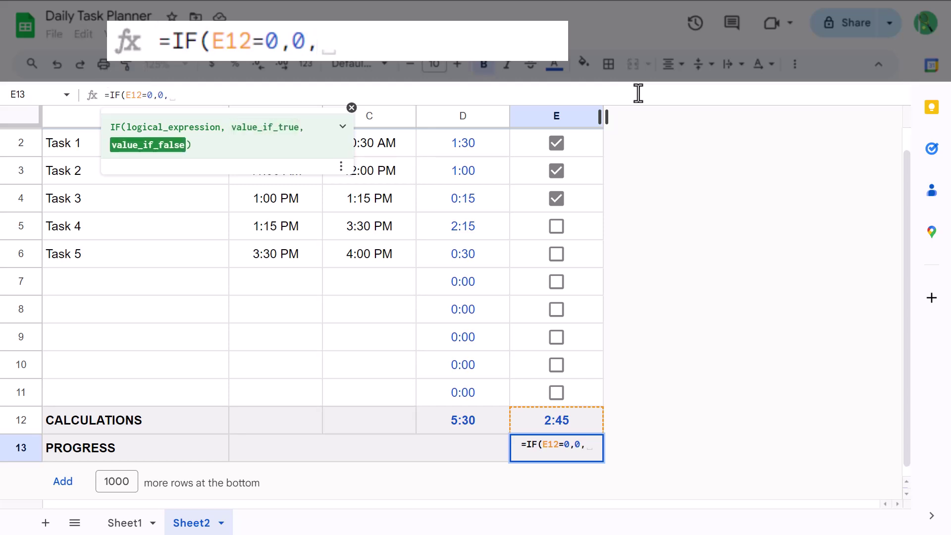
pyautogui.write('E12')
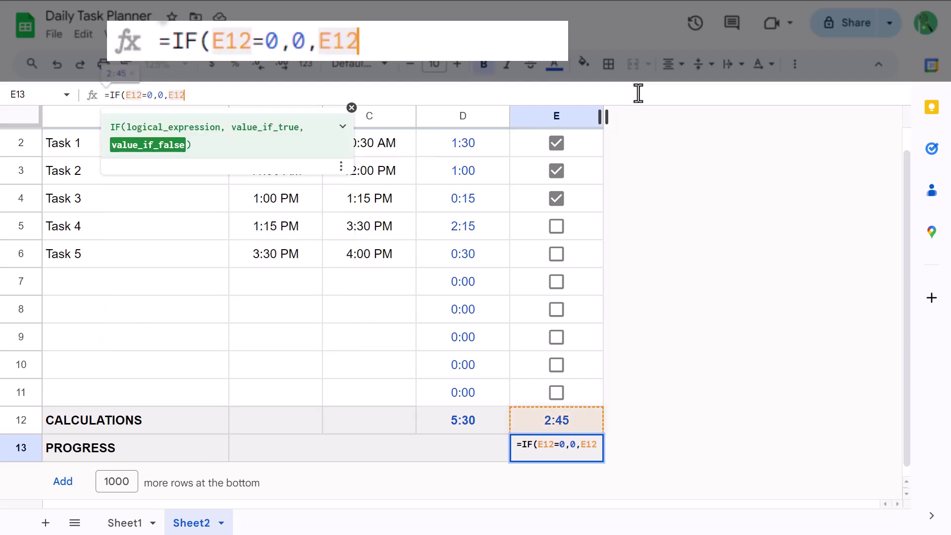
pyautogui.write('/D12)')
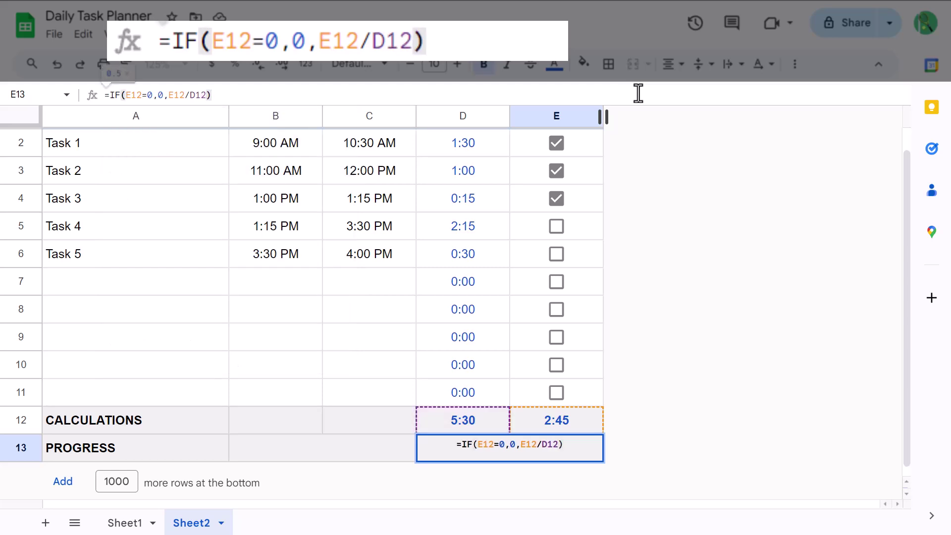
pyautogui.press('Return')
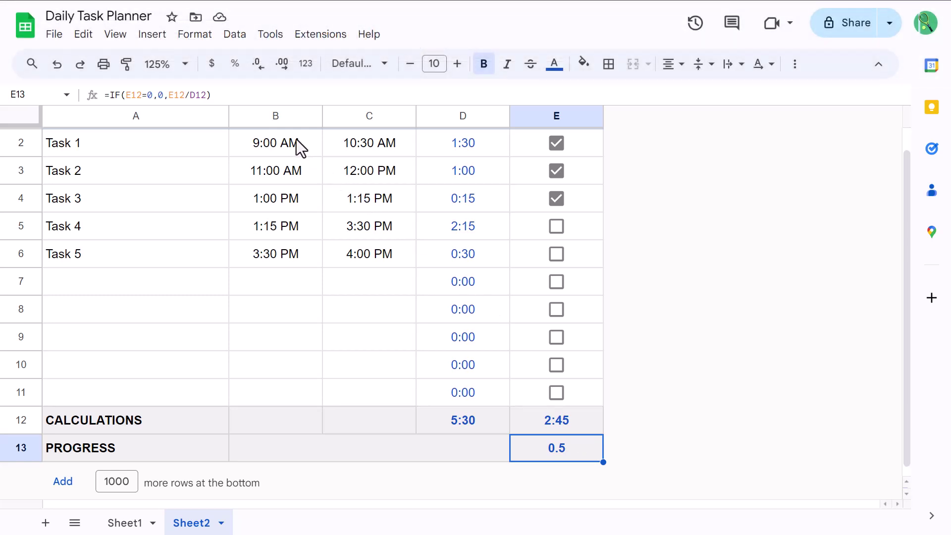
pyautogui.click(238, 69)
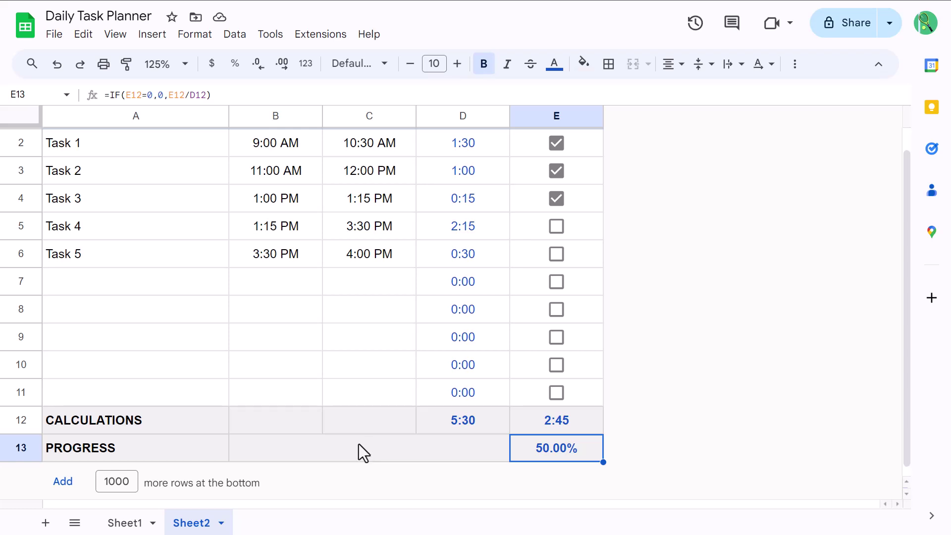
# Enter =SPARKLINE(E13,{"charttype","bar";"max",1;"color1","green"}) in merged cell B13:D13.
pyautogui.click(341, 444)
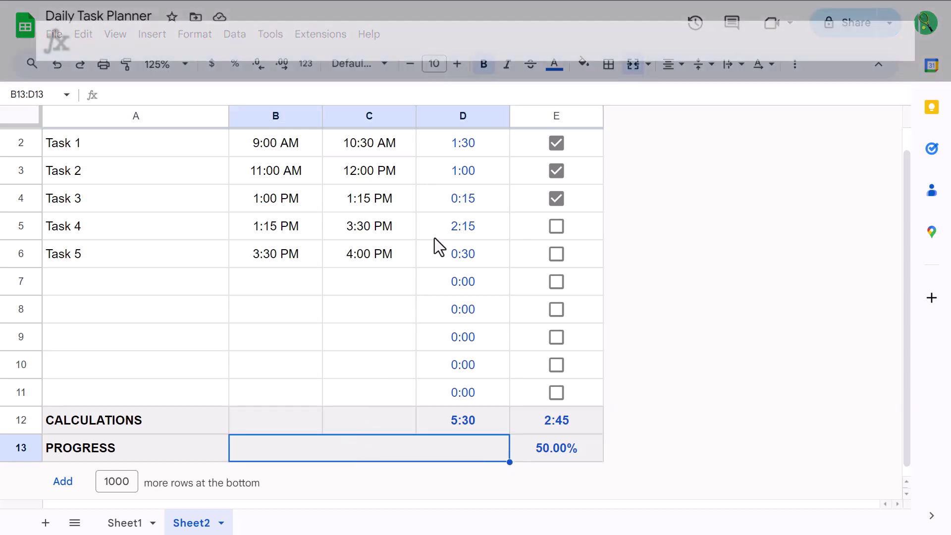
pyautogui.click(524, 94)
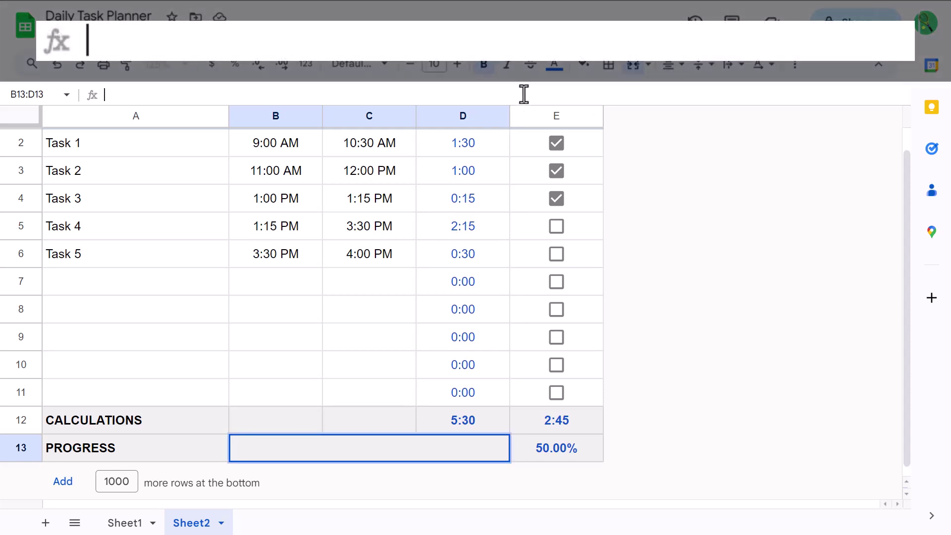
pyautogui.write('=spark')
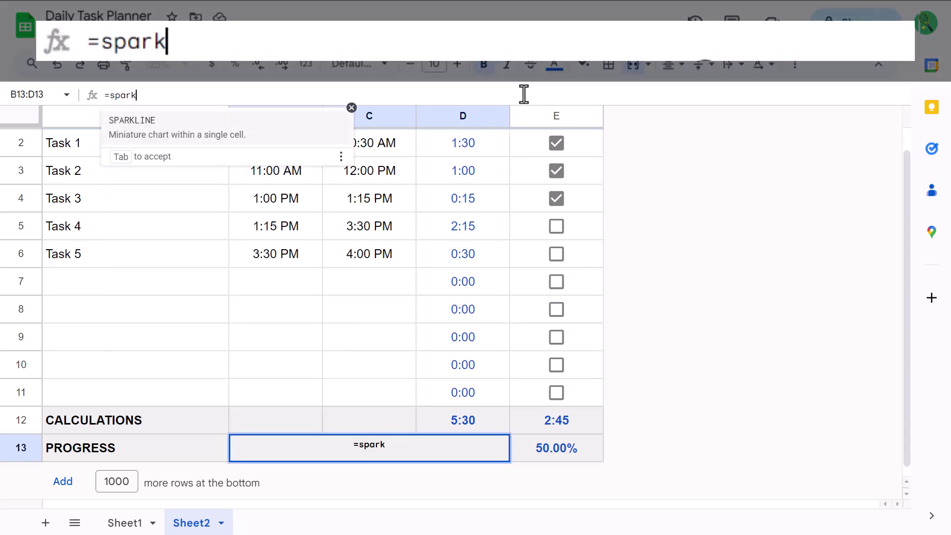
pyautogui.press('Tab')
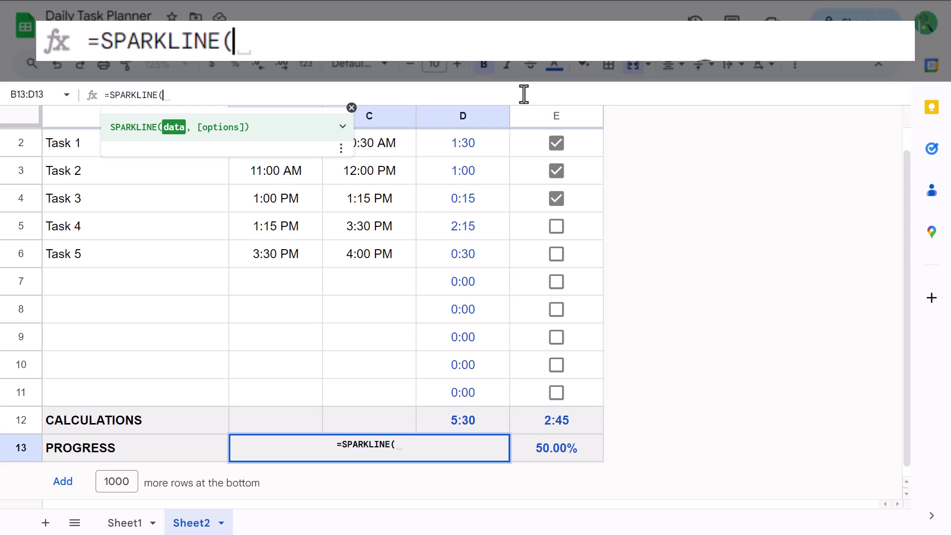
pyautogui.write('E13')
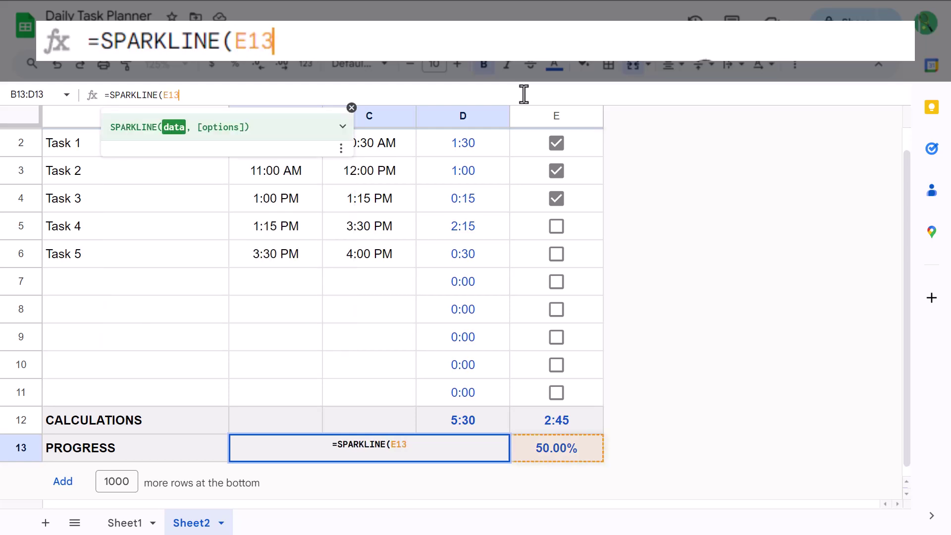
pyautogui.write(',')
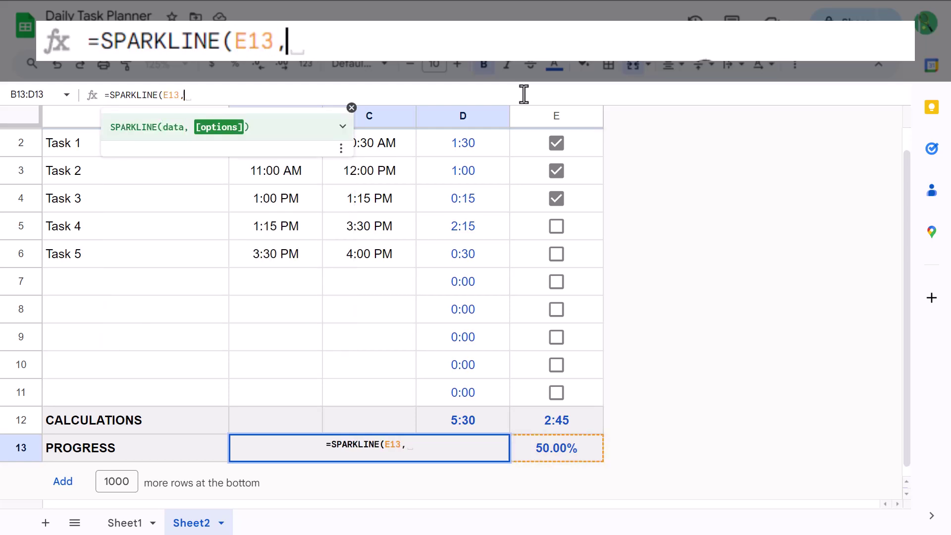
pyautogui.write('{')
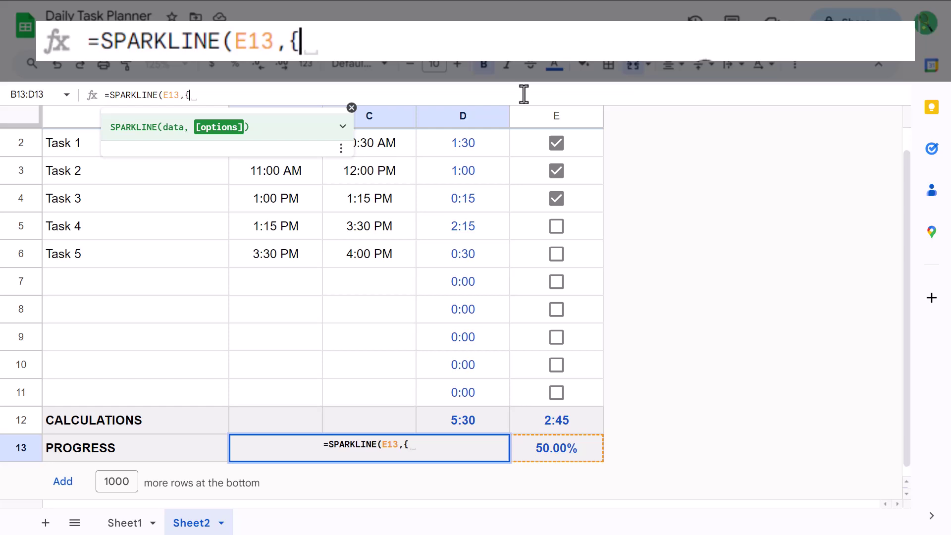
pyautogui.write('"chart')
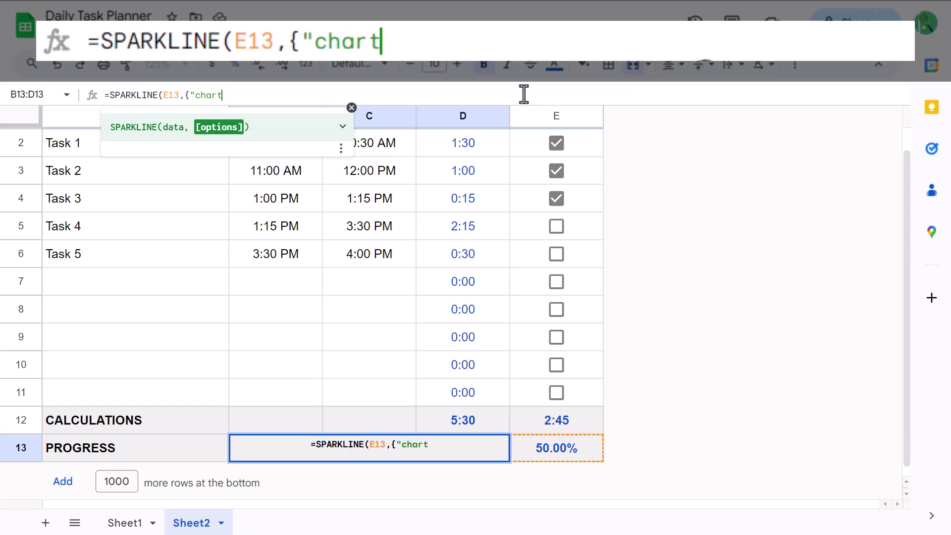
pyautogui.write('type"')
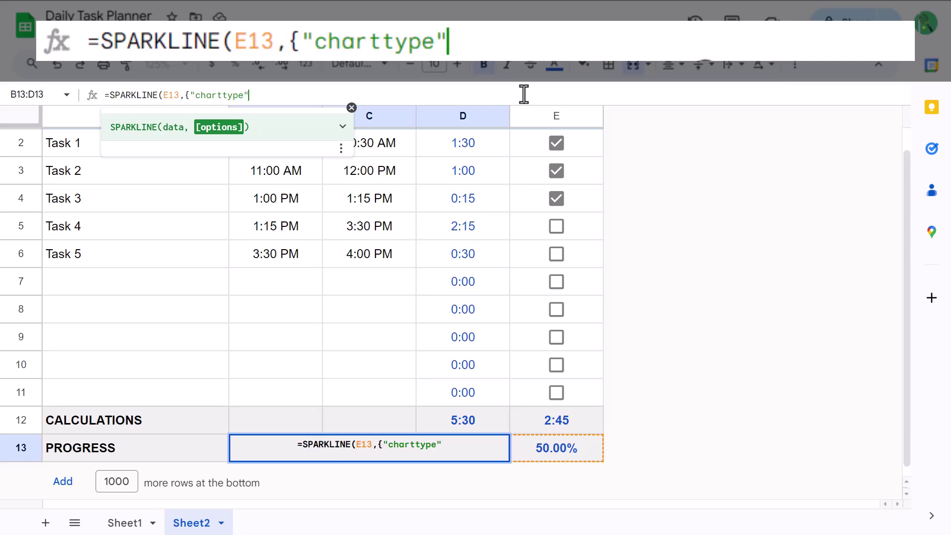
pyautogui.write(',')
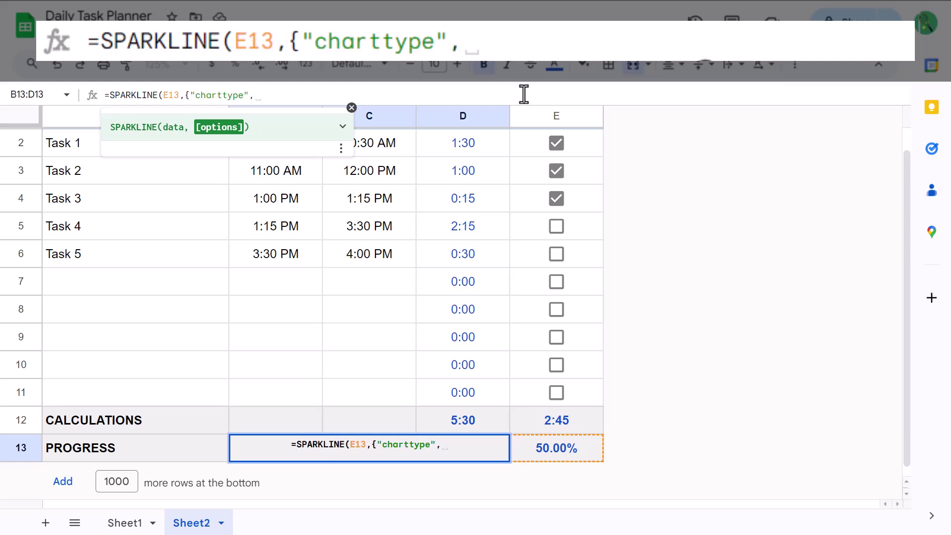
pyautogui.write('"bar')
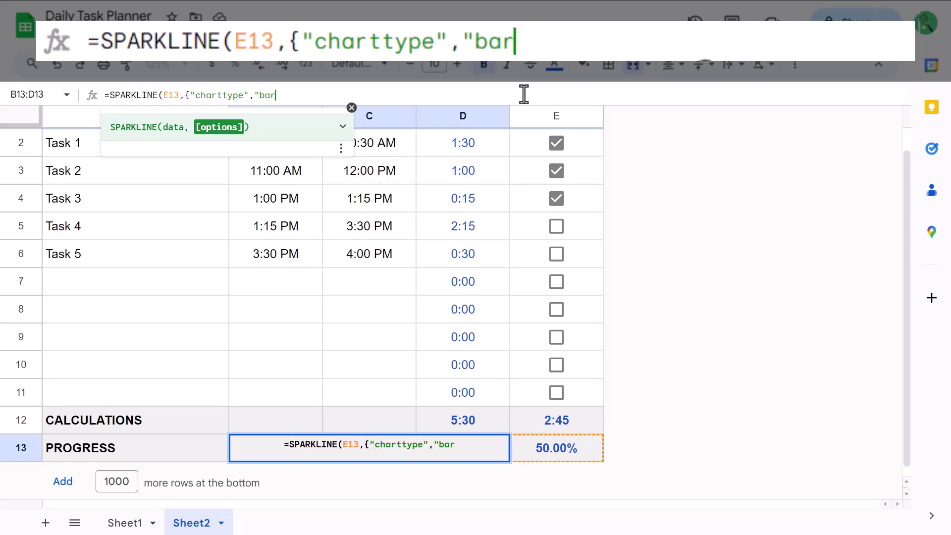
pyautogui.write('";')
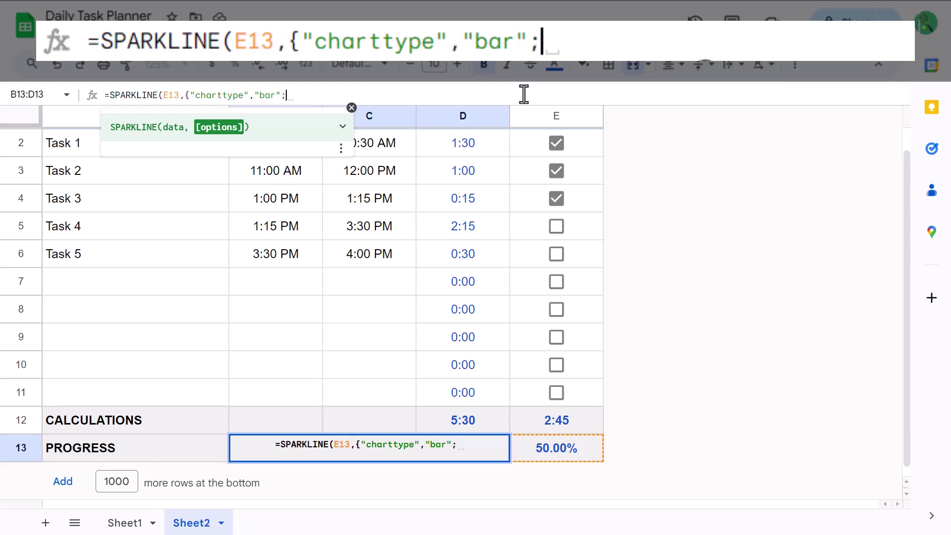
pyautogui.write('"max"')
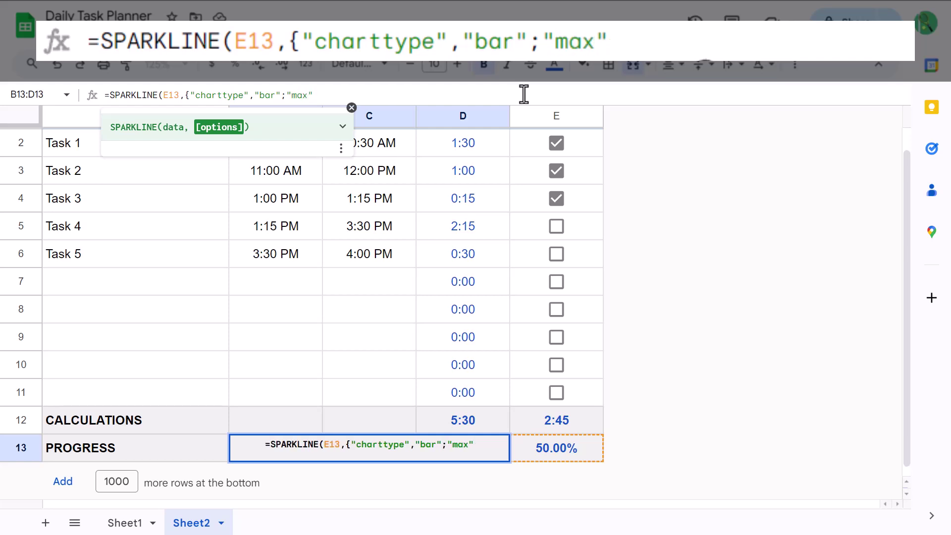
pyautogui.write(',1')
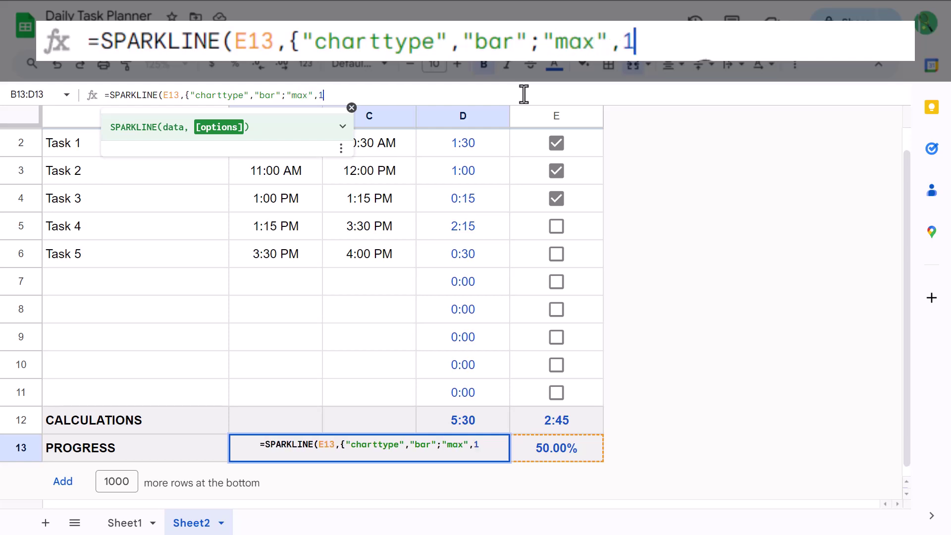
pyautogui.write(';')
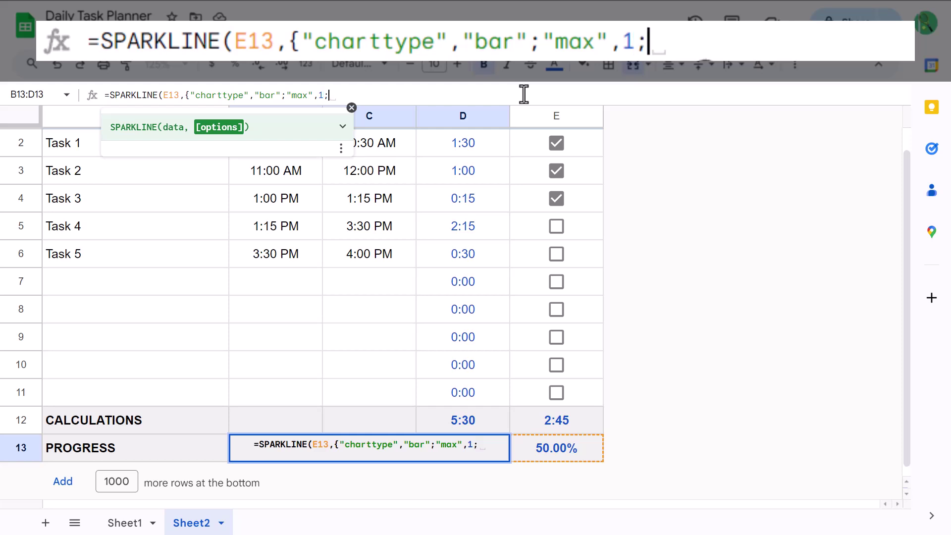
pyautogui.write('"c')
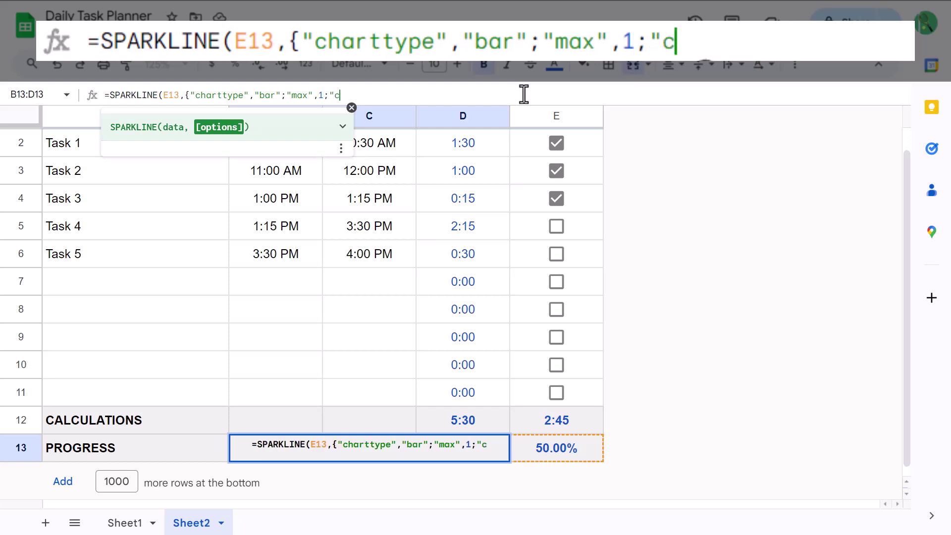
pyautogui.write('olor1')
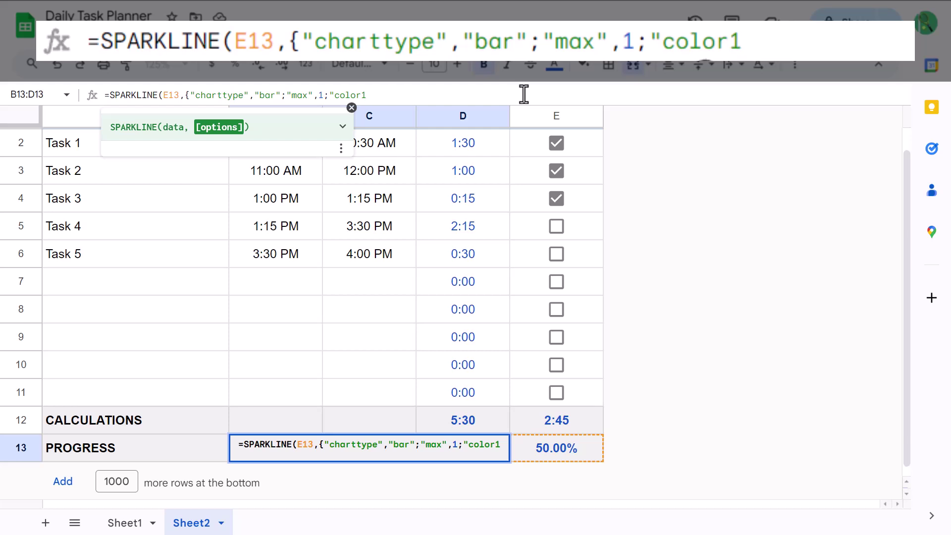
pyautogui.write('","')
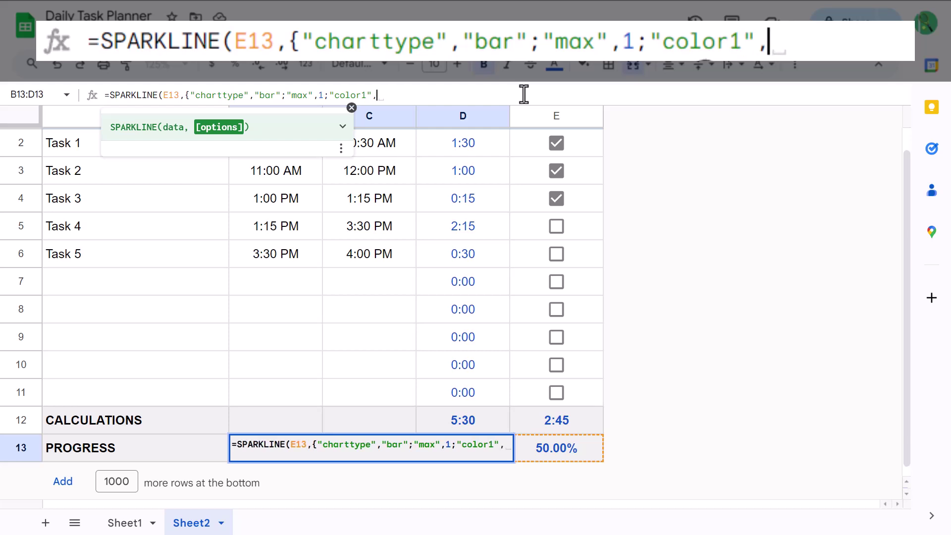
pyautogui.write('green"}')
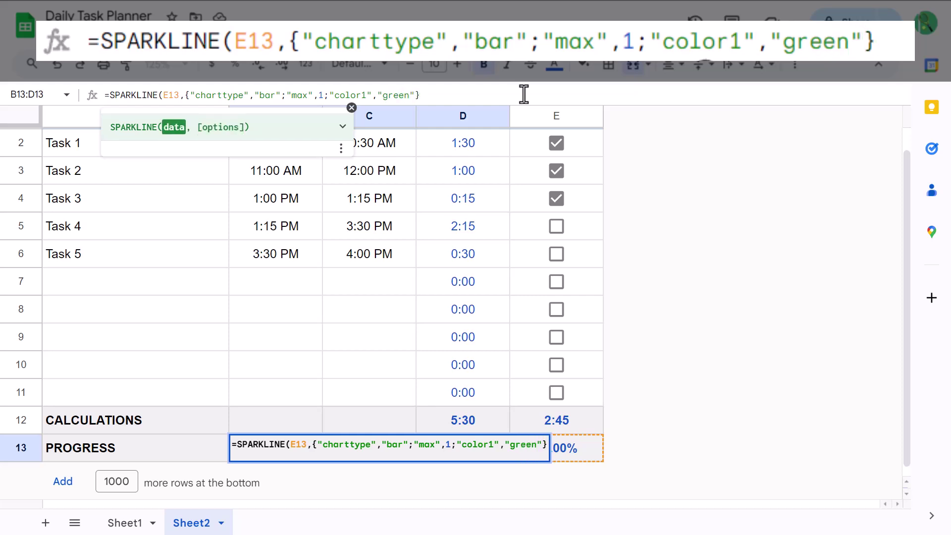
pyautogui.write(')')
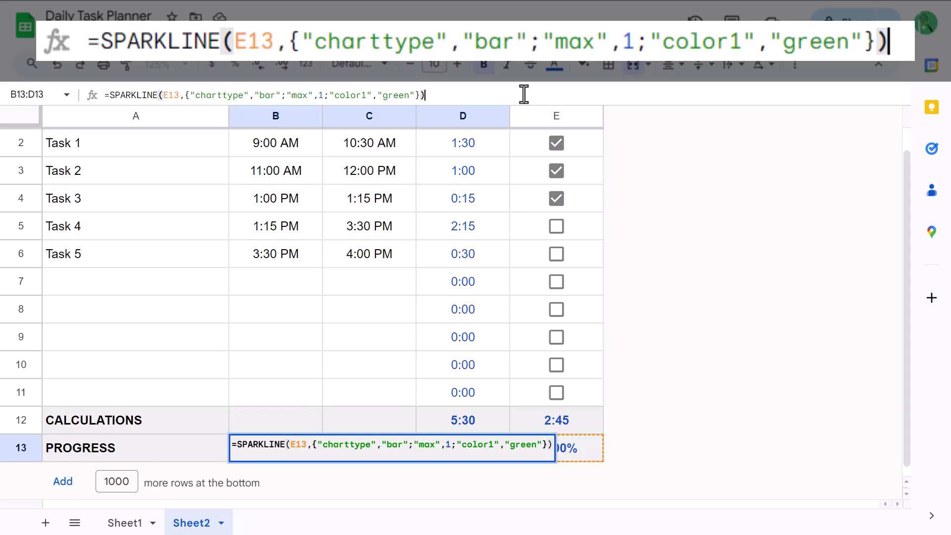
pyautogui.press('Return')
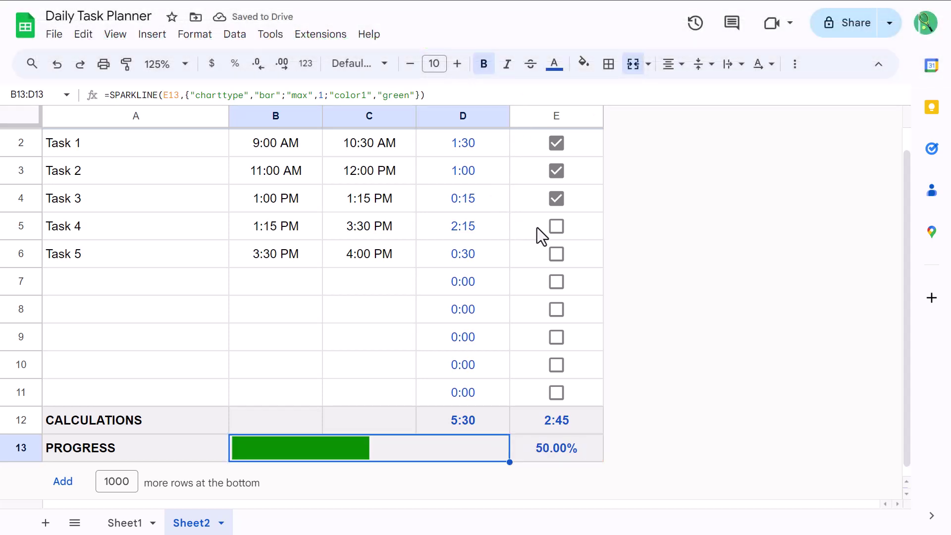
pyautogui.click(556, 228)
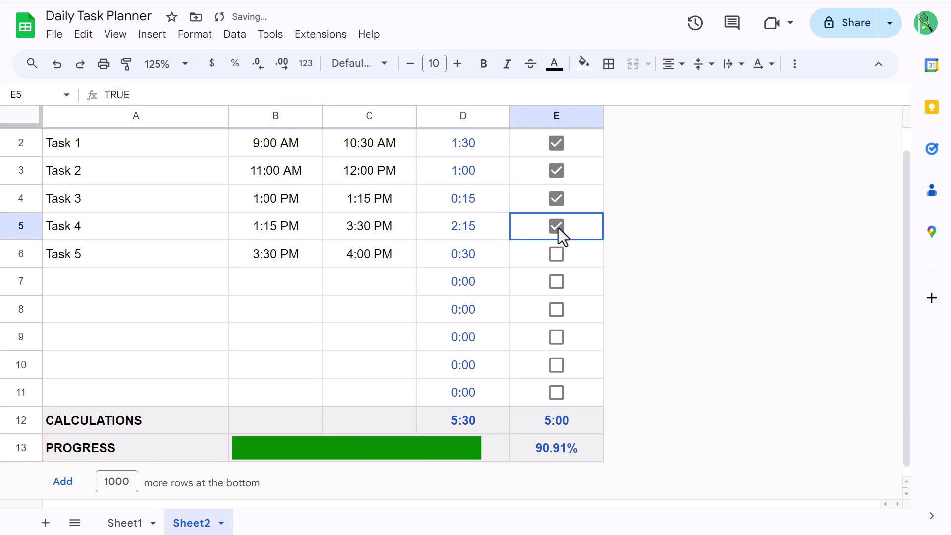
pyautogui.click(557, 254)
pyautogui.click(558, 254)
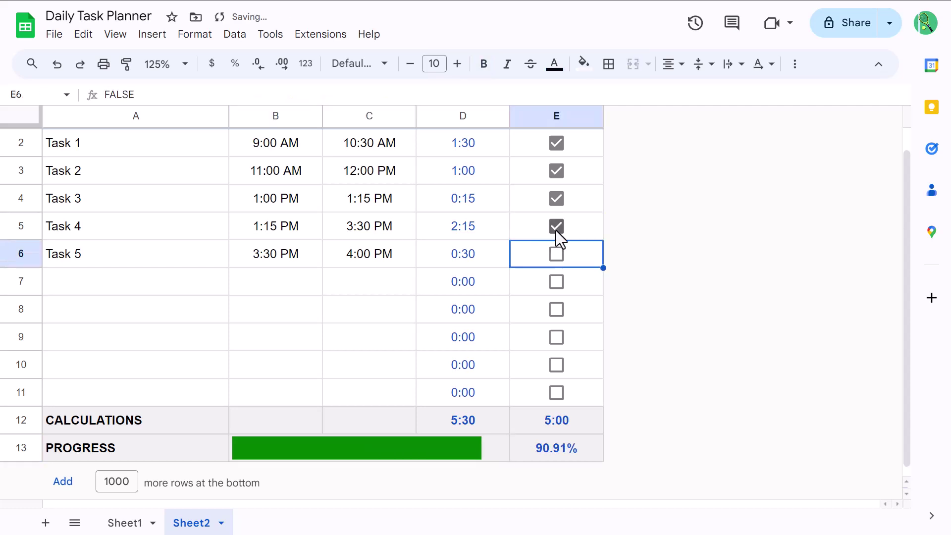
pyautogui.click(556, 226)
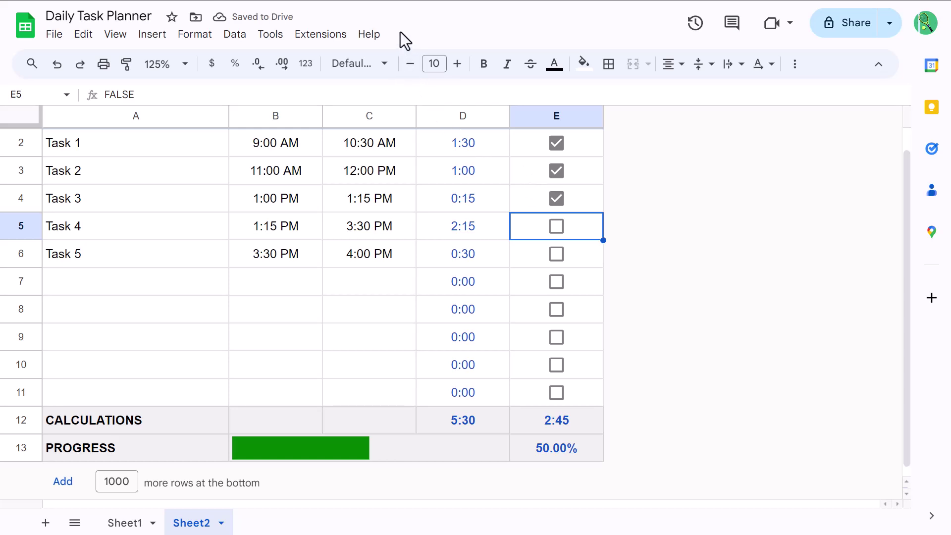
# Open the Sheets function list from Help and filter it for 'spark'.
pyautogui.click(370, 35)
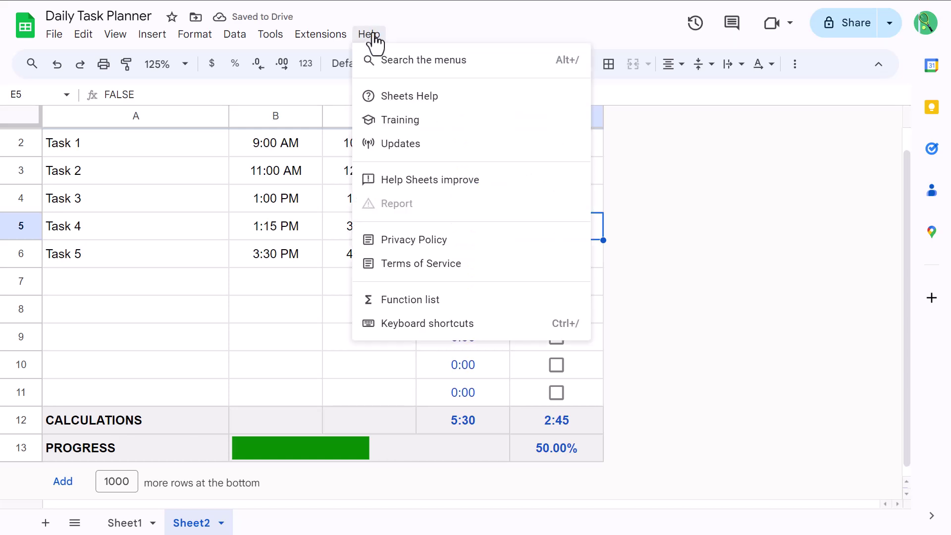
pyautogui.click(439, 301)
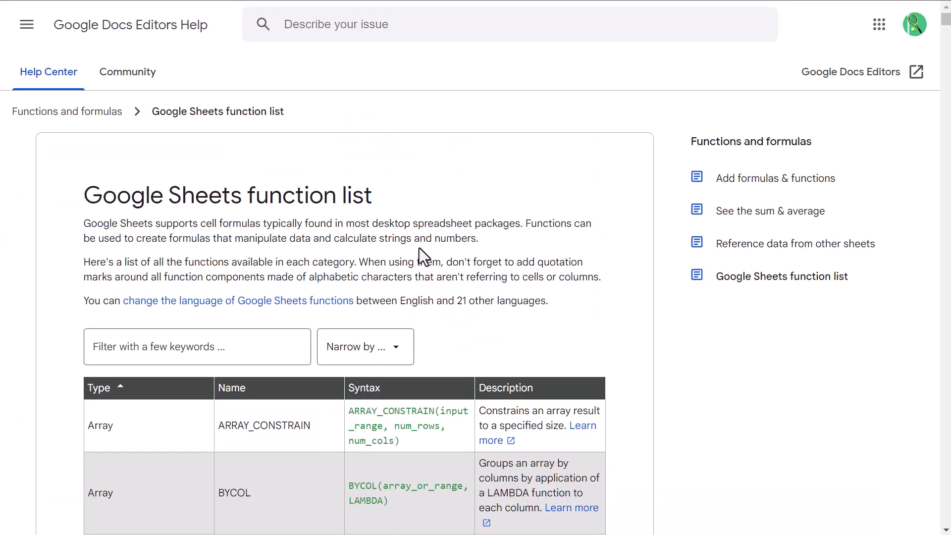
pyautogui.click(263, 344)
pyautogui.write('spark')
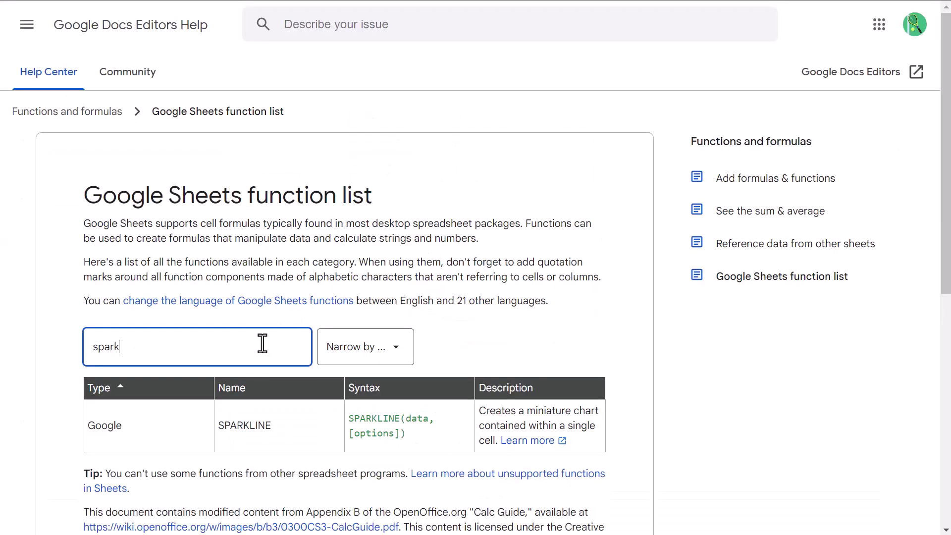
# Open the SPARKLINE help article and scroll through its options.
pyautogui.click(520, 444)
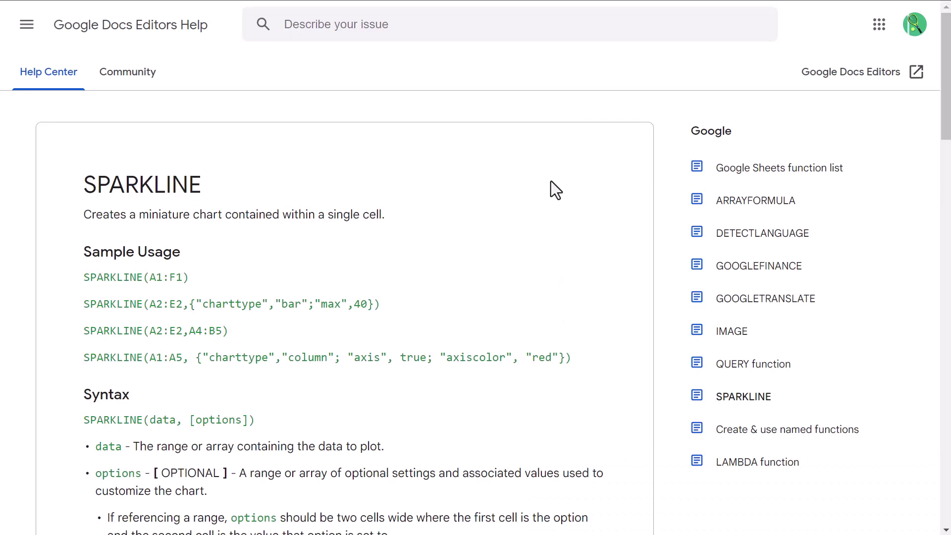
pyautogui.scroll(-7, 535, 198)
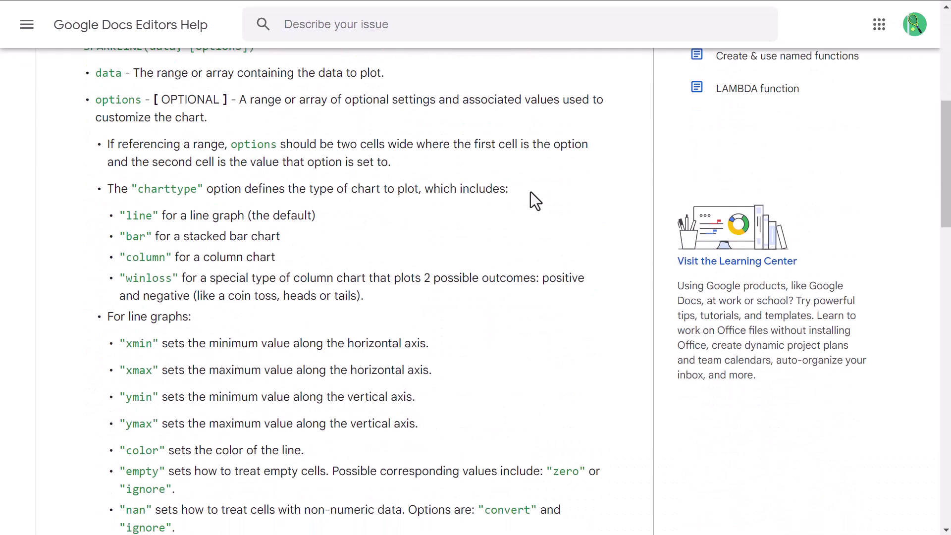
pyautogui.scroll(-3, 531, 198)
pyautogui.scroll(10, 530, 218)
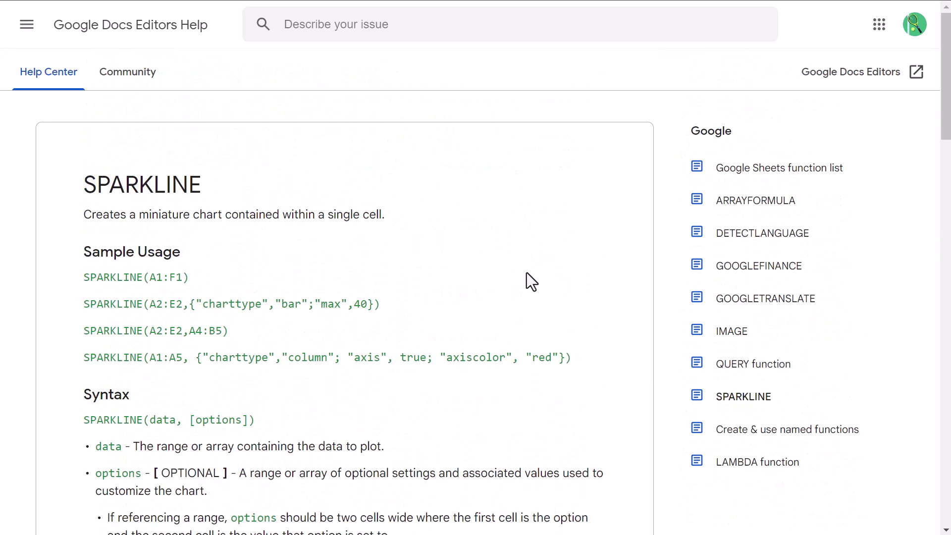
# Return to the spreadsheet and hide row 12 (CALCULATIONS).
pyautogui.hotkey('ctrl', 'w')
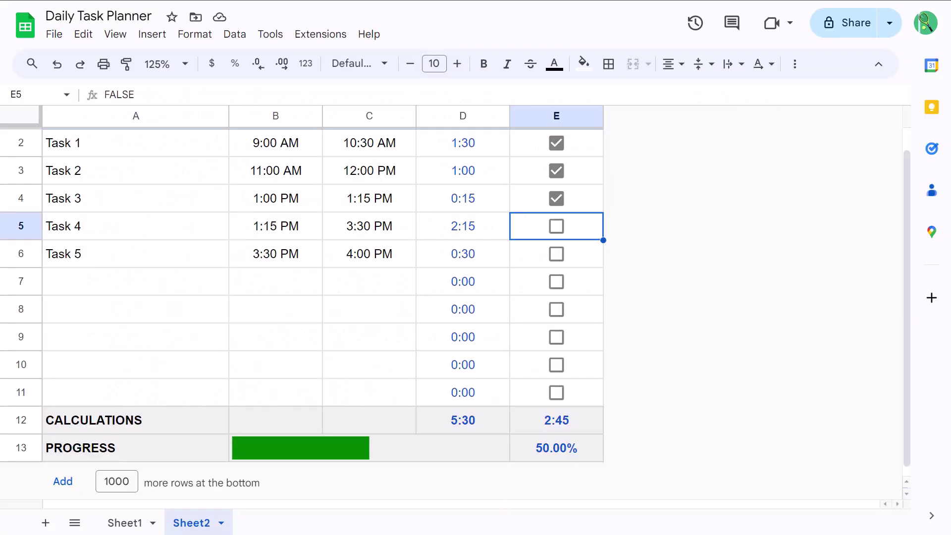
pyautogui.scroll(1, 365, 345)
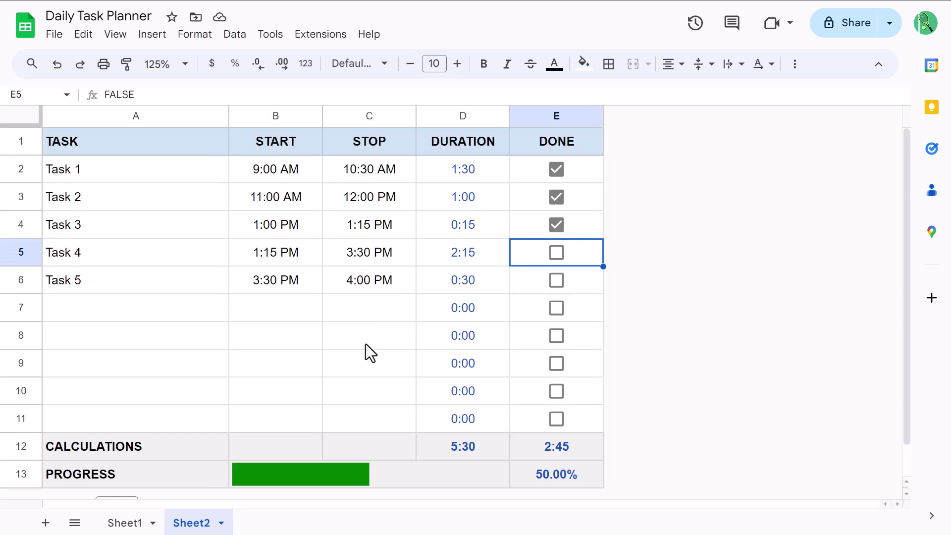
pyautogui.click(21, 444)
pyautogui.rightClick(15, 442)
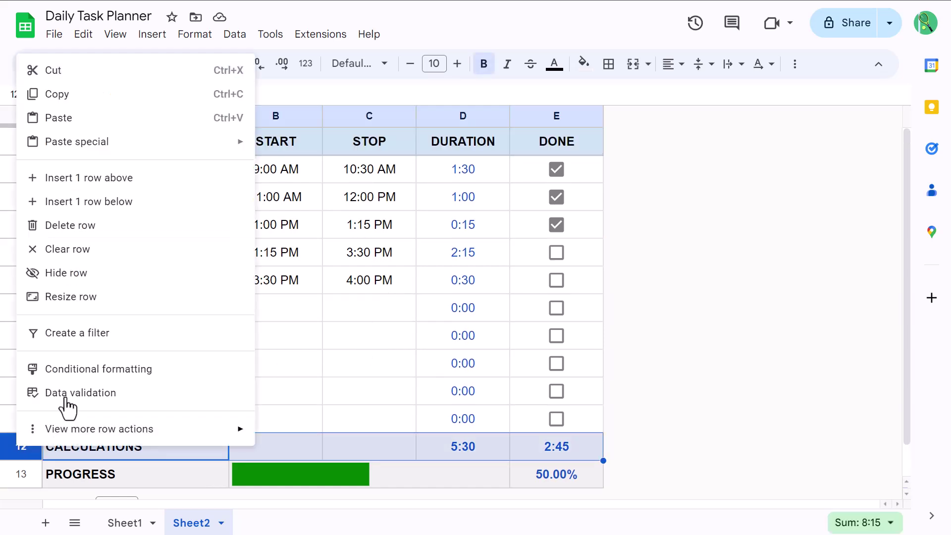
pyautogui.click(130, 280)
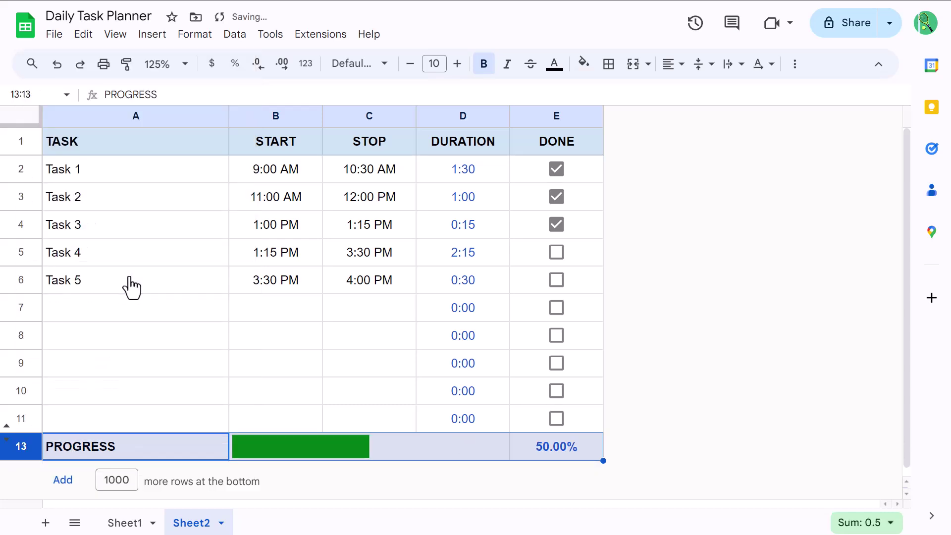
pyautogui.click(272, 312)
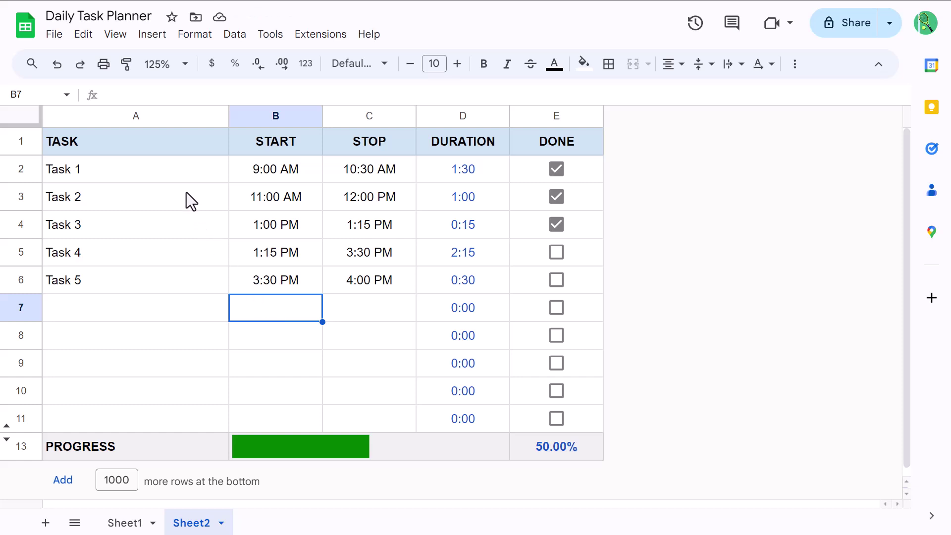
# Add a conditional formatting rule on A2:E11 with custom formula =$E2.
pyautogui.moveTo(150, 168); pyautogui.dragTo(531, 419)
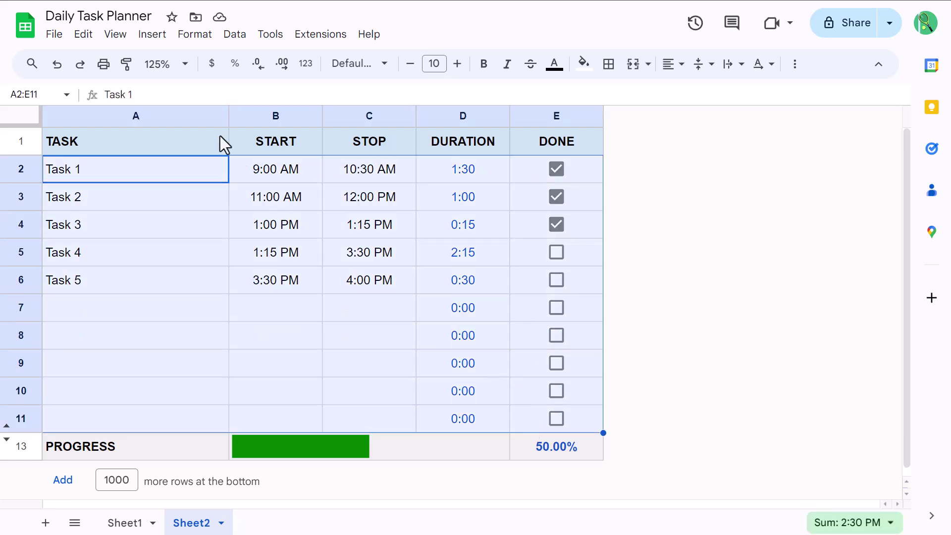
pyautogui.click(197, 36)
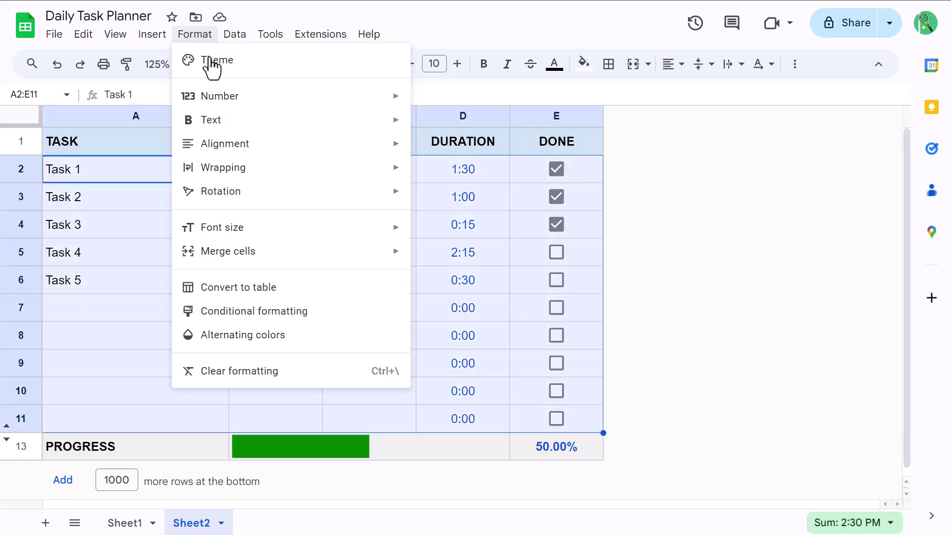
pyautogui.click(283, 318)
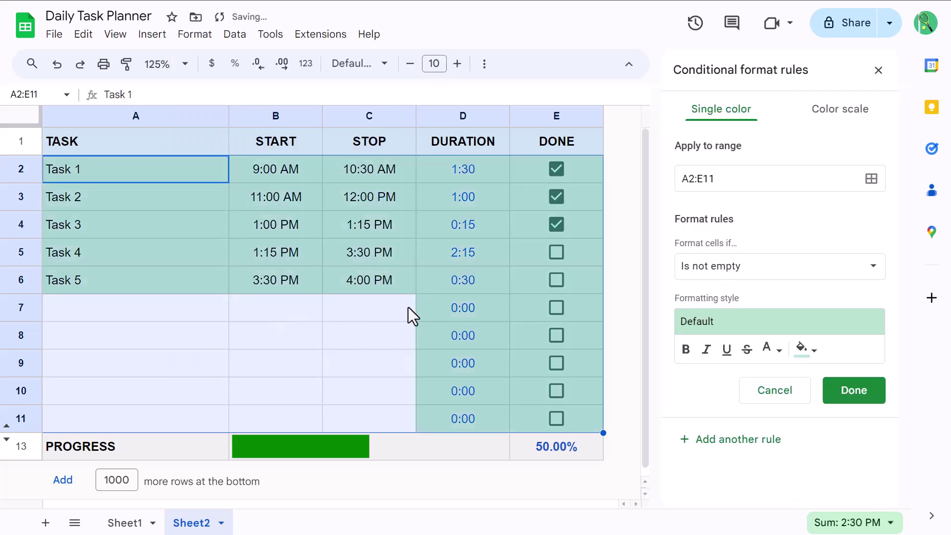
pyautogui.click(837, 277)
pyautogui.scroll(-4, 760, 386)
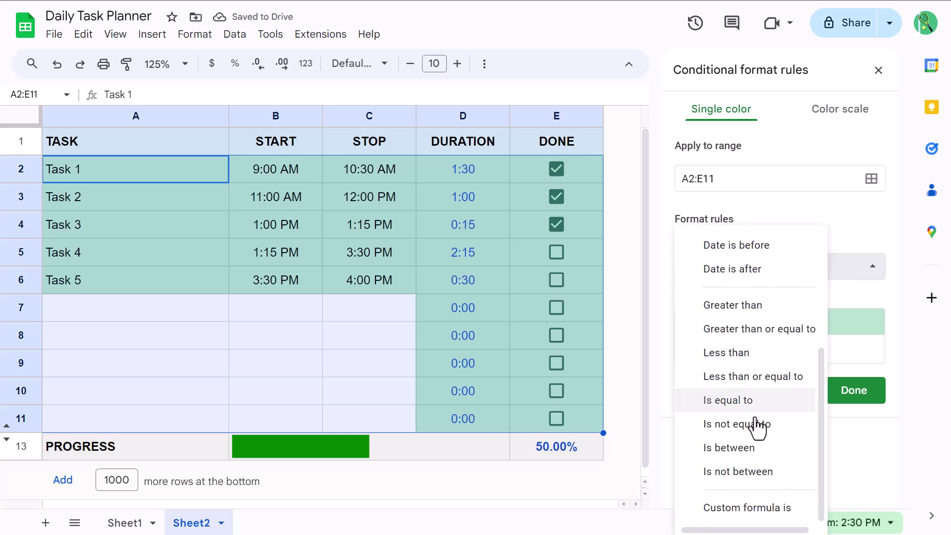
pyautogui.click(752, 509)
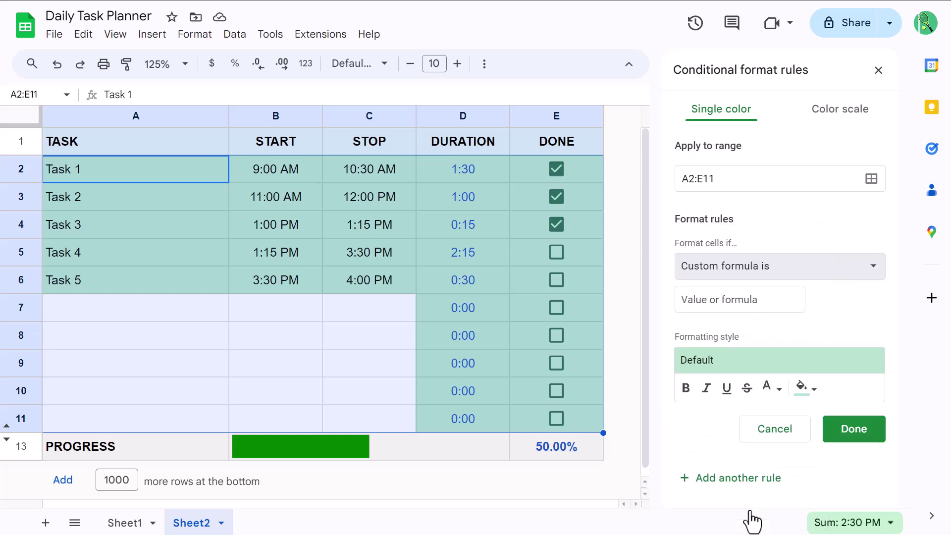
pyautogui.click(763, 303)
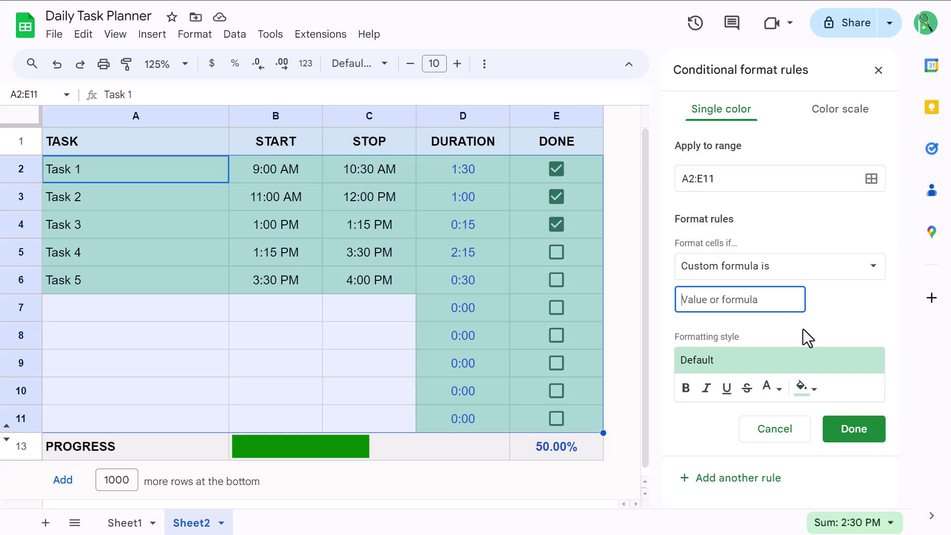
pyautogui.write('=$E2')
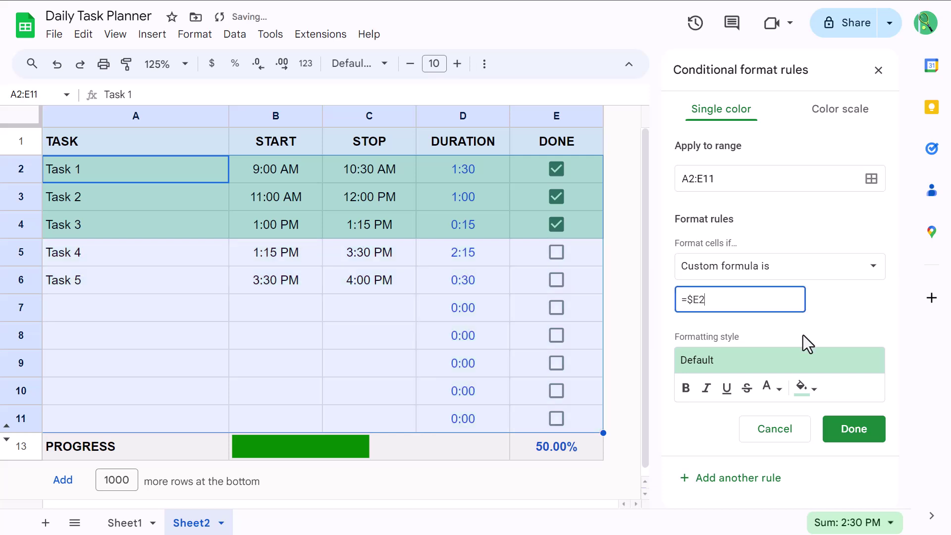
# Set the rule's fill to None and text color to light gray, then save it.
pyautogui.click(805, 391)
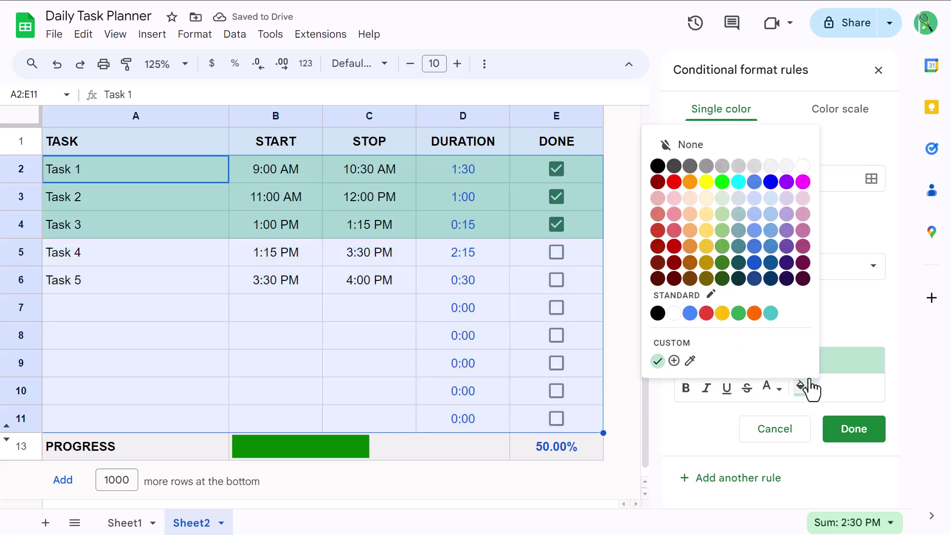
pyautogui.click(752, 150)
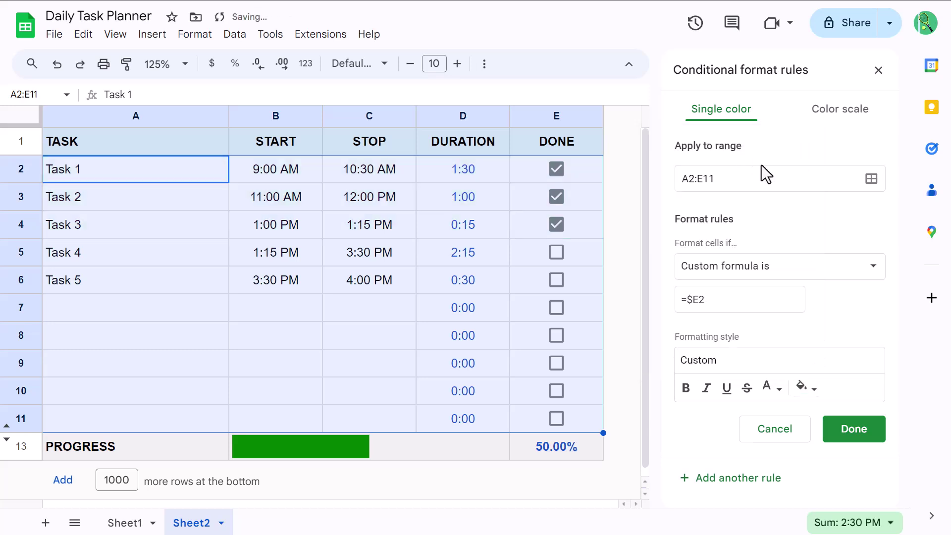
pyautogui.click(774, 394)
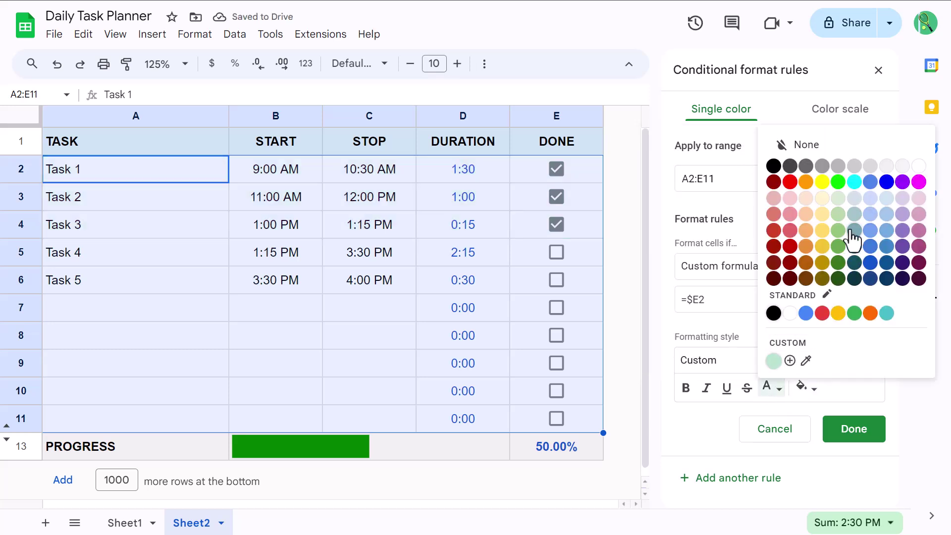
pyautogui.click(855, 168)
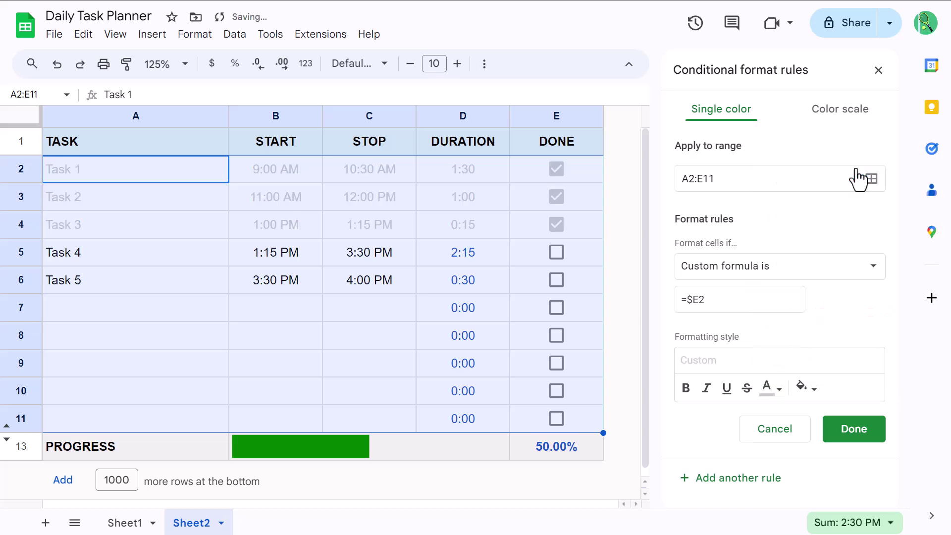
pyautogui.click(851, 429)
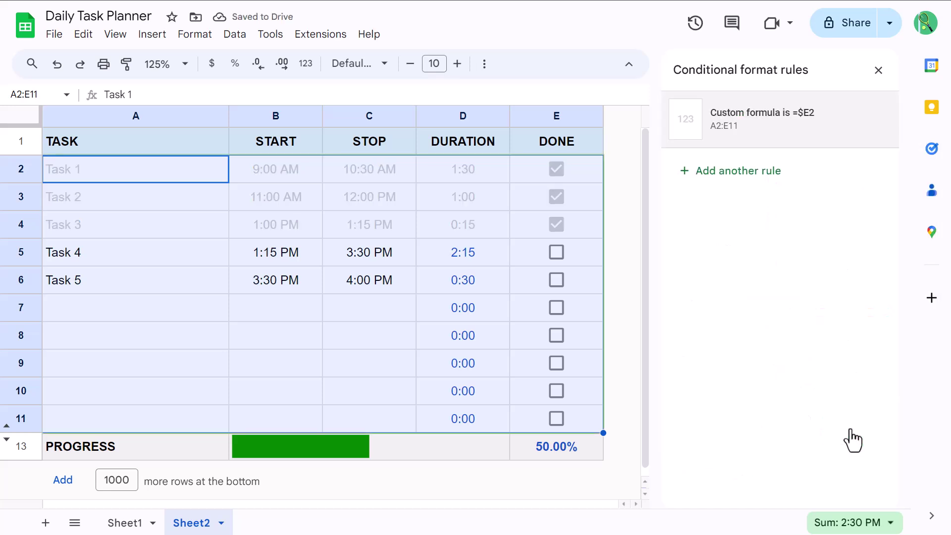
# Insert two new rows below rows 7–8.
pyautogui.click(878, 70)
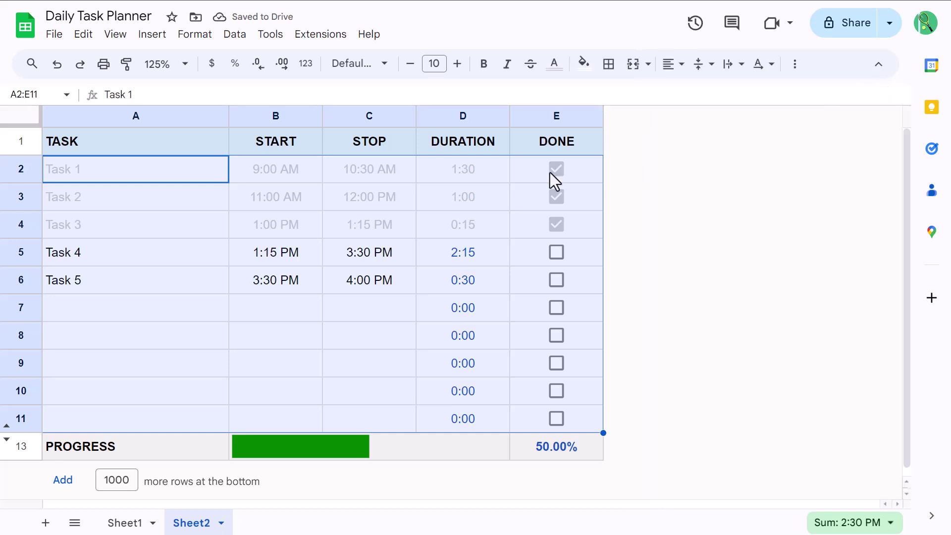
pyautogui.click(284, 308)
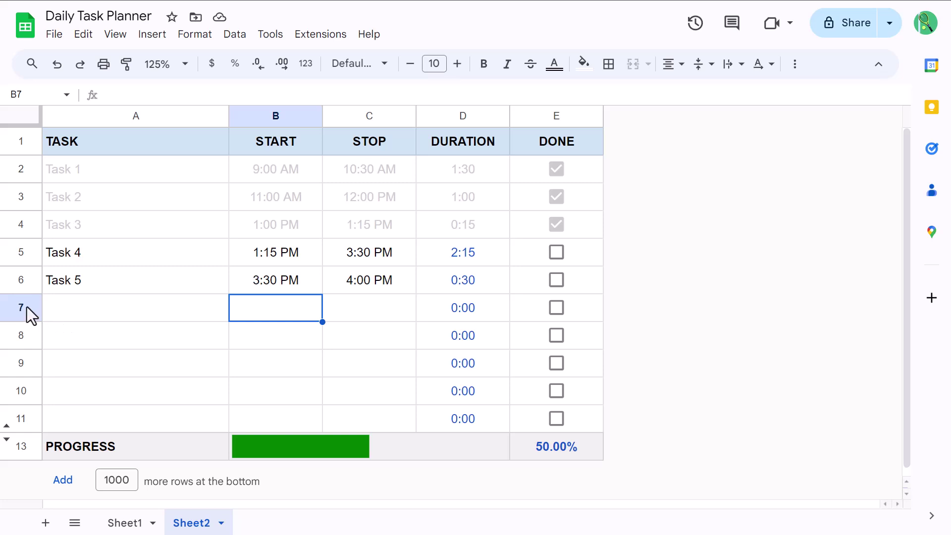
pyautogui.moveTo(27, 307); pyautogui.dragTo(23, 331)
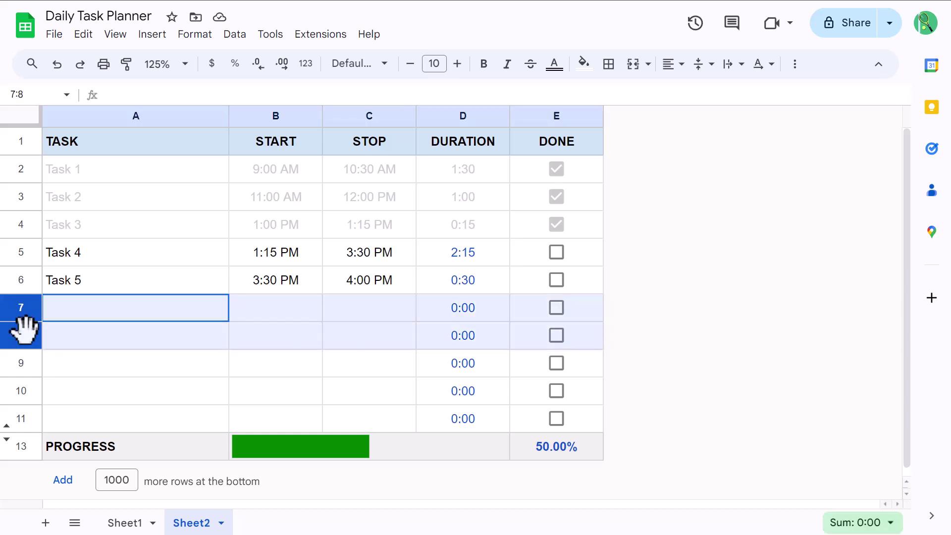
pyautogui.rightClick(25, 303)
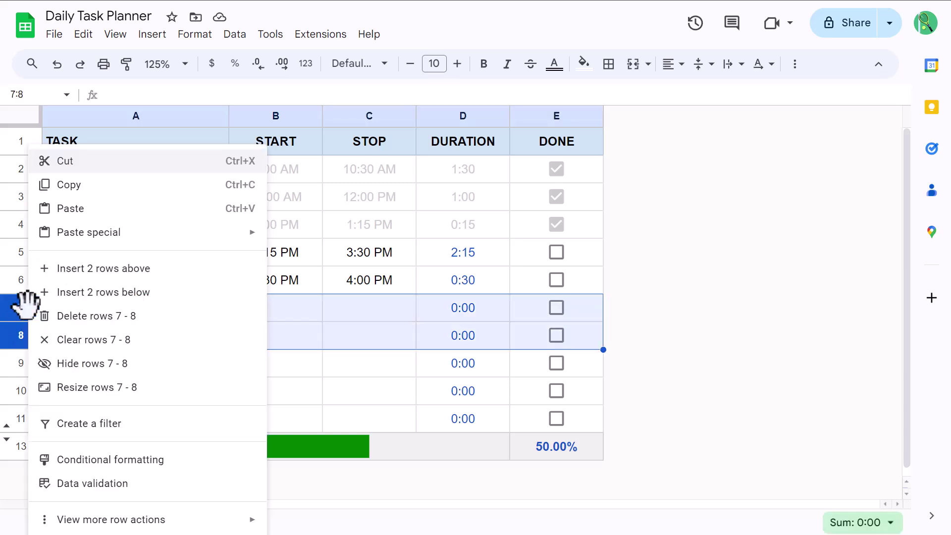
pyautogui.click(174, 296)
# Extend the duration formula from D8 to D9:D10, then toggle Task 4's checkbox to test graying.
pyautogui.click(307, 340)
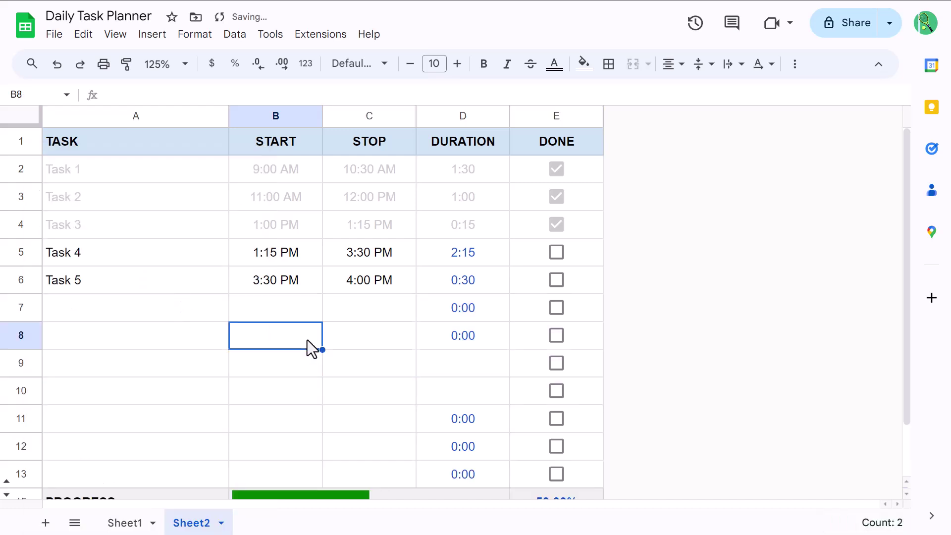
pyautogui.click(496, 339)
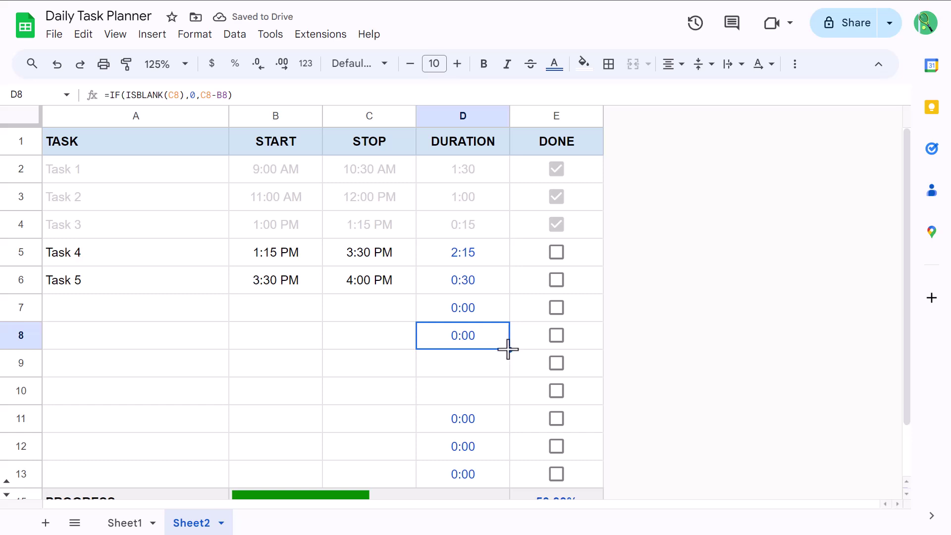
pyautogui.moveTo(511, 349); pyautogui.dragTo(510, 388)
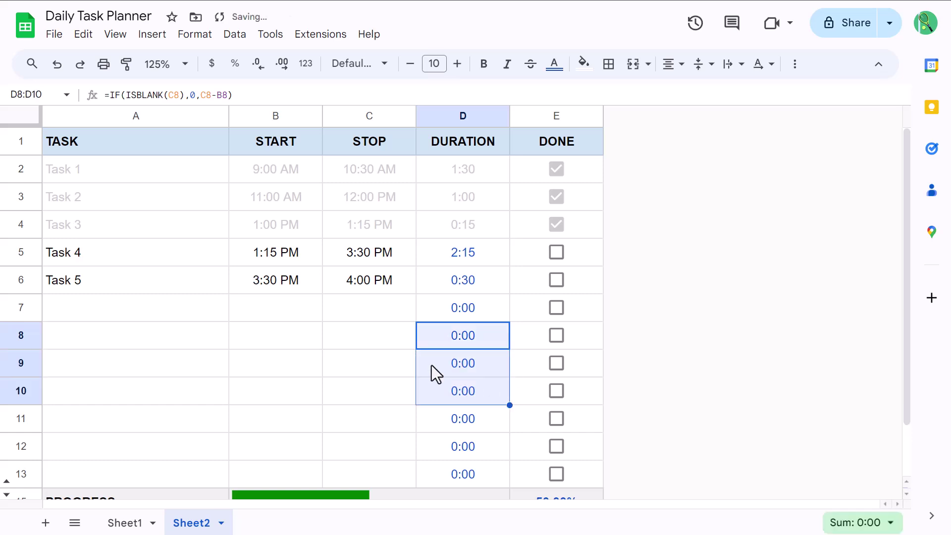
pyautogui.click(364, 347)
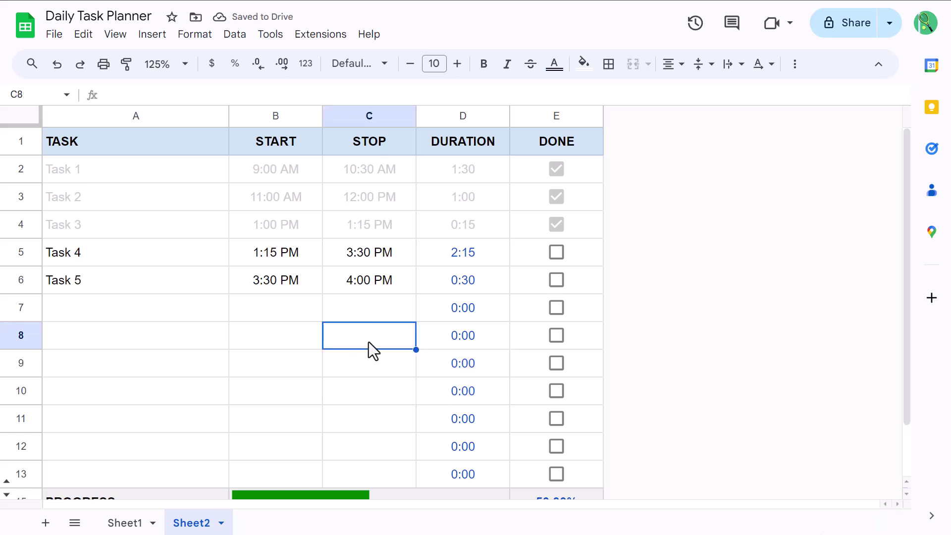
pyautogui.scroll(-2, 368, 342)
pyautogui.click(557, 199)
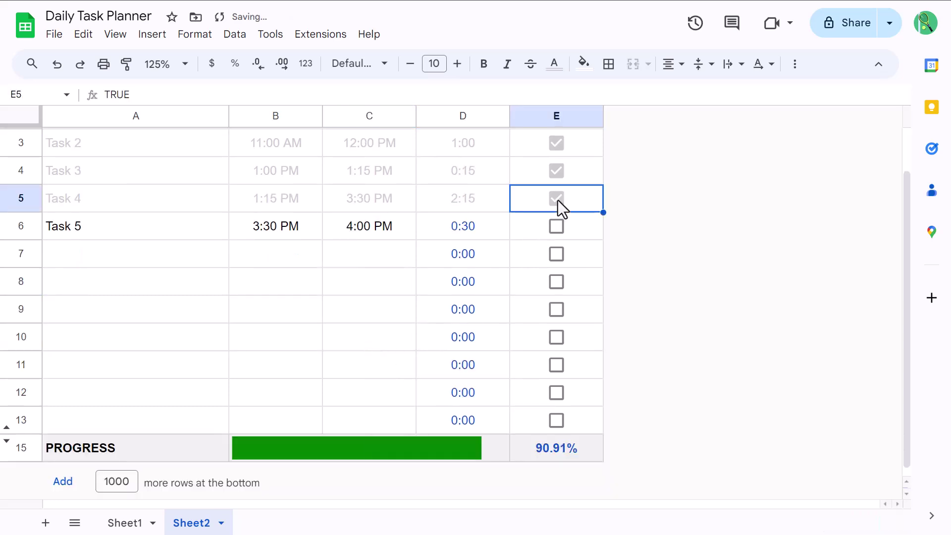
pyautogui.click(558, 200)
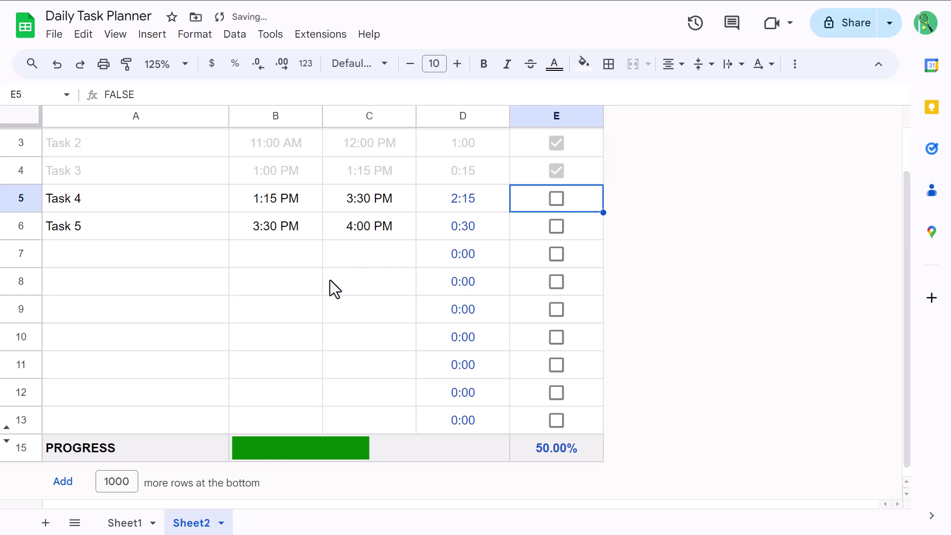
# Create a filter on the task table A1:E13 through the Data menu, then deselect it.
pyautogui.scroll(2, 269, 297)
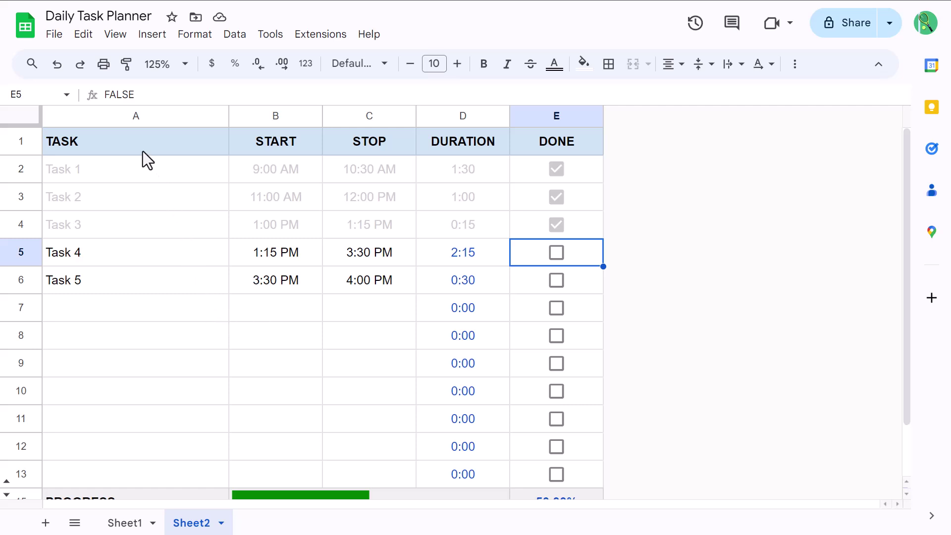
pyautogui.moveTo(134, 151)
pyautogui.mouseDown()
pyautogui.moveTo(530, 149)
pyautogui.moveTo(560, 472)
pyautogui.mouseUp()
pyautogui.scroll(-1, 435, 403)
pyautogui.scroll(1, 434, 402)
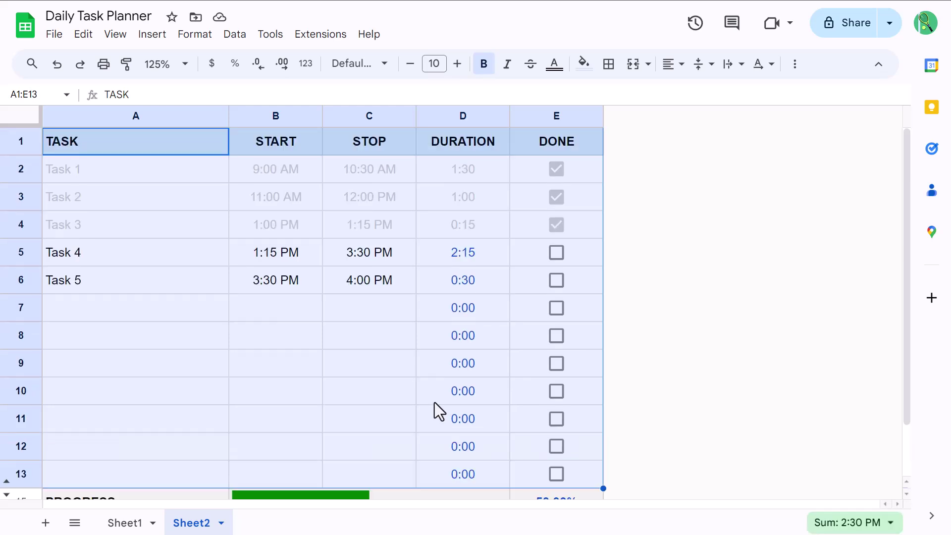
pyautogui.click(234, 34)
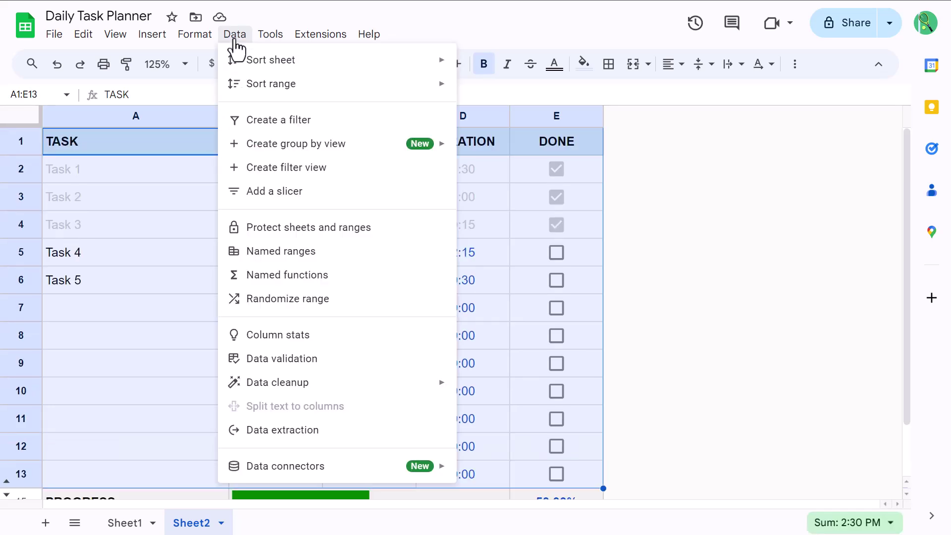
pyautogui.click(281, 120)
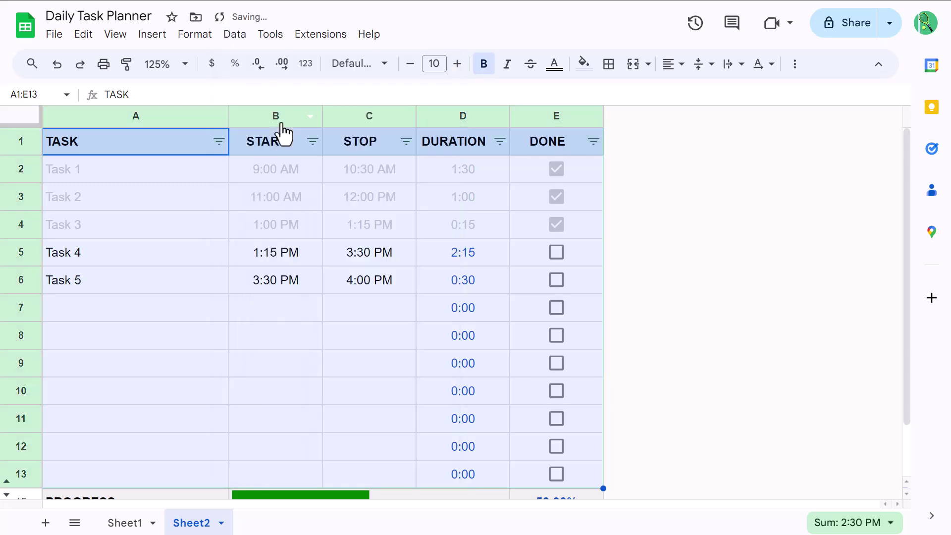
pyautogui.click(266, 307)
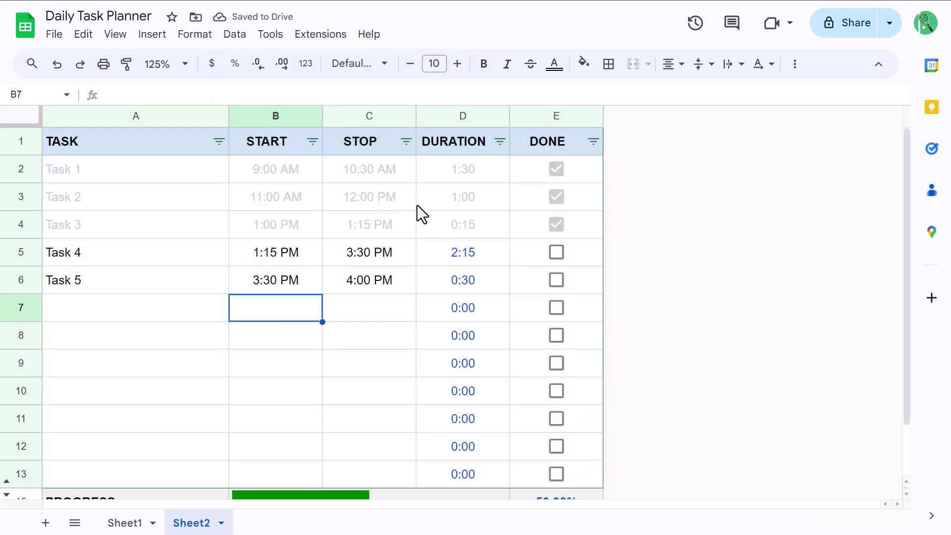
# Sort the table by STOP time Z to A, then enter a new task named New in A7.
pyautogui.click(406, 143)
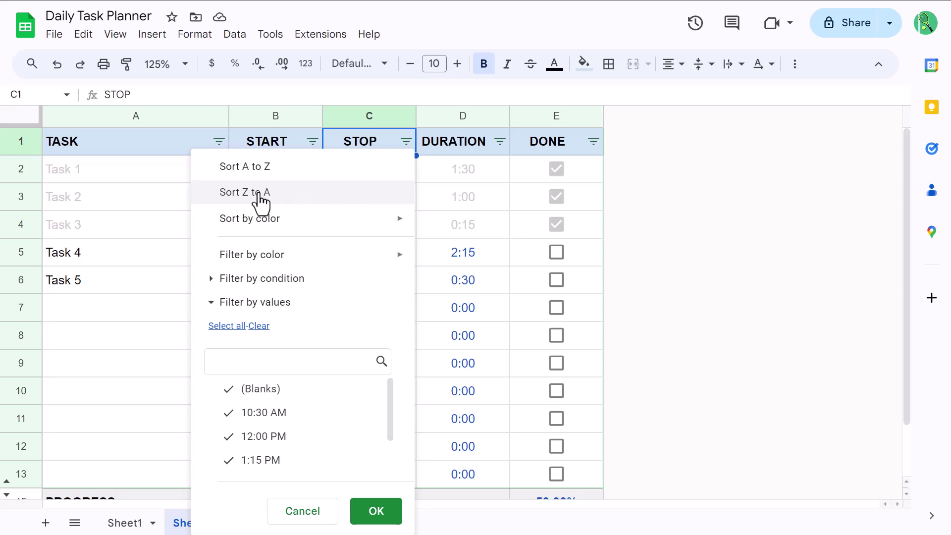
pyautogui.click(297, 195)
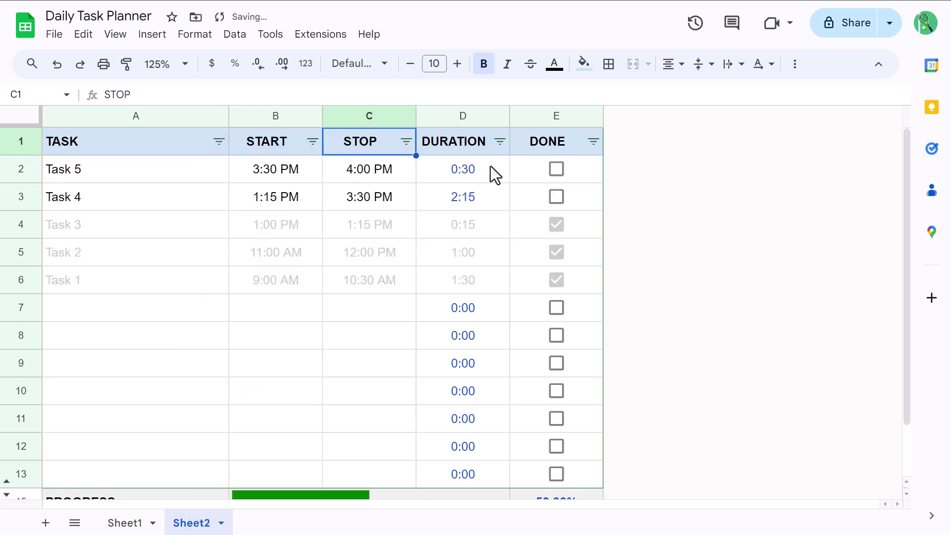
pyautogui.click(185, 300)
pyautogui.write('New')
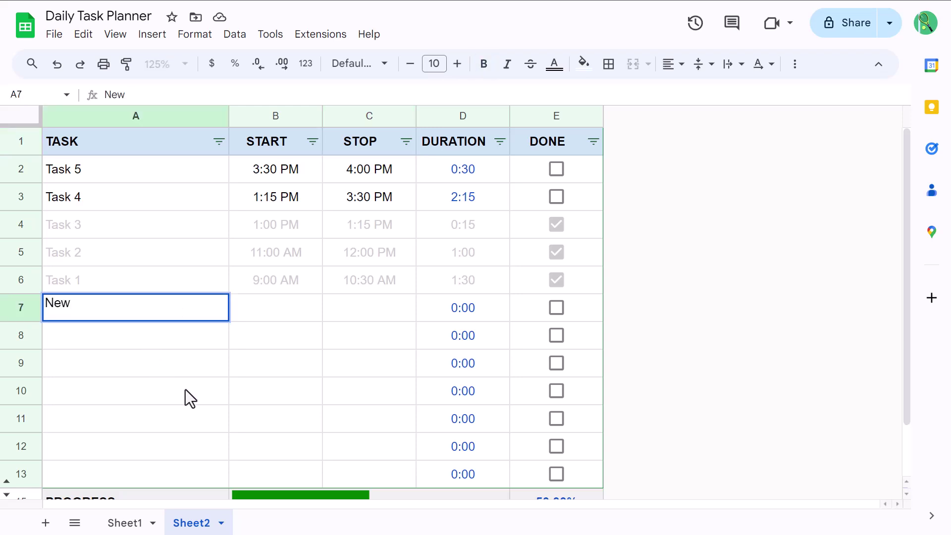
pyautogui.press('Tab')
# Give the New task a 2:00 PM start and a 2:30 PM stop, then sort by START.
pyautogui.write('2 ')
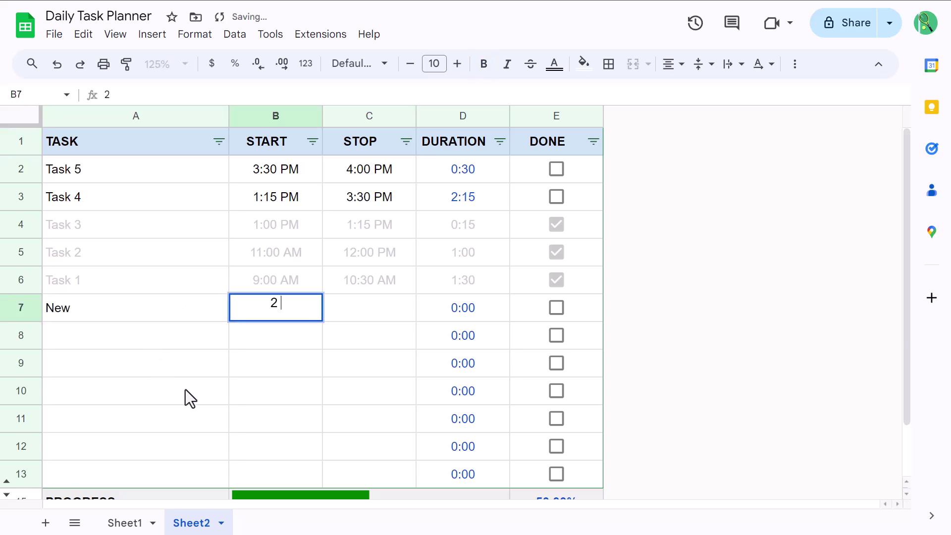
pyautogui.write('p')
pyautogui.press('Tab')
pyautogui.write('2:30 p')
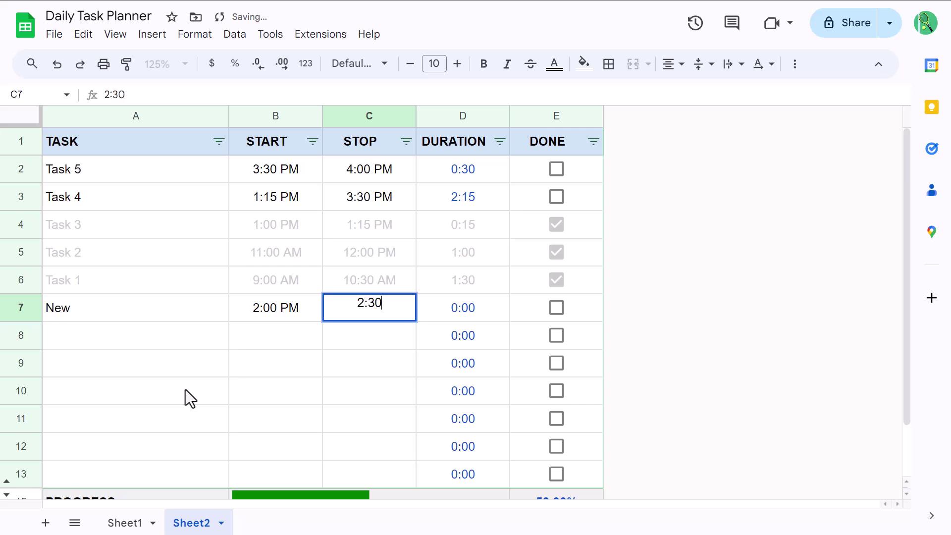
pyautogui.press('Return')
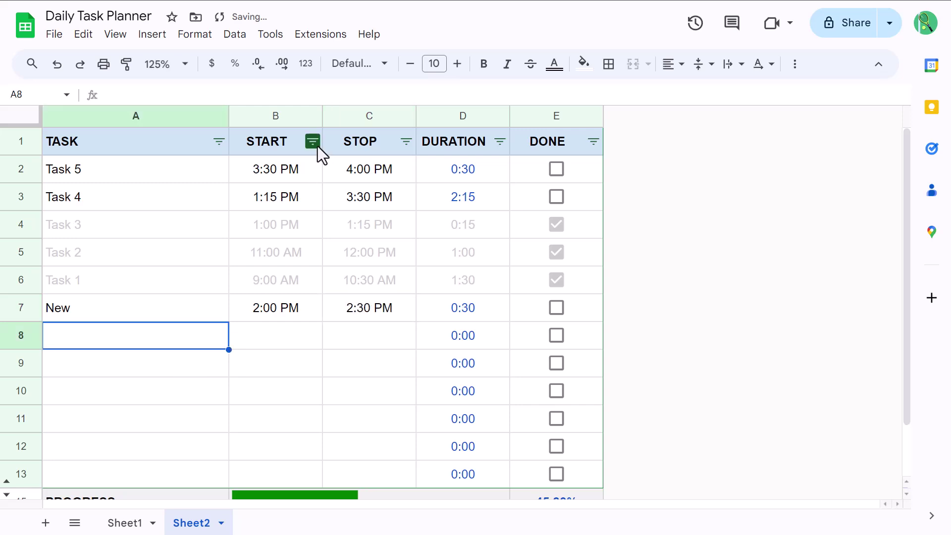
pyautogui.click(317, 147)
pyautogui.click(272, 170)
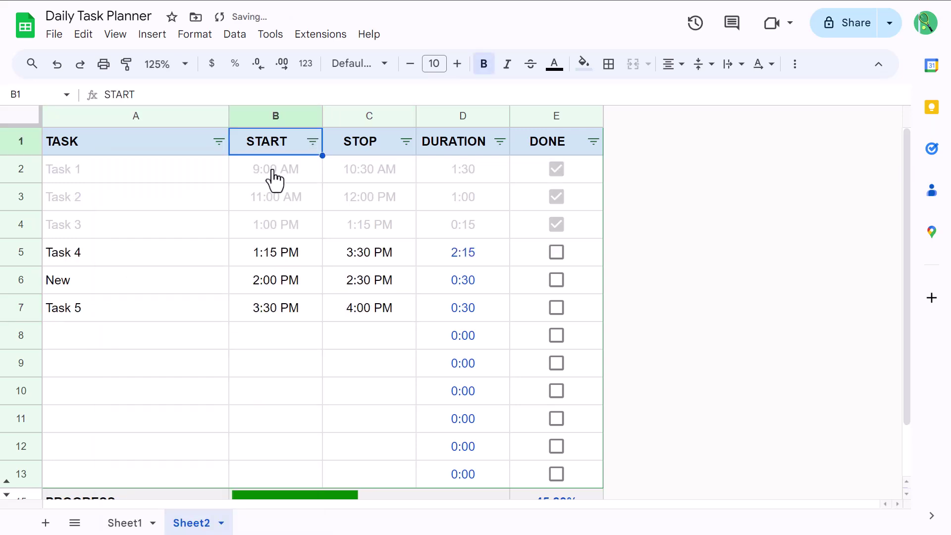